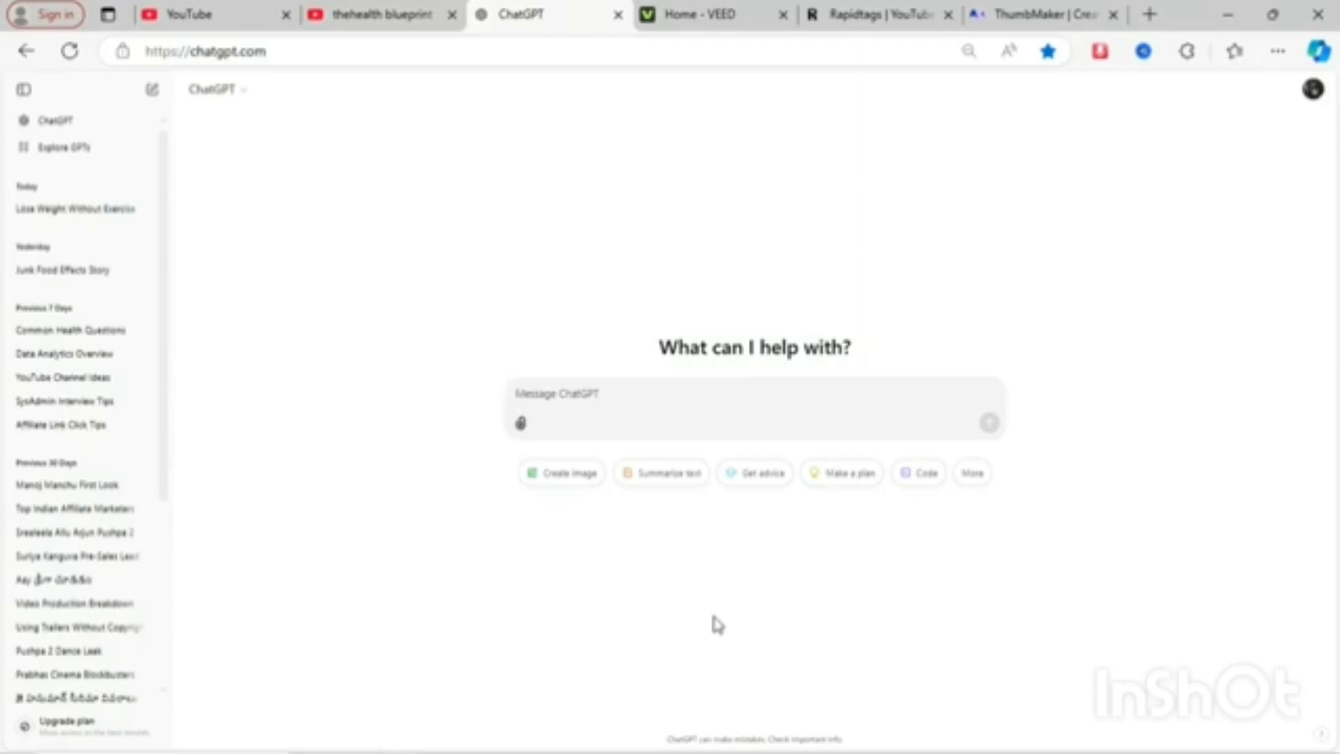
- Enter the prompt "what will happen to your body if you dont eat for 7 days" in the ChatGPT message box
{"action": "left_click", "coordinate": [535, 391]}
{"action": "type", "text": "what w"}
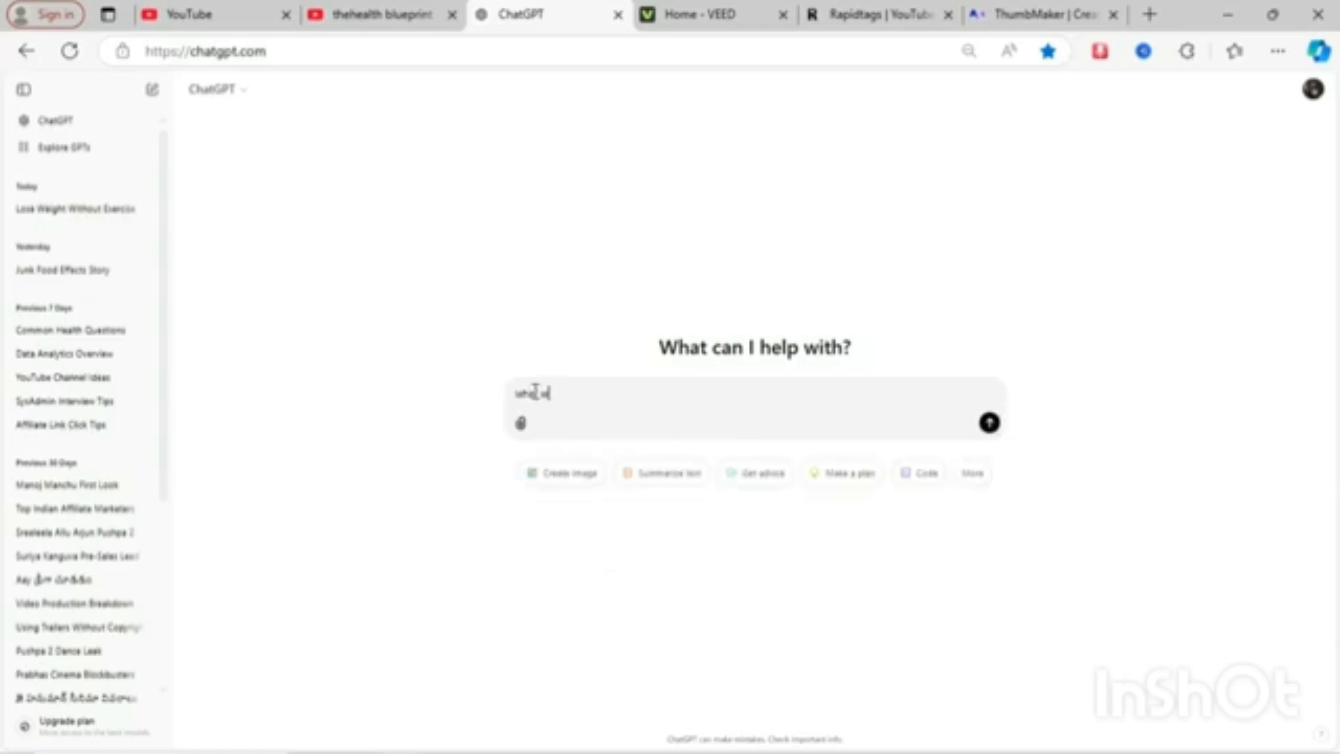
{"action": "type", "text": "ill happen"}
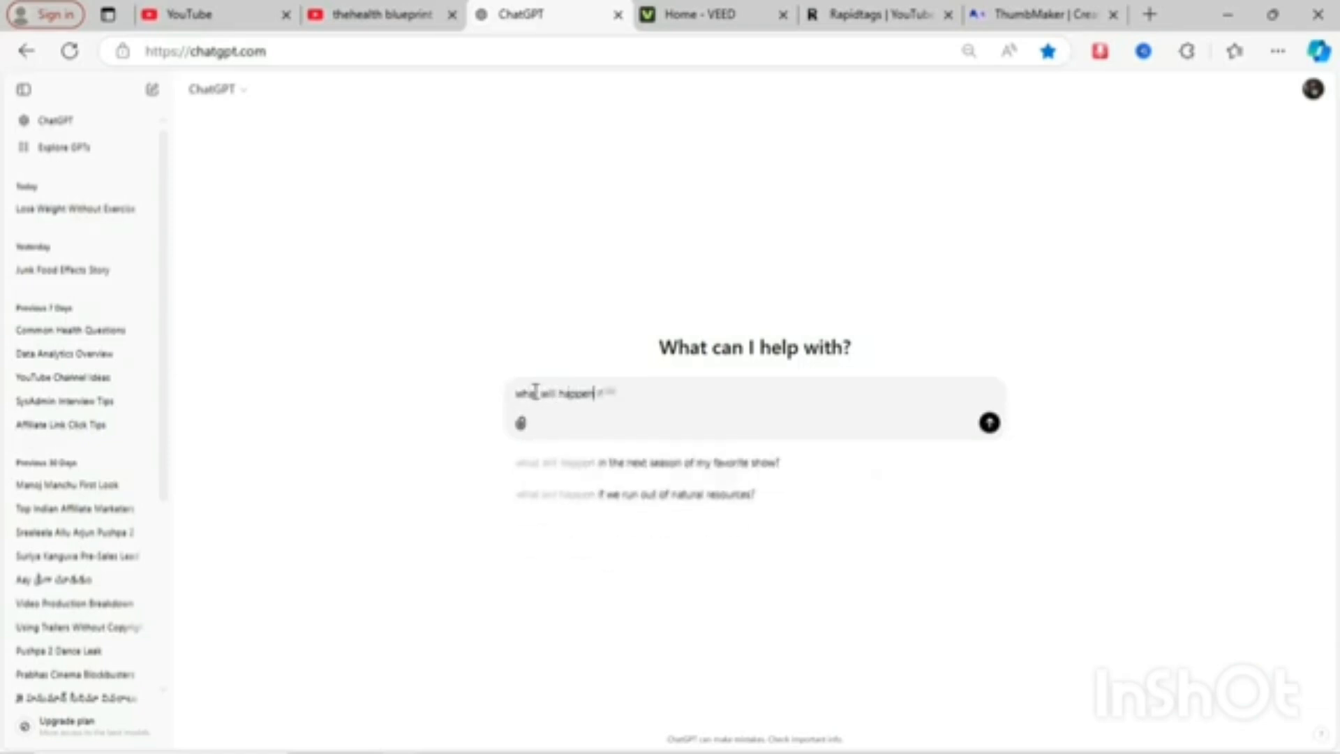
{"action": "type", "text": " to y"}
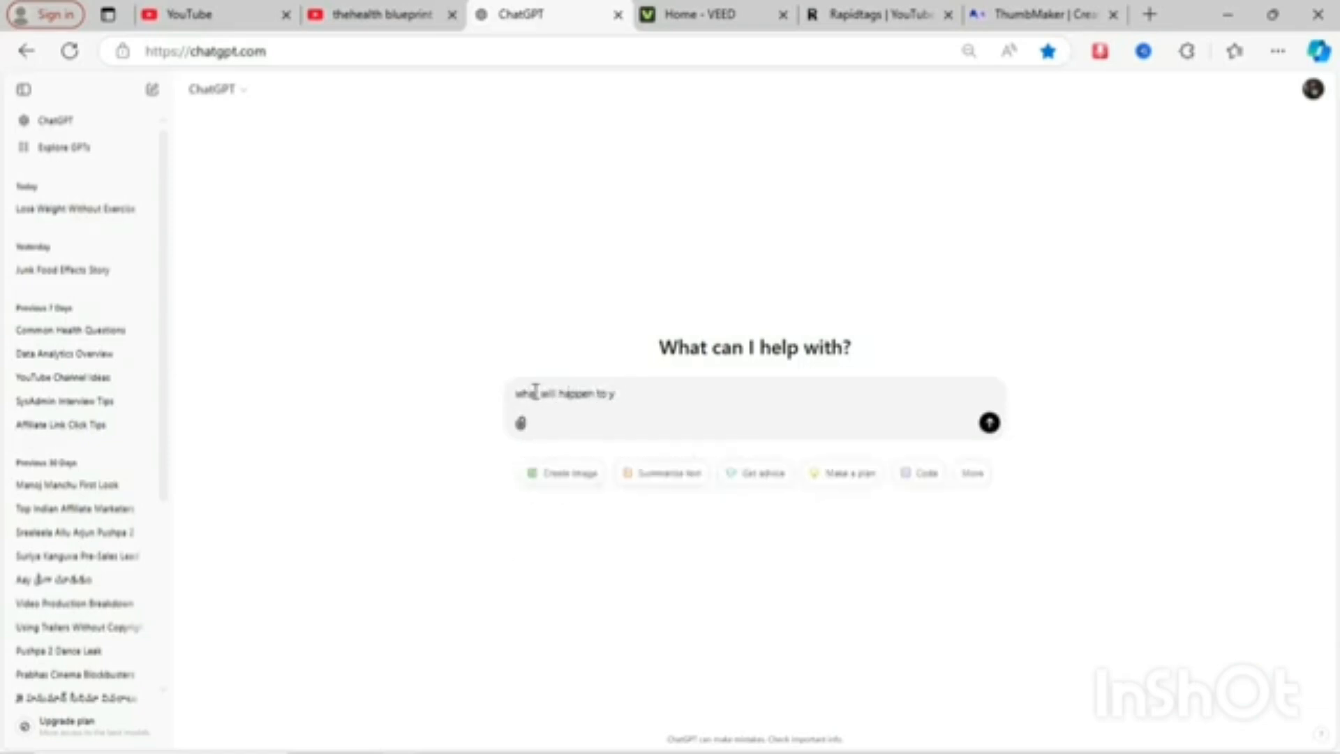
{"action": "type", "text": "our bod"}
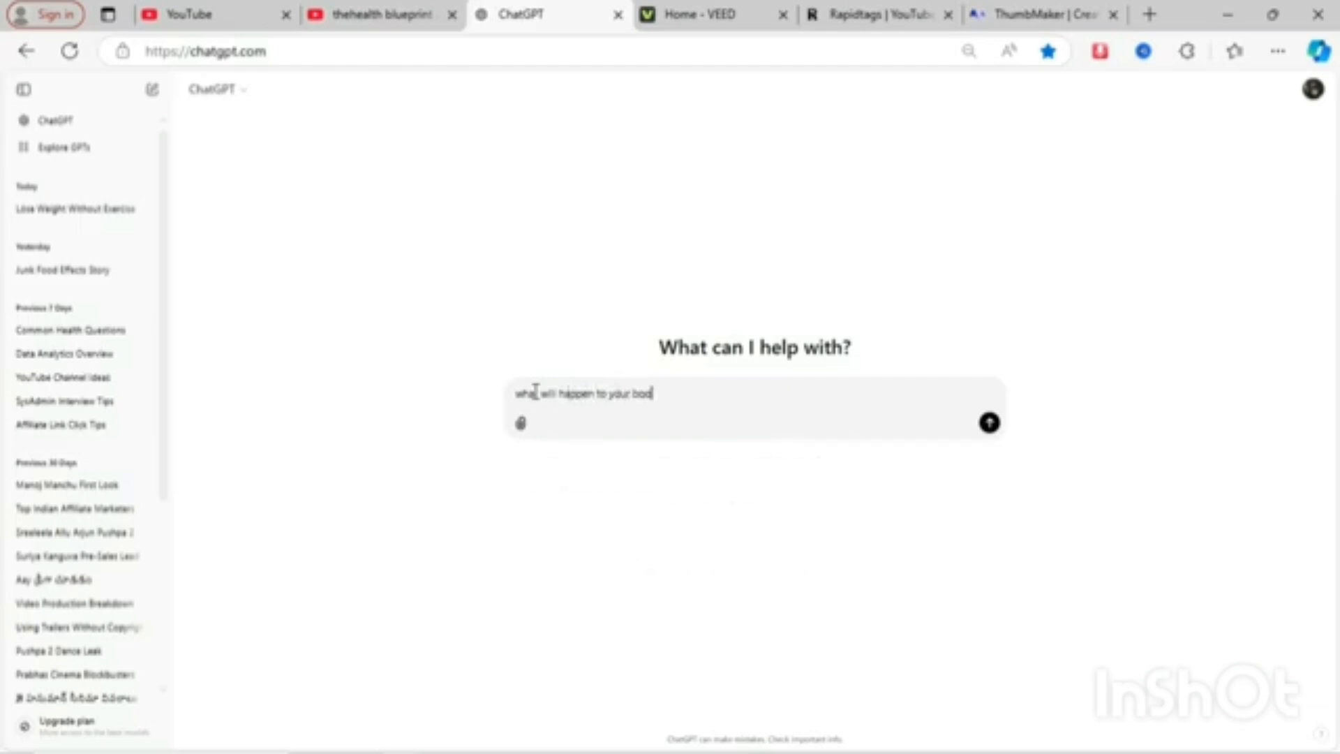
{"action": "type", "text": "y if y"}
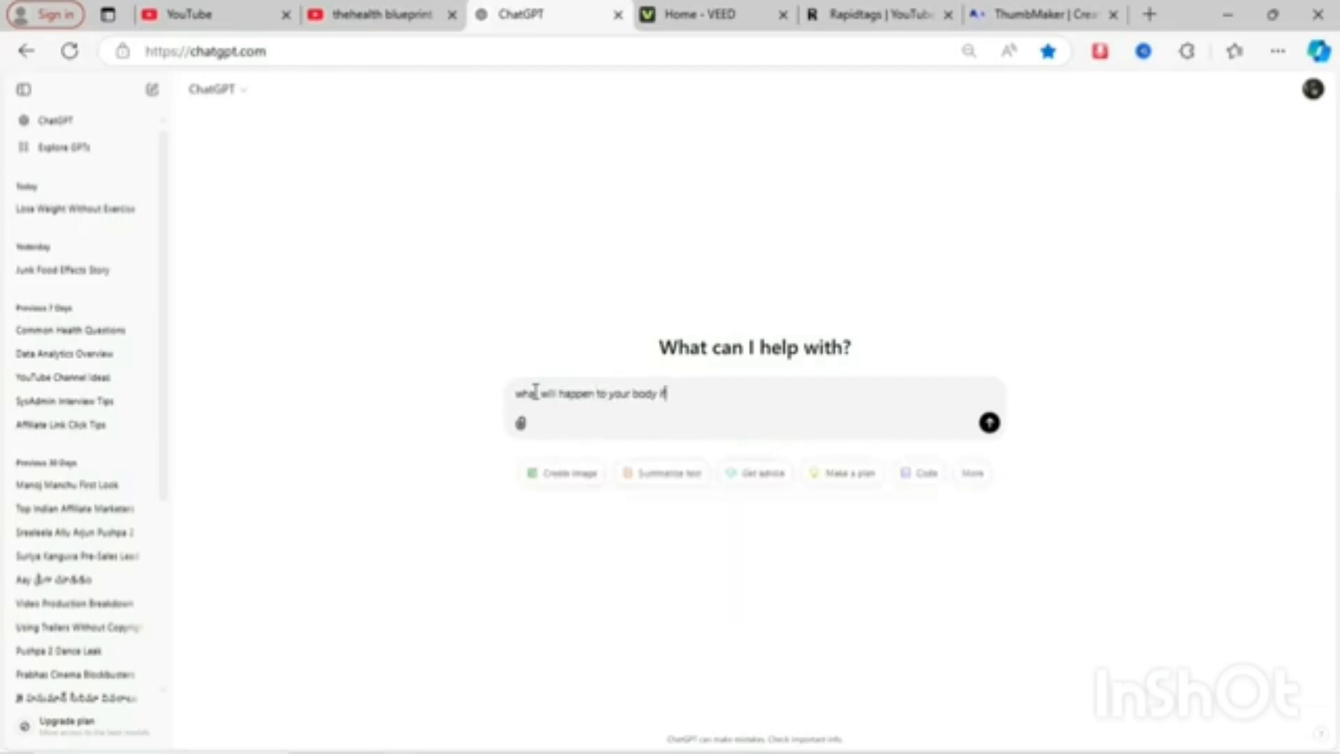
{"action": "type", "text": "ou dont eat for 7 days"}
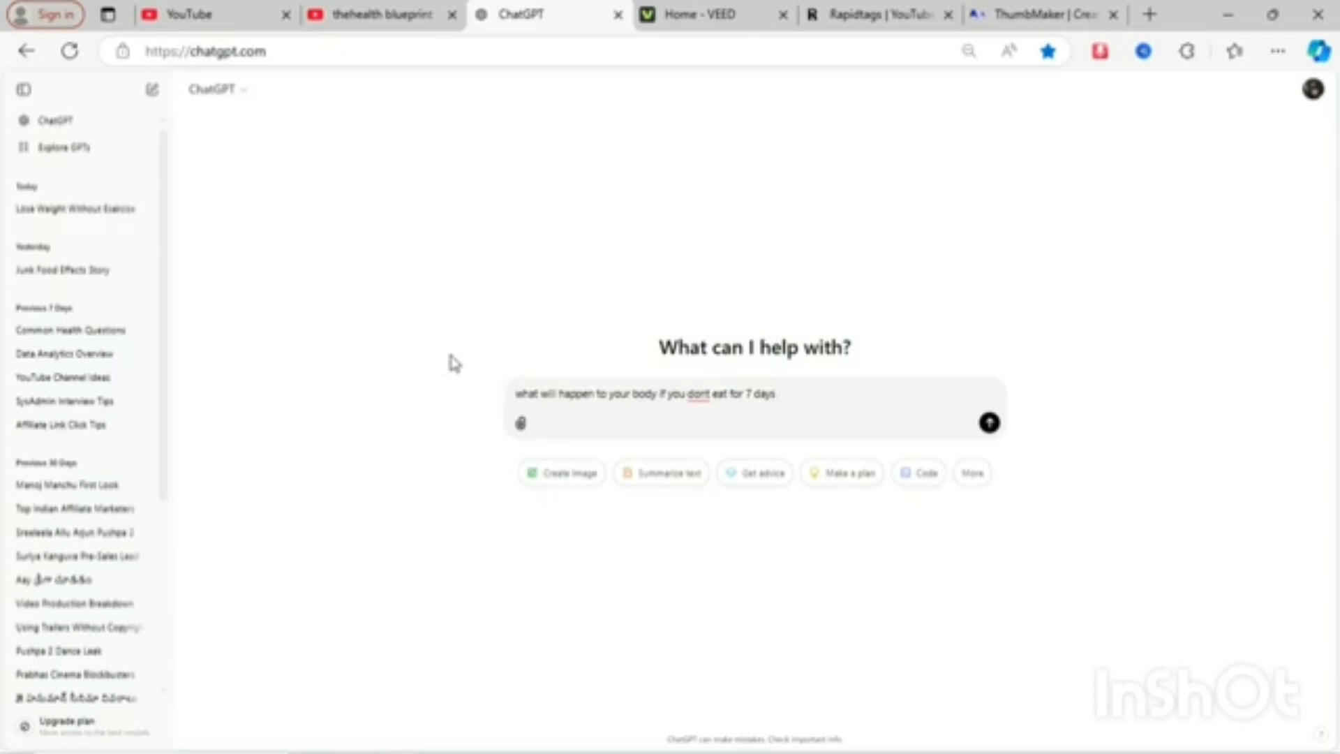
- Prefix the prompt with "write an youtube video script for"
{"action": "key", "text": "Left"}
{"action": "key", "text": "Left"}
{"action": "key", "text": "Left"}
{"action": "key", "text": "Left"}
{"action": "key", "text": "Left"}
{"action": "key", "text": "Left"}
{"action": "key", "text": "Left"}
{"action": "key", "text": "Left"}
{"action": "key", "text": "Left"}
{"action": "key", "text": "Left"}
{"action": "key", "text": "Left"}
{"action": "key", "text": "Left"}
{"action": "key", "text": "Left"}
{"action": "key", "text": "Left"}
{"action": "key", "text": "Left"}
{"action": "key", "text": "Left"}
{"action": "key", "text": "Left"}
{"action": "key", "text": "Left"}
{"action": "key", "text": "Left"}
{"action": "key", "text": "Left"}
{"action": "key", "text": "Left"}
{"action": "key", "text": "Left"}
{"action": "key", "text": "Left"}
{"action": "key", "text": "Left"}
{"action": "key", "text": "Left"}
{"action": "key", "text": "Left"}
{"action": "type", "text": "write an "}
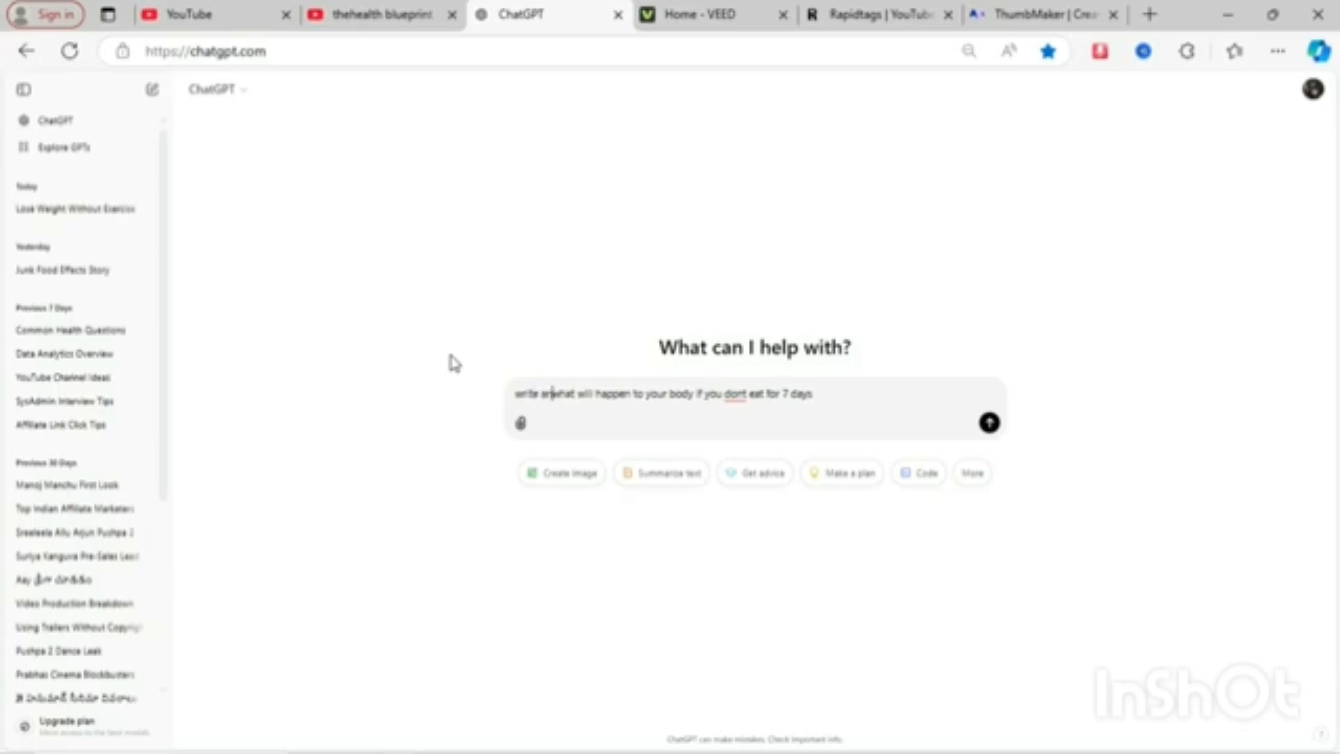
{"action": "type", "text": "youtube"}
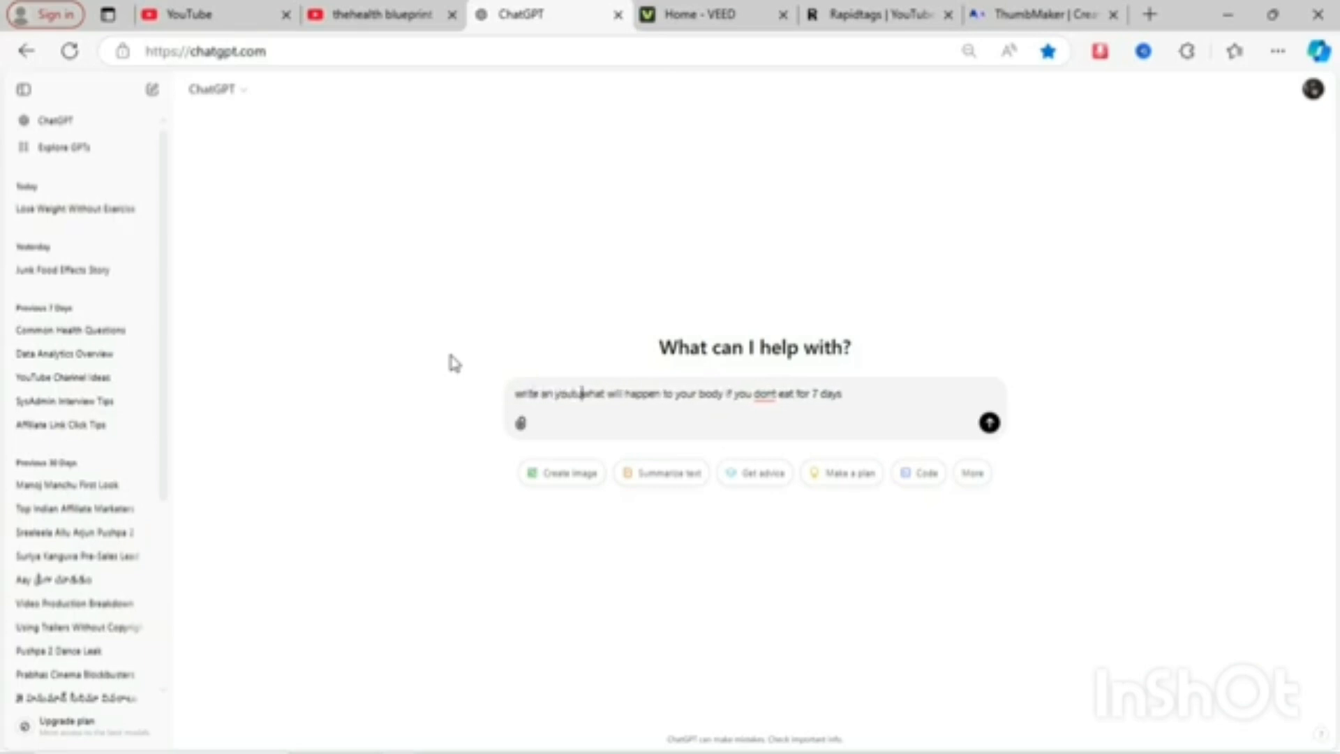
{"action": "type", "text": " video "}
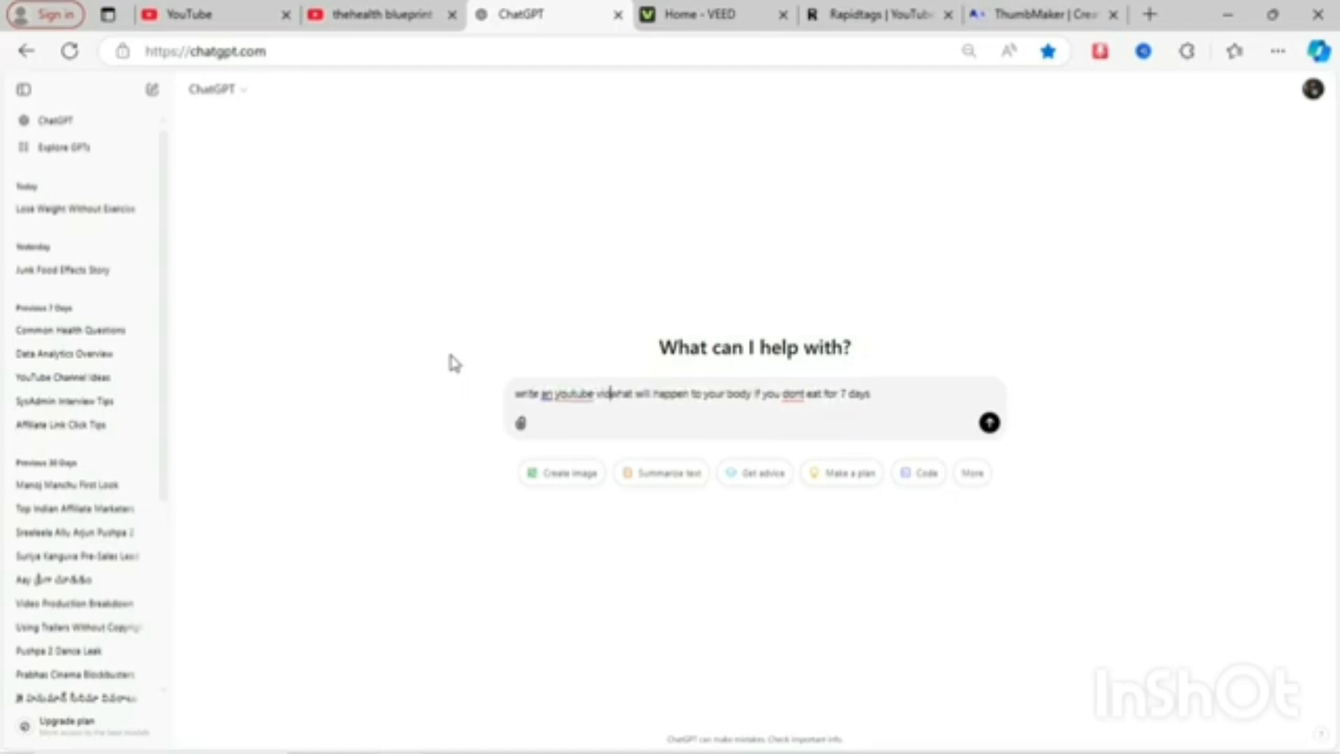
{"action": "type", "text": "scrip"}
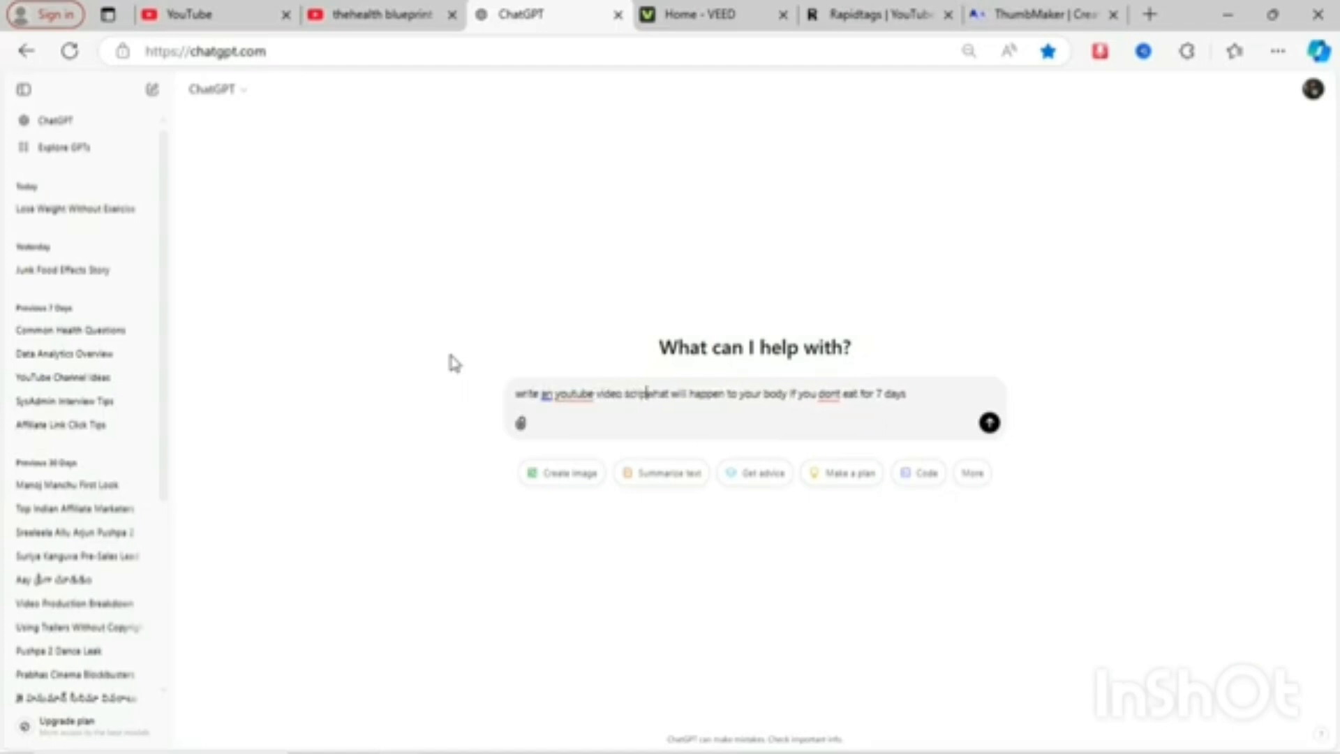
{"action": "type", "text": "t for"}
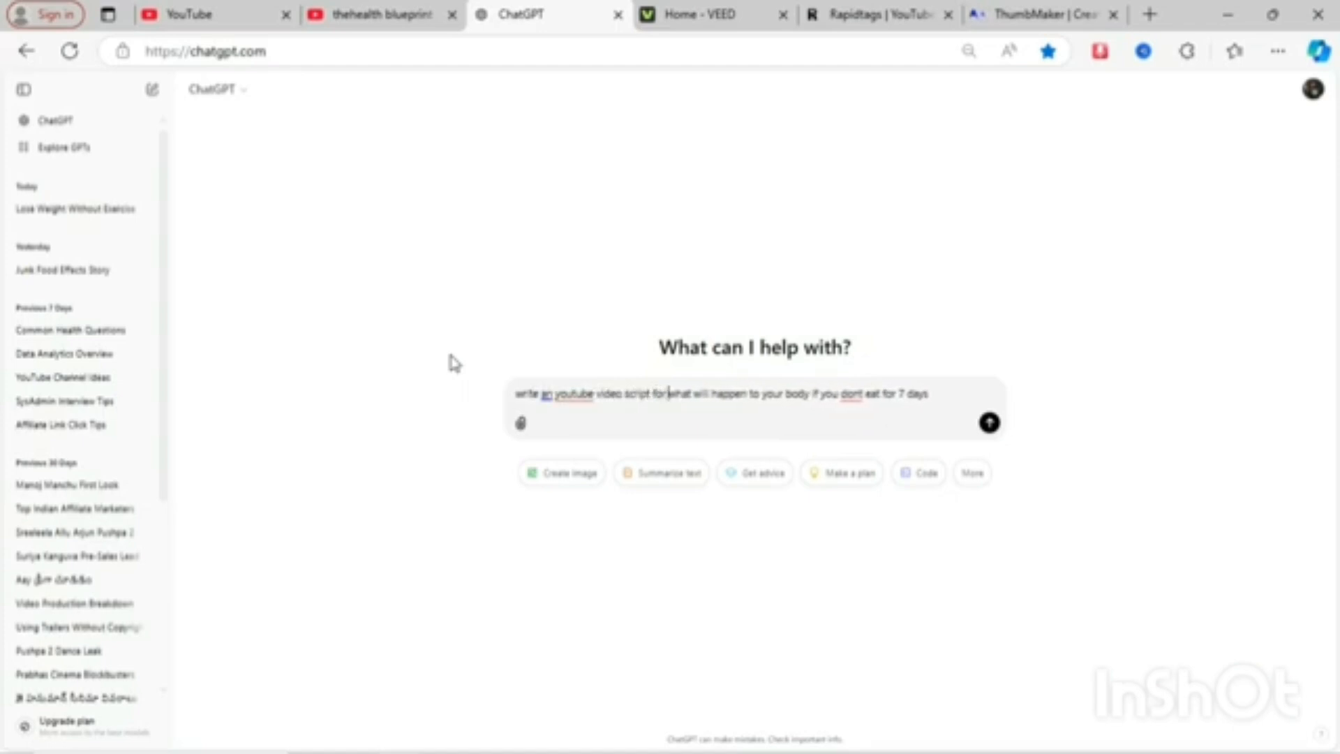
- Insert the word "food" after "eat" in the prompt
{"action": "key", "text": "Right"}
{"action": "key", "text": "Right"}
{"action": "key", "text": "Right"}
{"action": "key", "text": "Right"}
{"action": "key", "text": "Right"}
{"action": "key", "text": "Right"}
{"action": "key", "text": "Right"}
{"action": "key", "text": "Right"}
{"action": "key", "text": "Right"}
{"action": "key", "text": "Right"}
{"action": "key", "text": "Right"}
{"action": "key", "text": "Right"}
{"action": "key", "text": "Right"}
{"action": "key", "text": "Right"}
{"action": "key", "text": "Right"}
{"action": "key", "text": "Right"}
{"action": "key", "text": "Right"}
{"action": "key", "text": "Right"}
{"action": "key", "text": "Right"}
{"action": "key", "text": "Right"}
- Append "incide video title description and tags" to the prompt and send it
{"action": "key", "text": "Right"}
{"action": "key", "text": "Right"}
{"action": "key", "text": "Right"}
{"action": "key", "text": "Right"}
{"action": "key", "text": "Right"}
{"action": "key", "text": "Right"}
{"action": "key", "text": "Right"}
{"action": "key", "text": "Right"}
{"action": "key", "text": "Right"}
{"action": "key", "text": "Right"}
{"action": "key", "text": "Right"}
{"action": "key", "text": "Left"}
{"action": "key", "text": "Left"}
{"action": "key", "text": "Left"}
{"action": "key", "text": "Left"}
{"action": "key", "text": "Left"}
{"action": "key", "text": "Left"}
{"action": "key", "text": "Left"}
{"action": "key", "text": "Left"}
{"action": "key", "text": "Left"}
{"action": "key", "text": "Left"}
{"action": "key", "text": "Left"}
{"action": "type", "text": "food"}
{"action": "key", "text": "Right"}
{"action": "key", "text": "Right"}
{"action": "key", "text": "Right"}
{"action": "key", "text": "Right"}
{"action": "key", "text": "Right"}
{"action": "key", "text": "Right"}
{"action": "key", "text": "Right"}
{"action": "key", "text": "Right"}
{"action": "key", "text": "Right"}
{"action": "key", "text": "Right"}
{"action": "key", "text": "Right"}
{"action": "type", "text": "includ"}
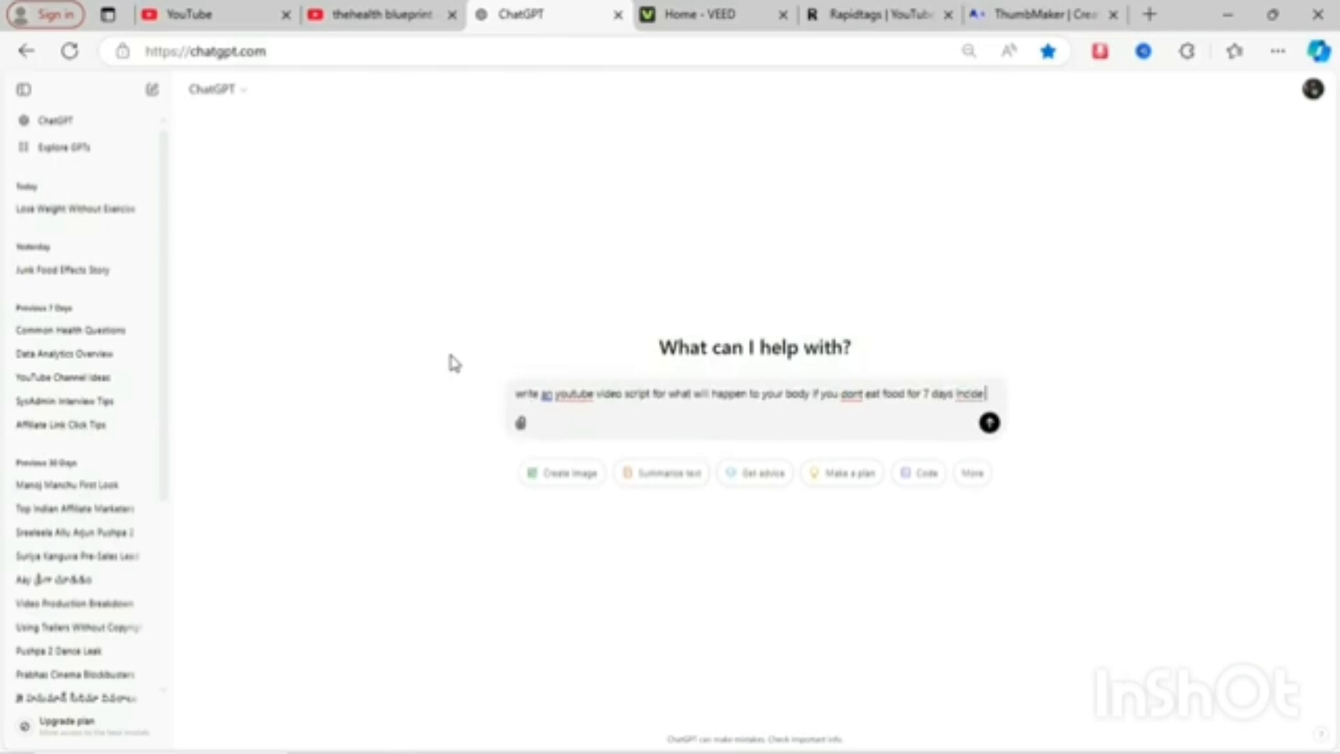
{"action": "type", "text": " video t"}
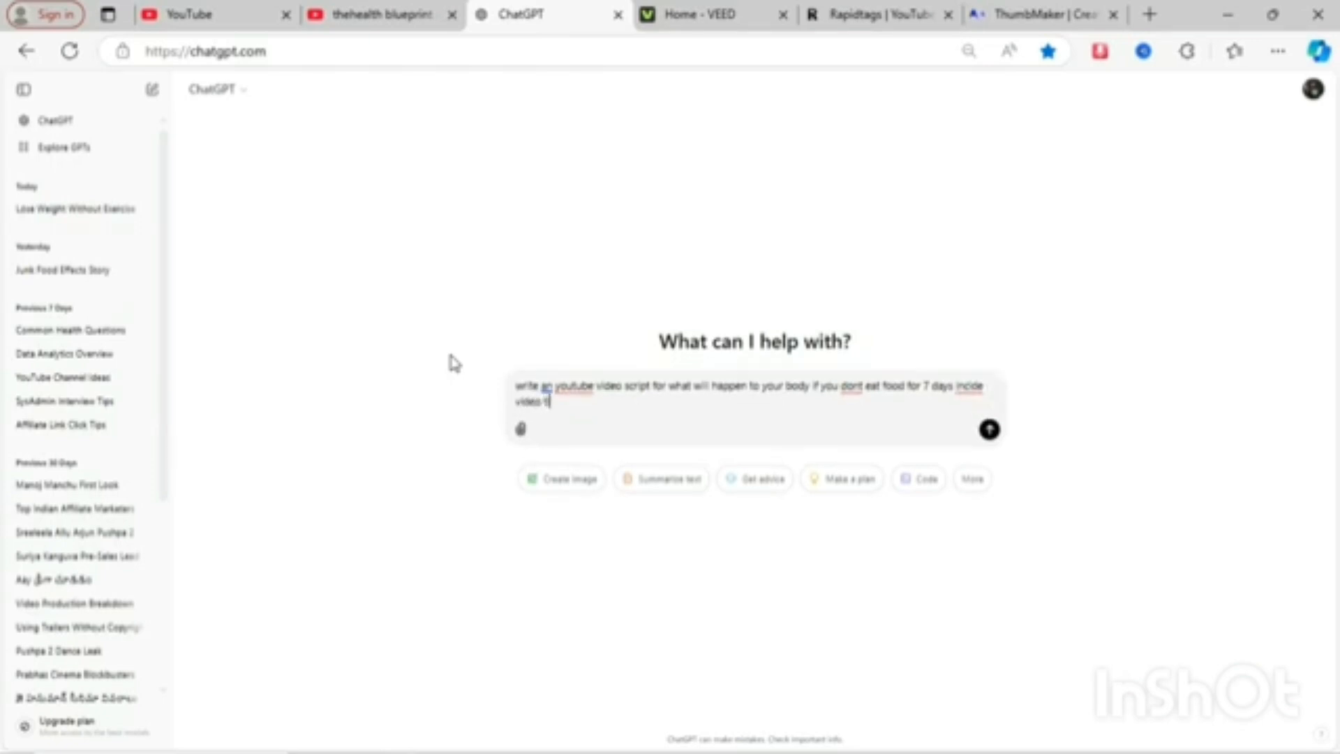
{"action": "type", "text": "itle and"}
{"action": "key", "text": "BackSpace"}
{"action": "key", "text": "BackSpace"}
{"action": "key", "text": "BackSpace"}
{"action": "key", "text": "BackSpace"}
{"action": "type", "text": "description and tags"}
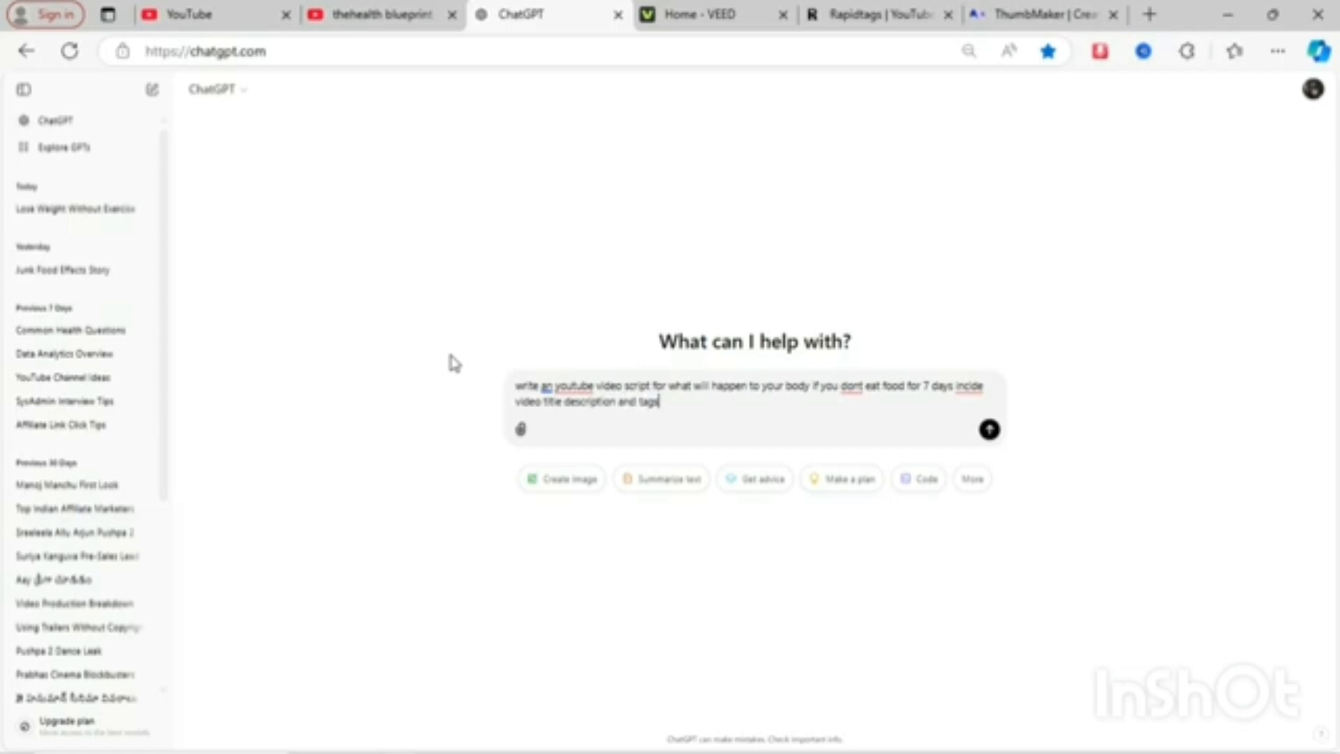
{"action": "key", "text": "Return"}
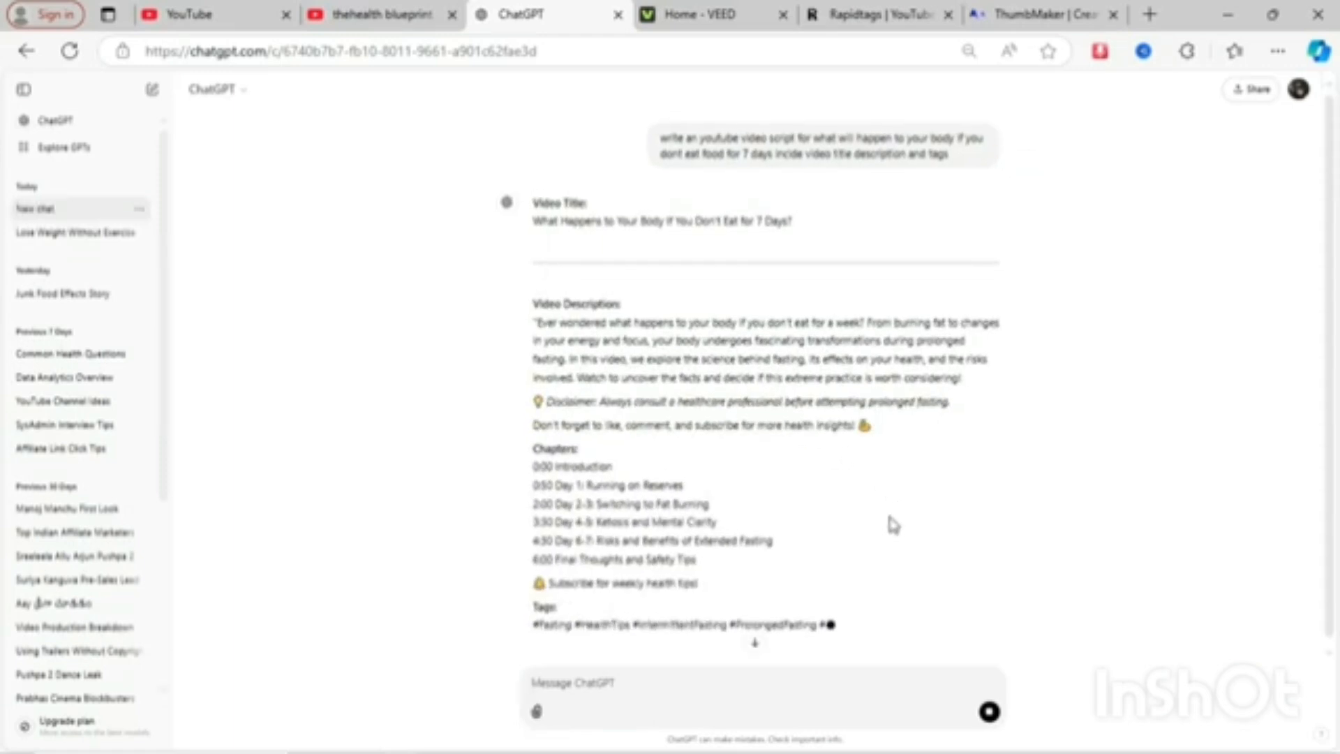
- Read through the generated video title, description, chapters, tags and script
{"action": "scroll", "coordinate": [822, 540], "scroll_direction": "down", "scroll_amount": 2}
{"action": "scroll", "coordinate": [822, 540], "scroll_direction": "up", "scroll_amount": 2}
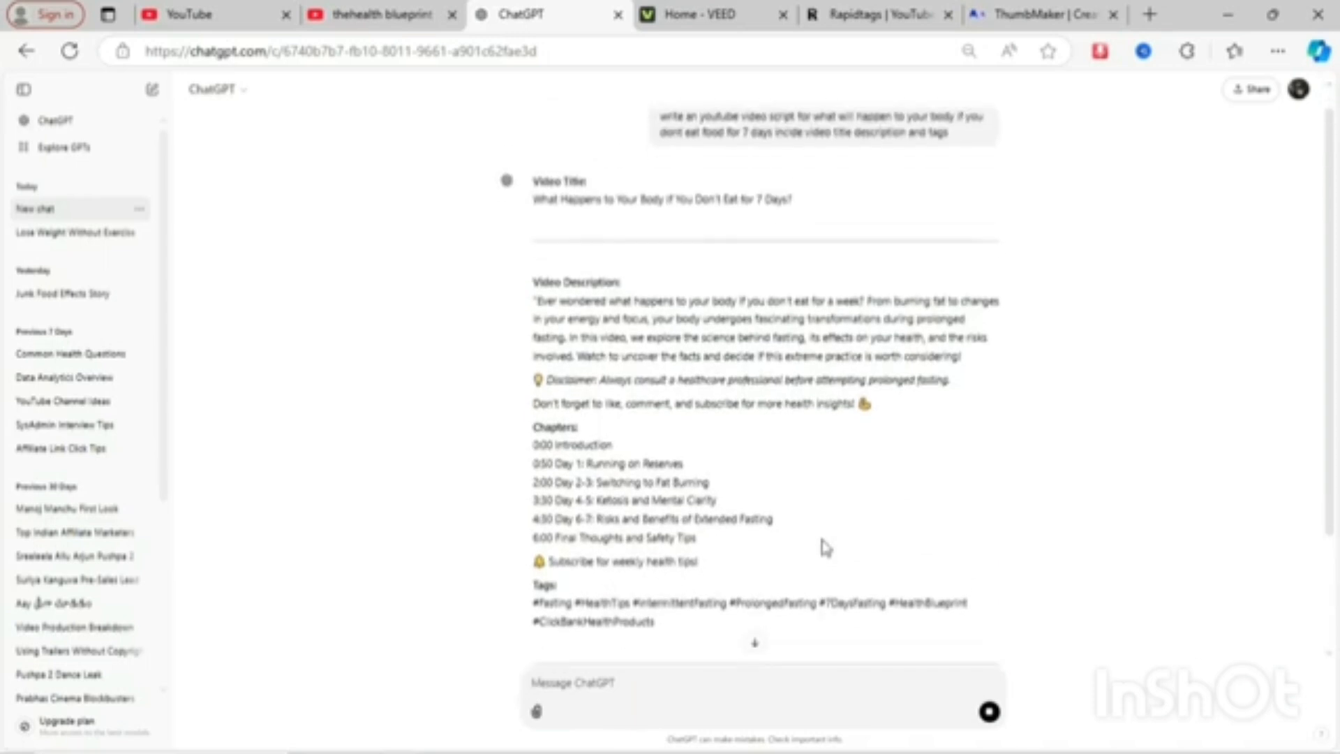
{"action": "scroll", "coordinate": [822, 539], "scroll_direction": "down", "scroll_amount": 3}
{"action": "scroll", "coordinate": [788, 301], "scroll_direction": "up", "scroll_amount": 4}
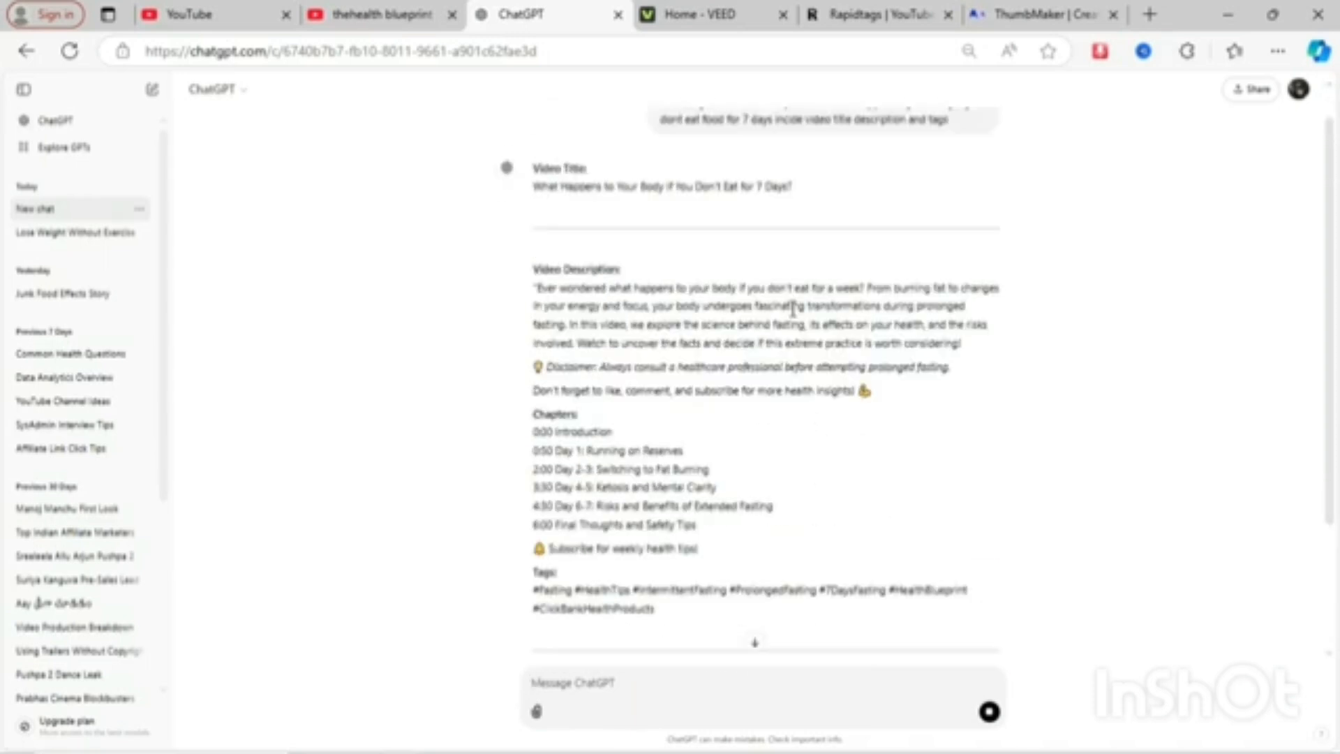
{"action": "scroll", "coordinate": [794, 316], "scroll_direction": "down", "scroll_amount": 4}
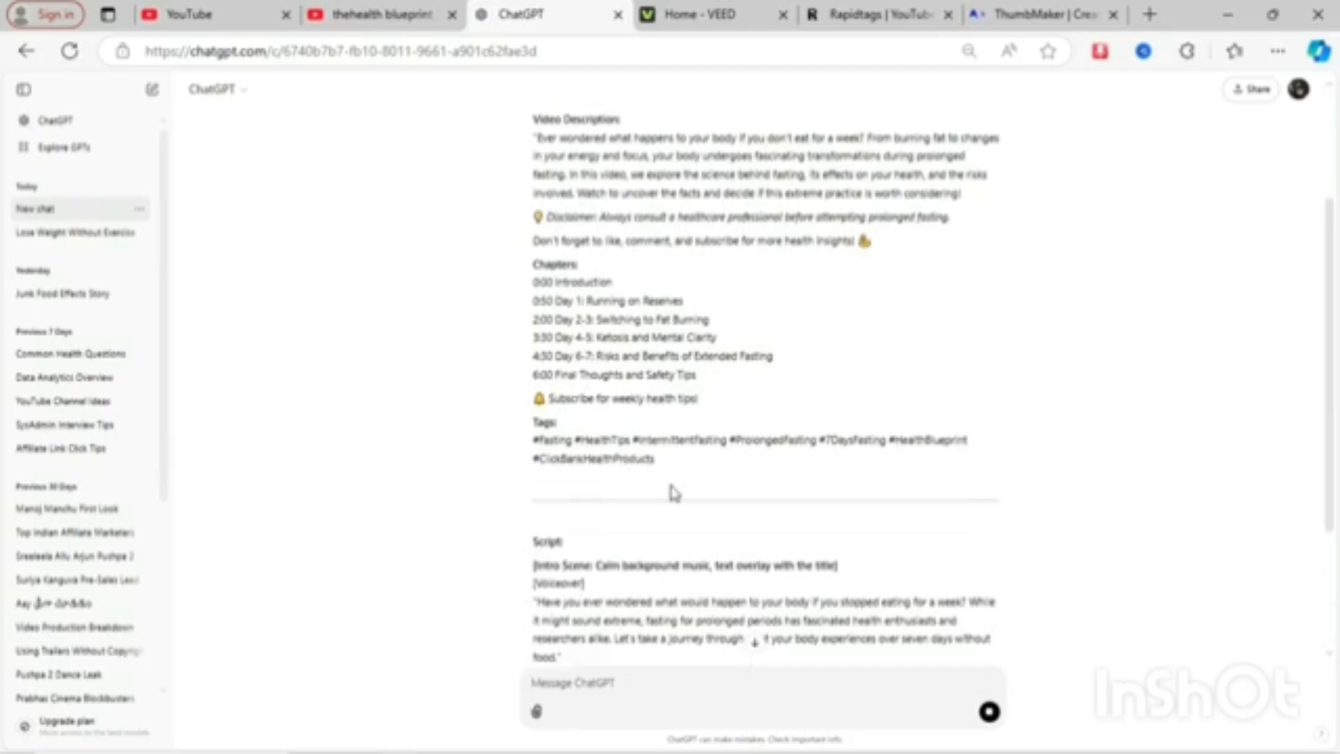
{"action": "scroll", "coordinate": [670, 491], "scroll_direction": "down", "scroll_amount": 4}
{"action": "scroll", "coordinate": [670, 489], "scroll_direction": "down", "scroll_amount": 1}
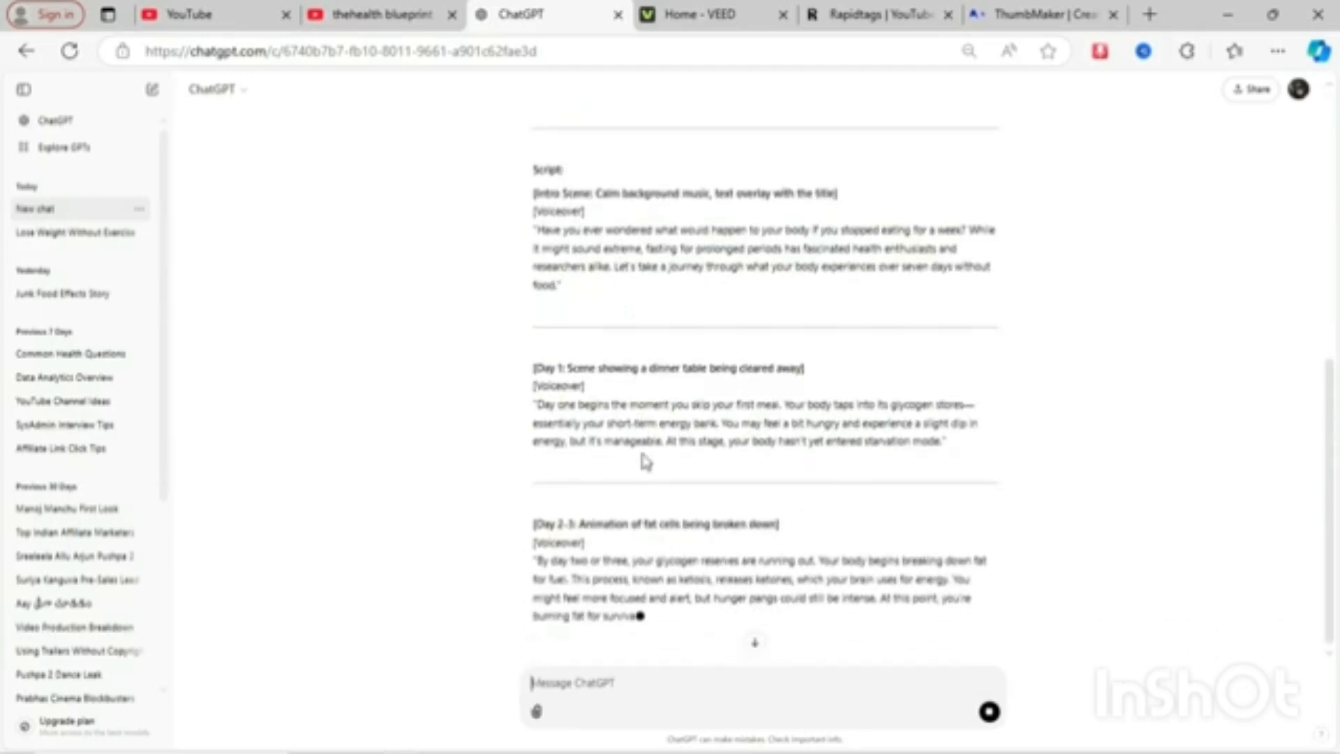
{"action": "scroll", "coordinate": [643, 458], "scroll_direction": "up", "scroll_amount": 6}
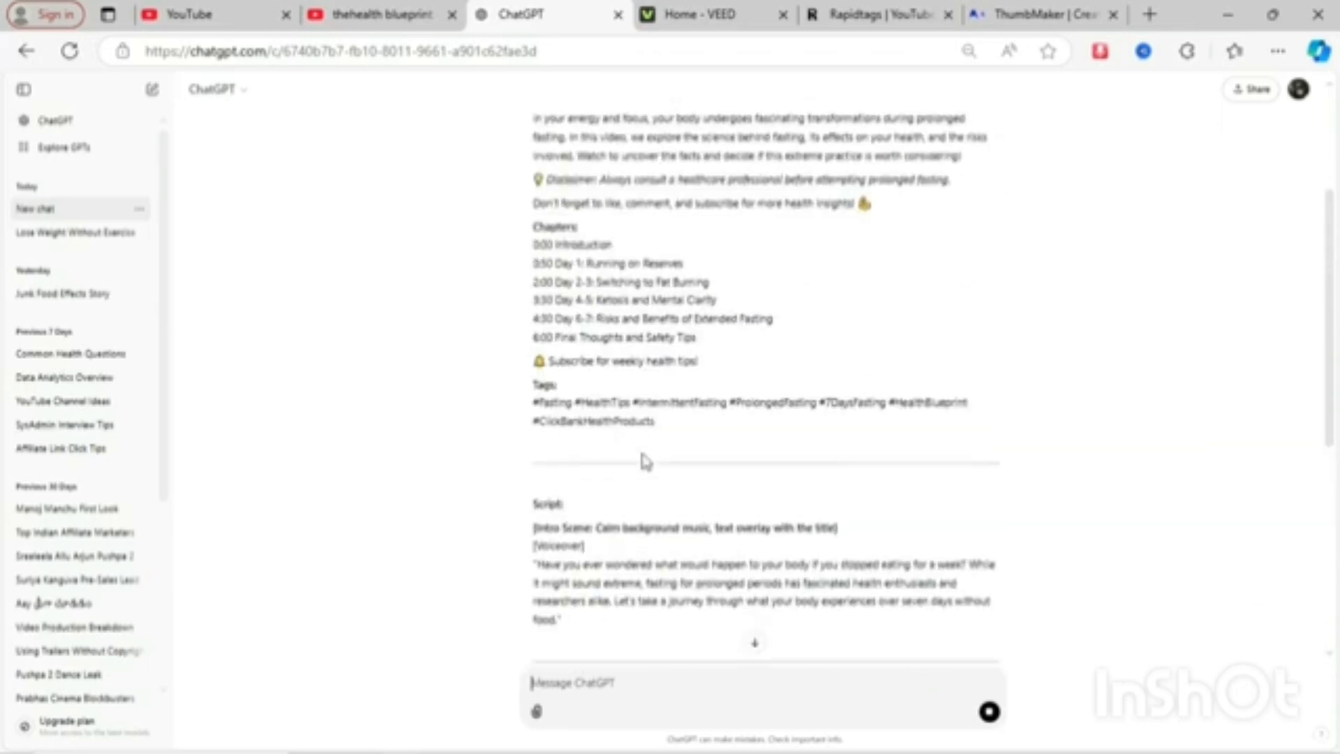
{"action": "scroll", "coordinate": [643, 459], "scroll_direction": "down", "scroll_amount": 6}
{"action": "scroll", "coordinate": [643, 459], "scroll_direction": "up", "scroll_amount": 3}
{"action": "scroll", "coordinate": [646, 460], "scroll_direction": "down", "scroll_amount": 5}
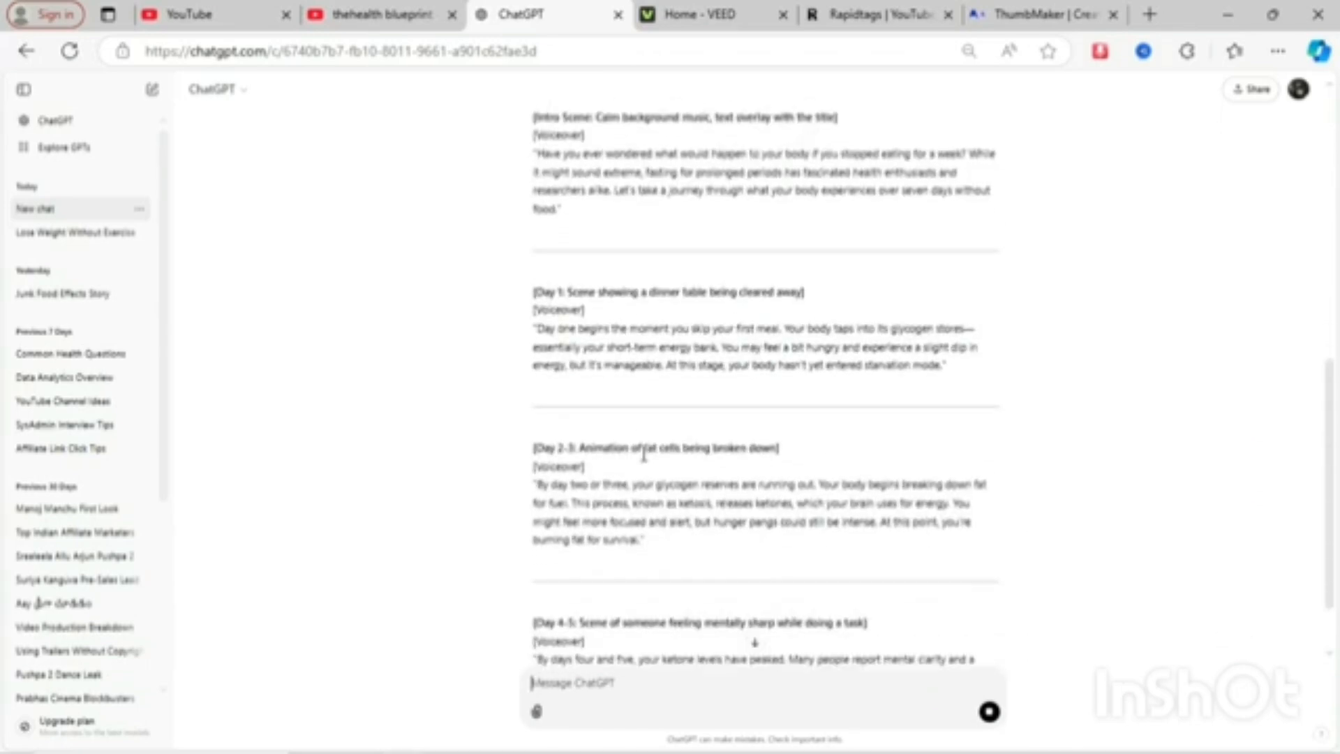
{"action": "scroll", "coordinate": [646, 460], "scroll_direction": "down", "scroll_amount": 1}
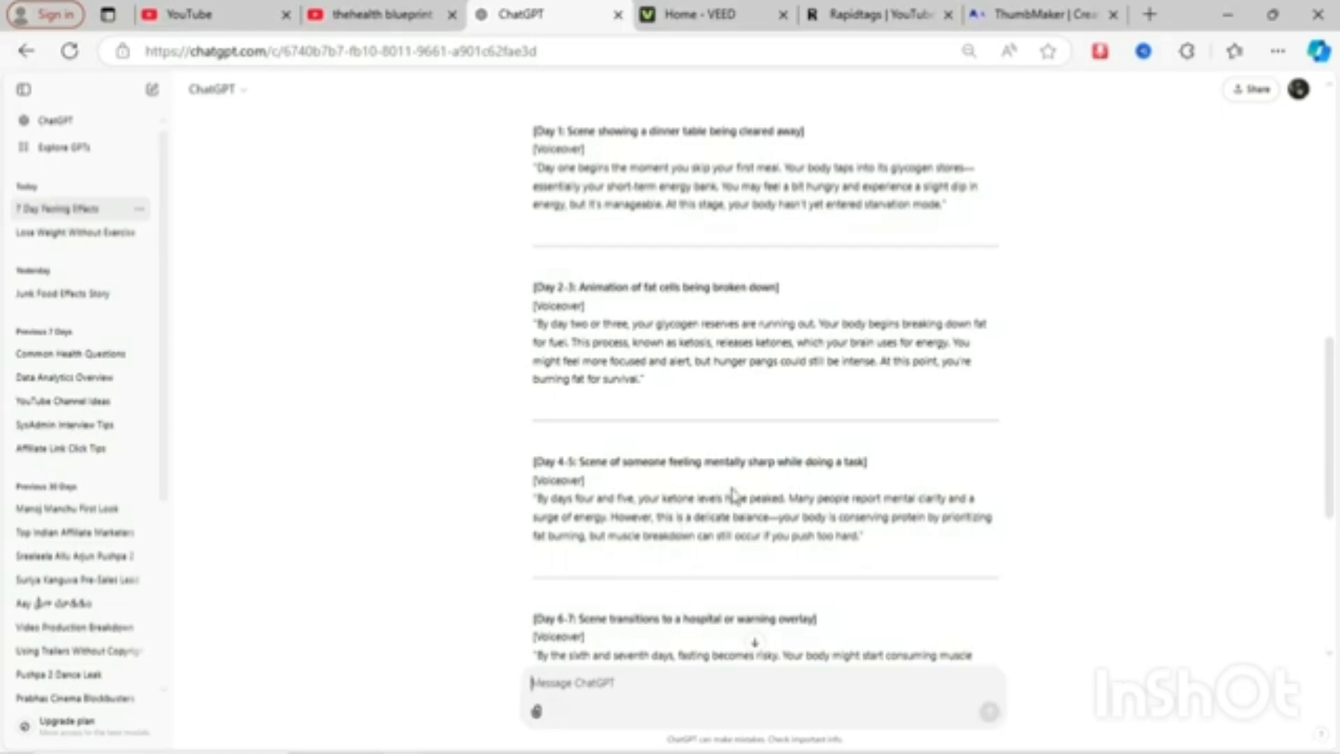
{"action": "scroll", "coordinate": [737, 496], "scroll_direction": "down", "scroll_amount": 5}
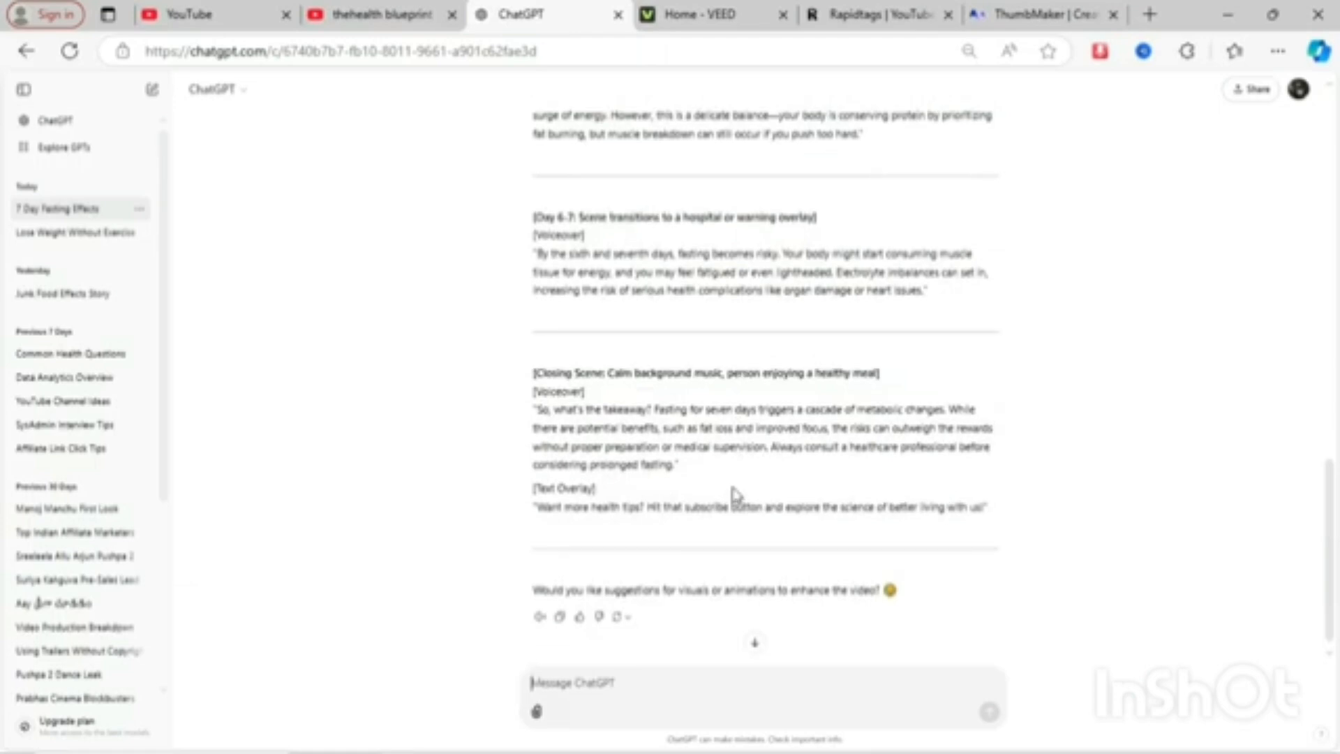
{"action": "scroll", "coordinate": [736, 494], "scroll_direction": "up", "scroll_amount": 10}
{"action": "scroll", "coordinate": [736, 496], "scroll_direction": "up", "scroll_amount": 3}
{"action": "scroll", "coordinate": [733, 494], "scroll_direction": "down", "scroll_amount": 4}
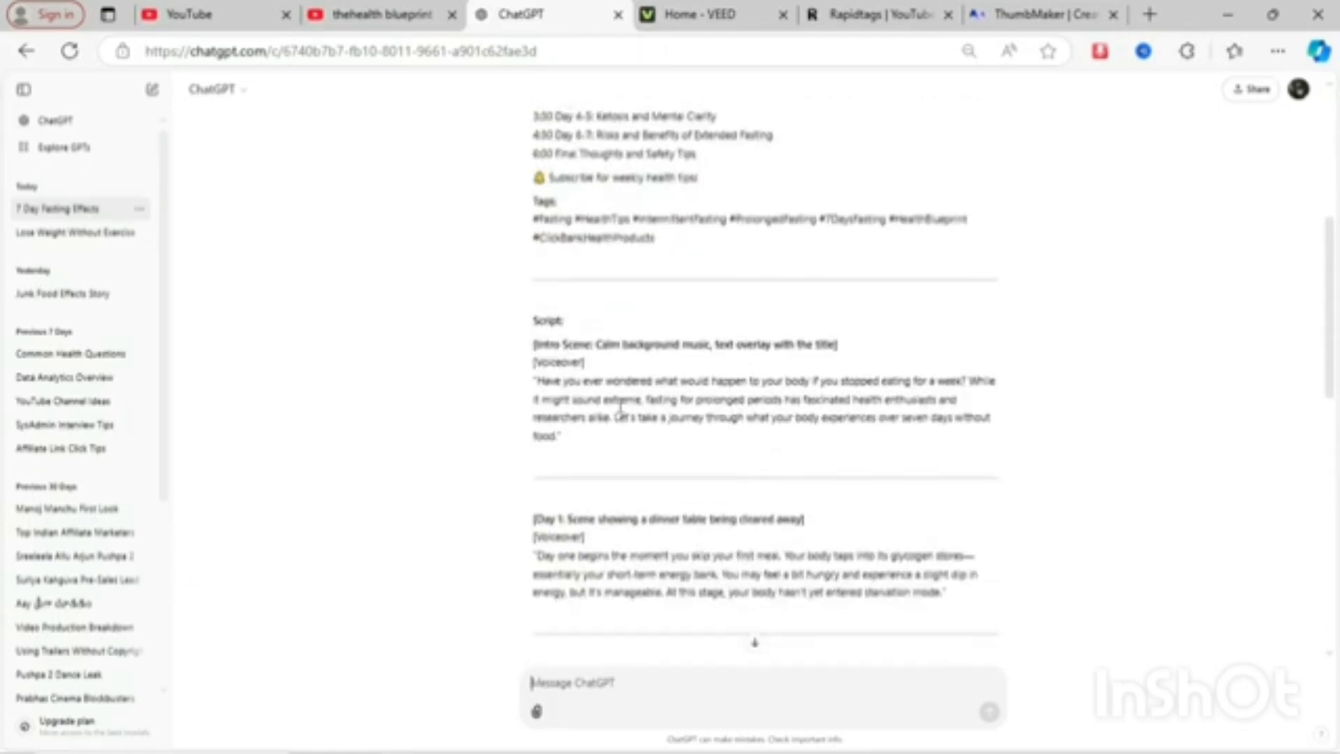
- Select the script text from the Script heading down to the closing text overlay
{"action": "double_click", "coordinate": [544, 321]}
{"action": "left_click_drag", "start_coordinate": [545, 322], "coordinate": [558, 604]}
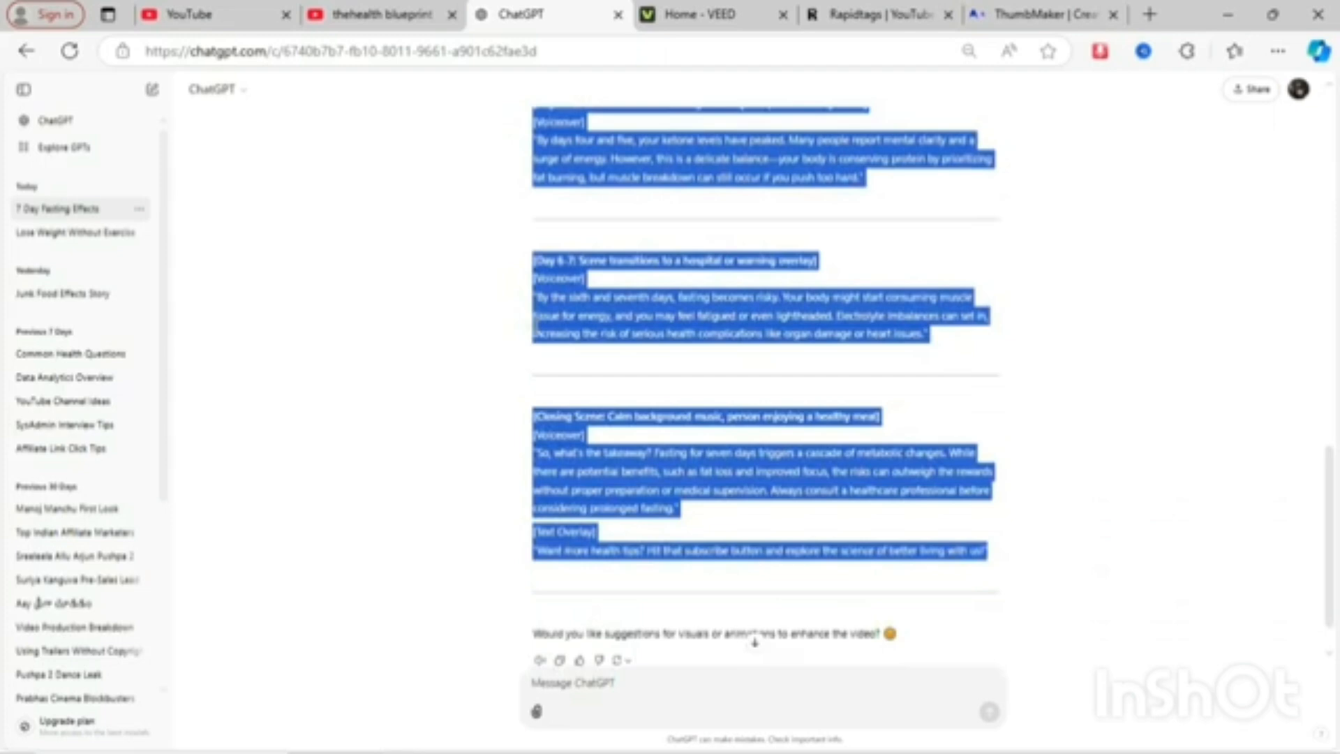
- Switch to the VEED tab and open the AI Text-to-Video tool
{"action": "left_click", "coordinate": [687, 14]}
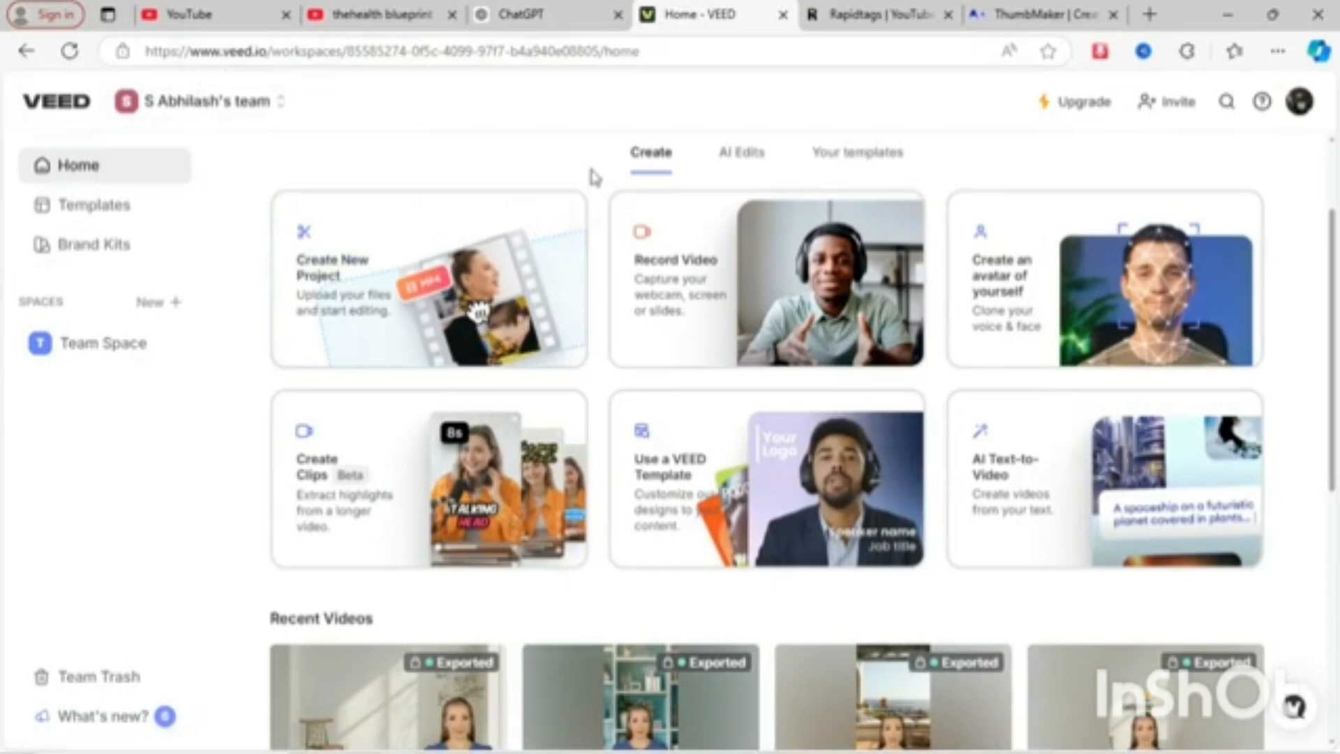
{"action": "scroll", "coordinate": [593, 176], "scroll_direction": "up", "scroll_amount": 2}
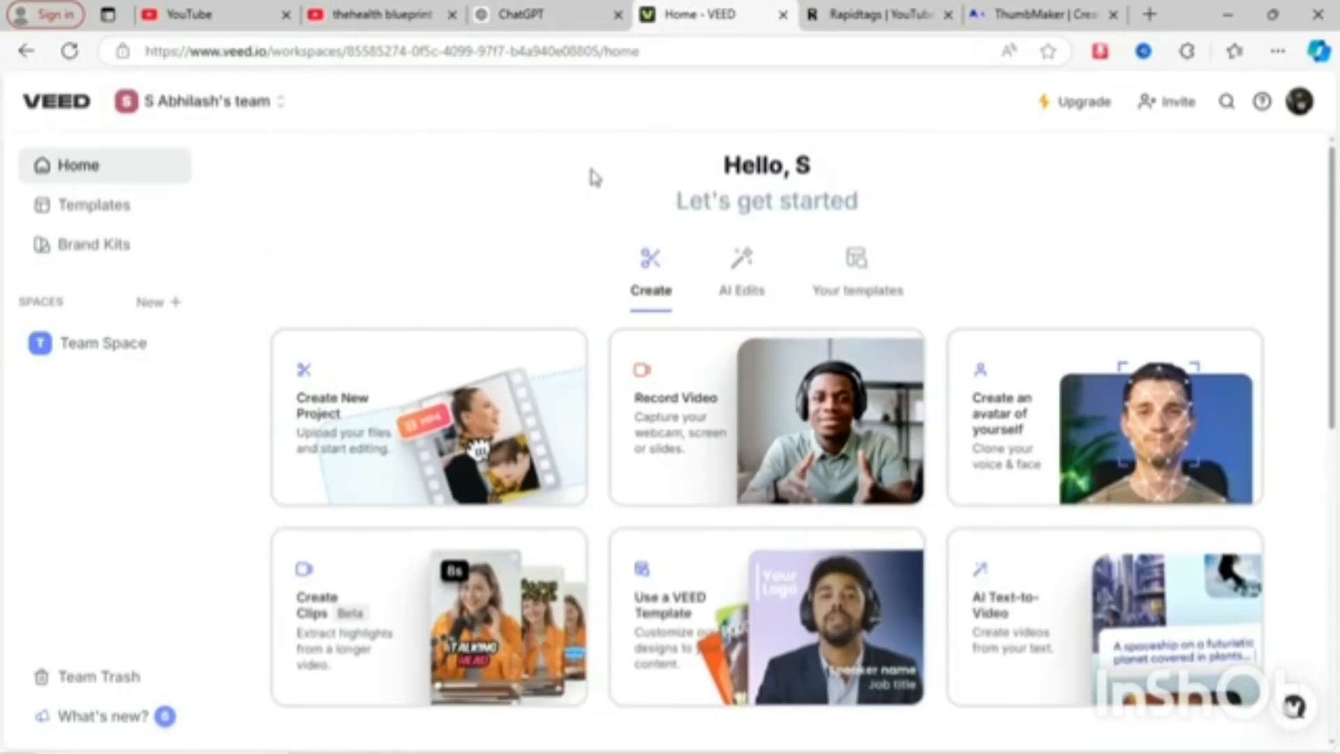
{"action": "scroll", "coordinate": [593, 176], "scroll_direction": "down", "scroll_amount": 2}
{"action": "scroll", "coordinate": [598, 174], "scroll_direction": "up", "scroll_amount": 2}
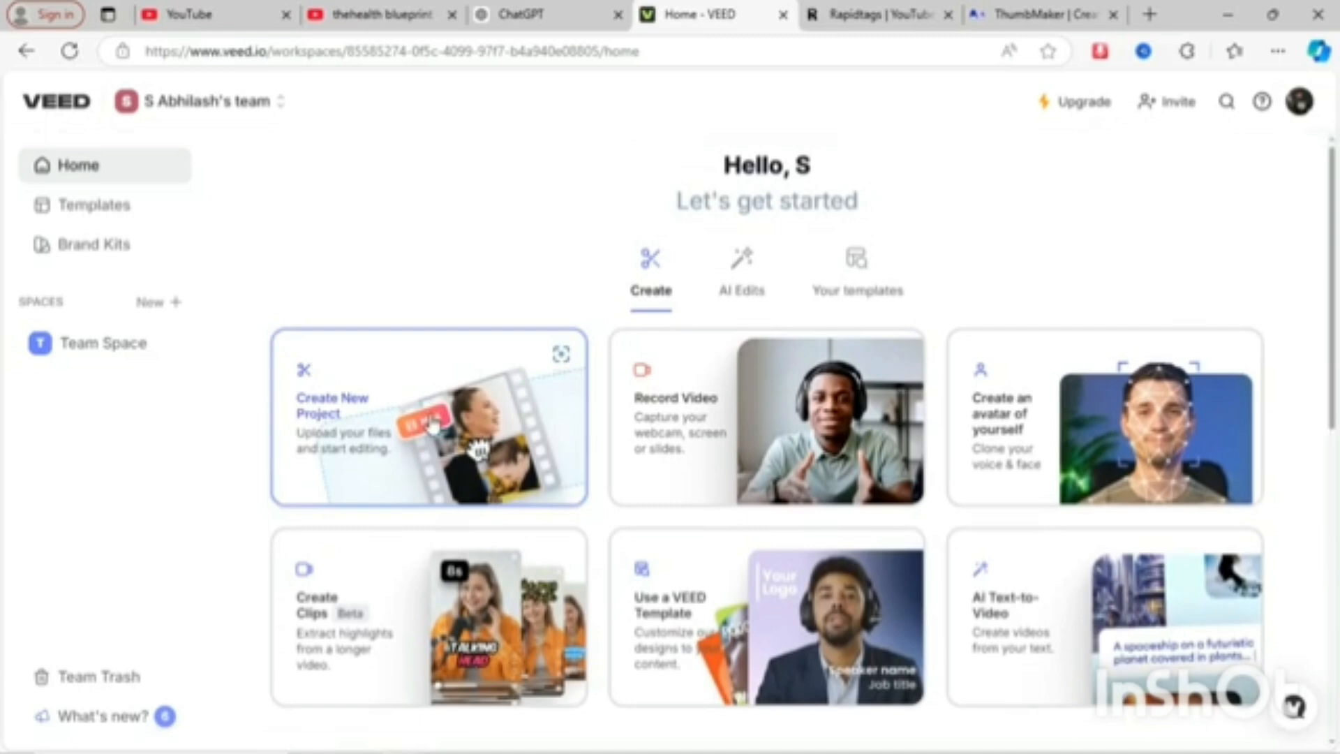
{"action": "scroll", "coordinate": [432, 424], "scroll_direction": "down", "scroll_amount": 2}
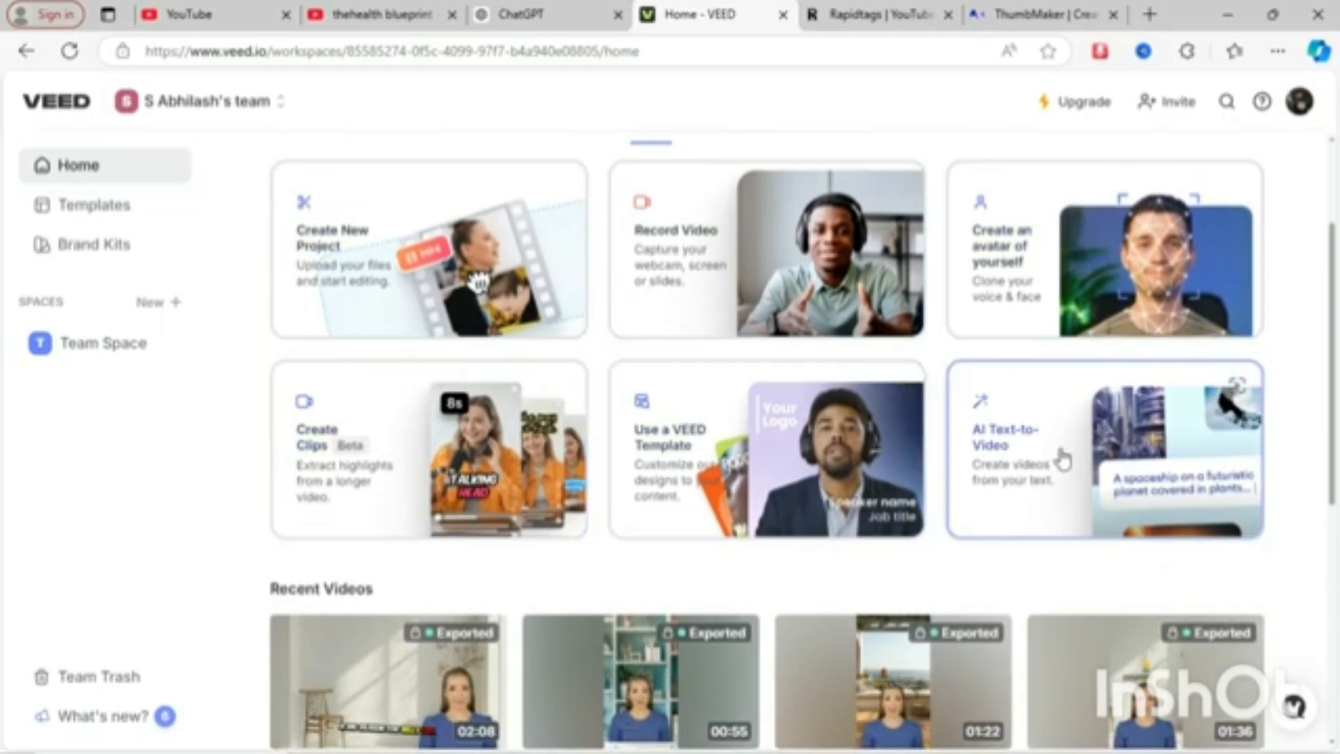
{"action": "left_click", "coordinate": [1093, 450]}
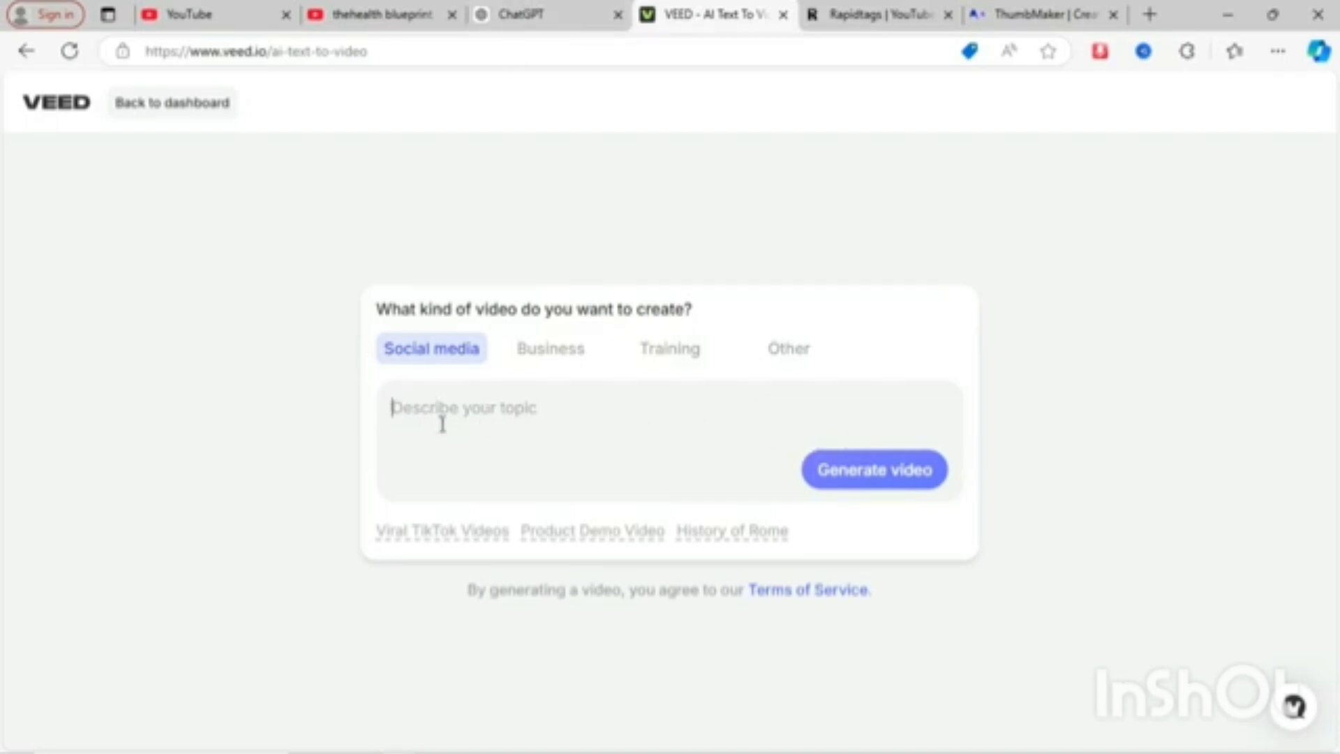
- Copy the generated video title from the ChatGPT response and return to the VEED tab
{"action": "left_click", "coordinate": [537, 8]}
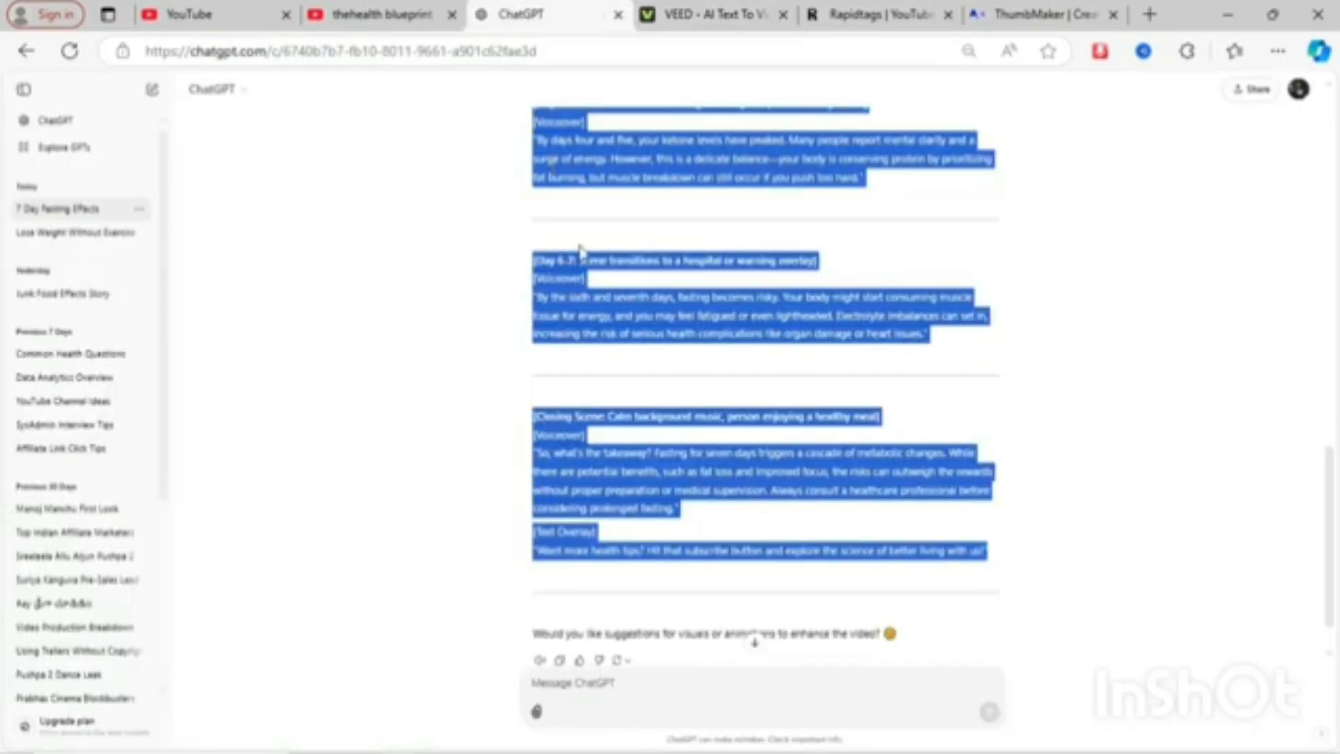
{"action": "scroll", "coordinate": [579, 258], "scroll_direction": "up", "scroll_amount": 15}
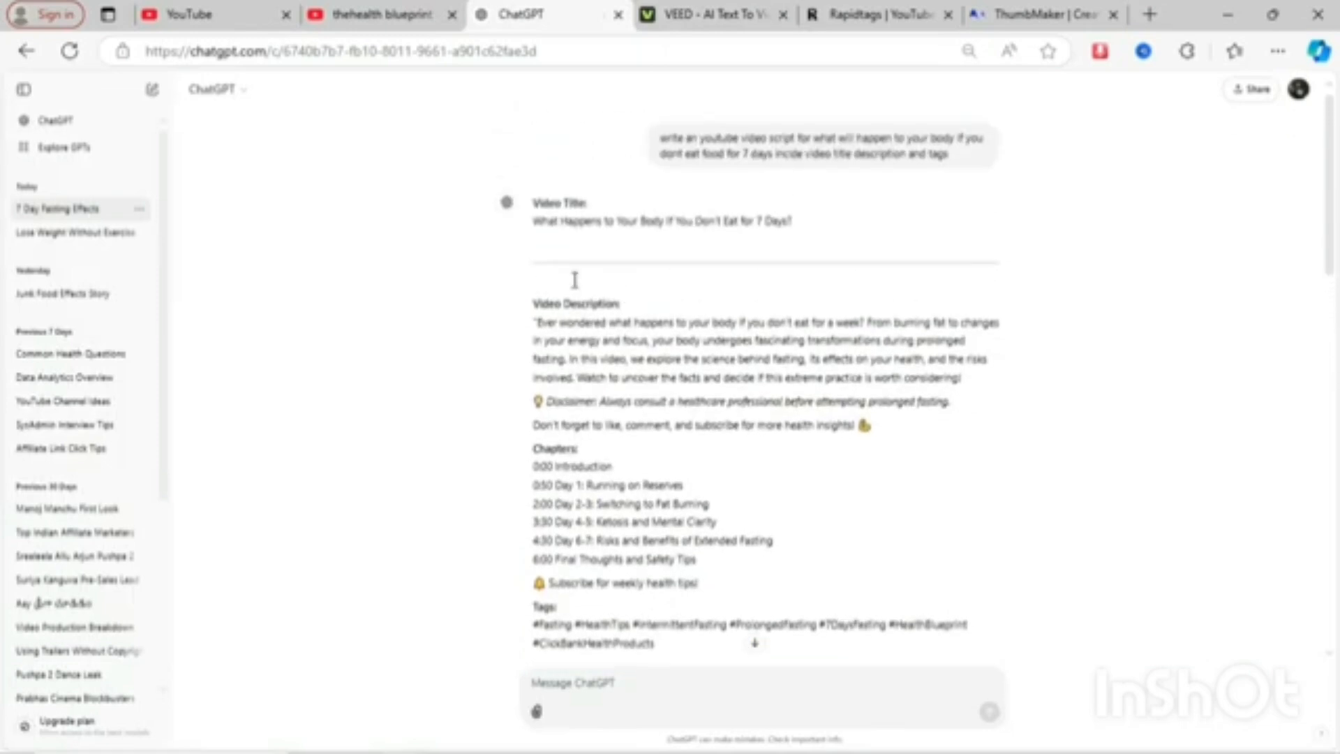
{"action": "scroll", "coordinate": [579, 265], "scroll_direction": "down", "scroll_amount": 2}
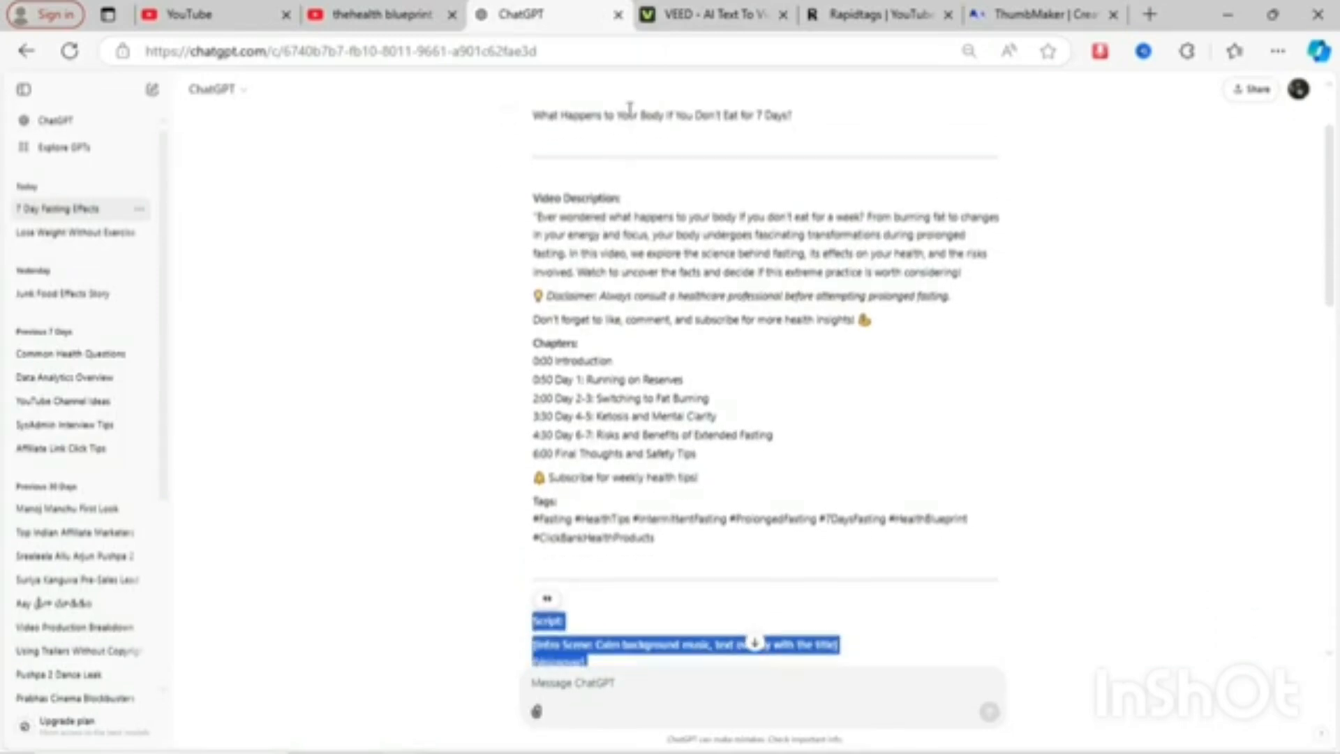
{"action": "triple_click", "coordinate": [629, 111]}
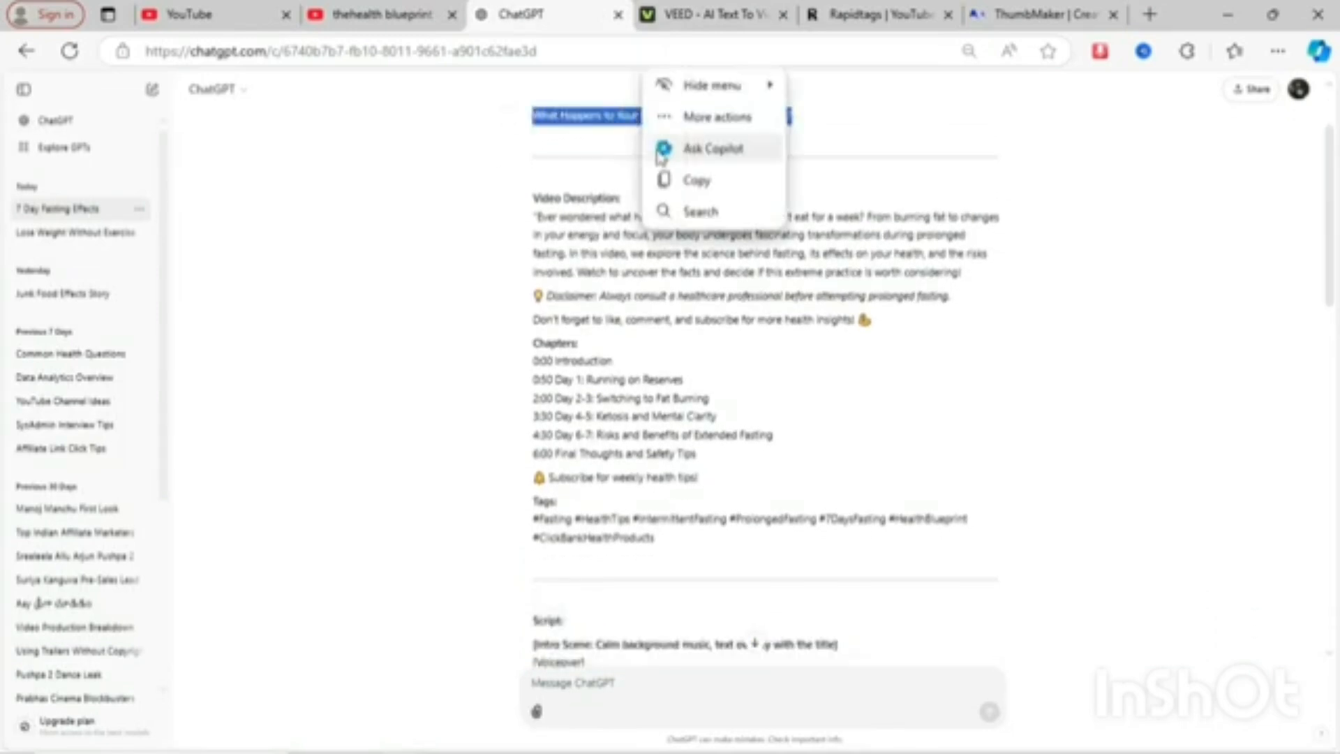
{"action": "left_click", "coordinate": [666, 183]}
{"action": "left_click", "coordinate": [720, 14]}
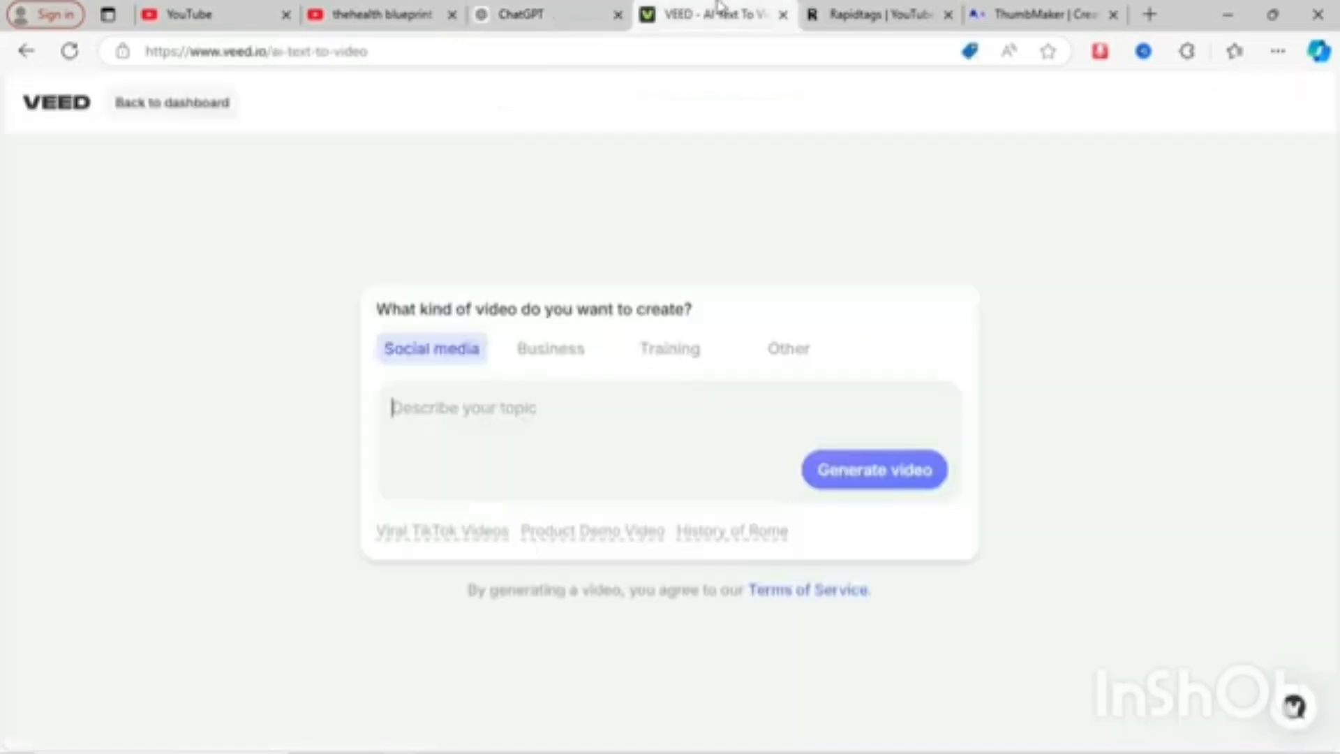
- Paste the video title as the topic description and generate the video
{"action": "left_click", "coordinate": [454, 395]}
{"action": "key", "text": "ctrl+v"}
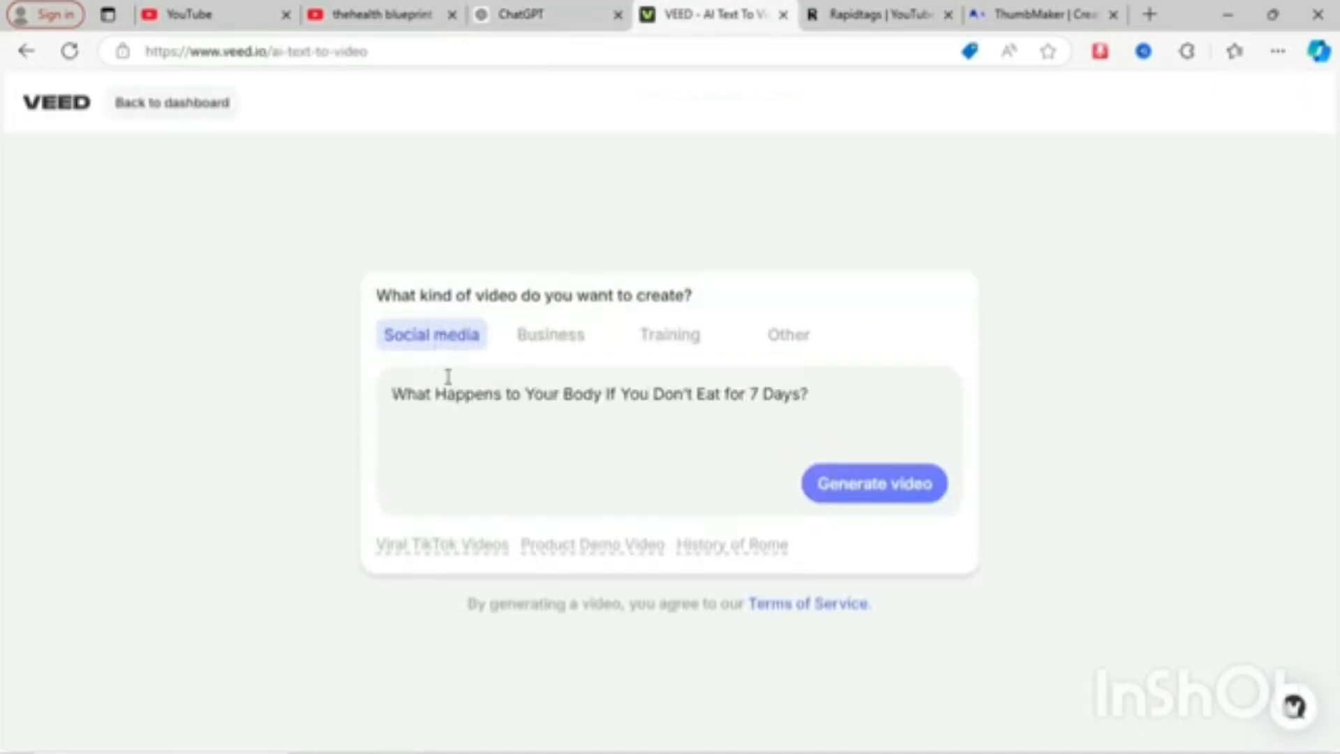
{"action": "left_click", "coordinate": [868, 494]}
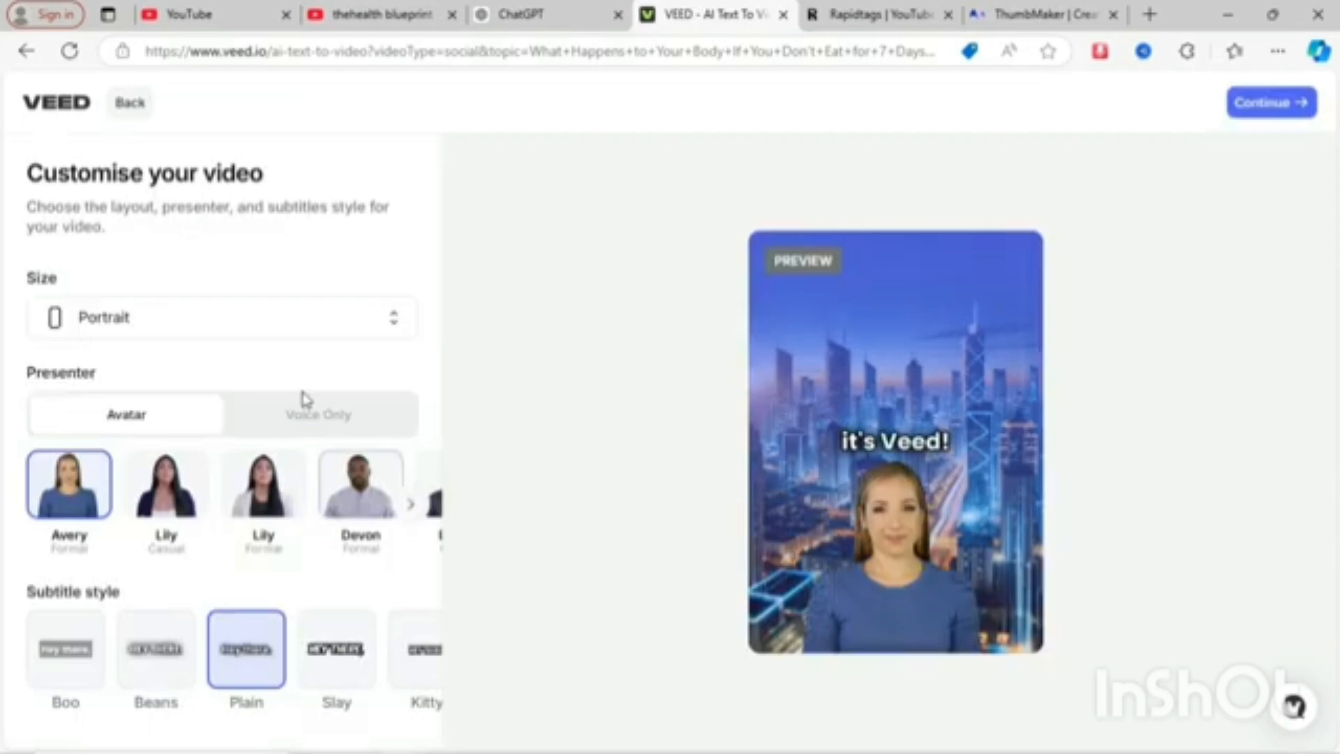
- Set the video size to Landscape, browse the presenter avatars, and pick the Slay subtitle style
{"action": "left_click", "coordinate": [323, 342]}
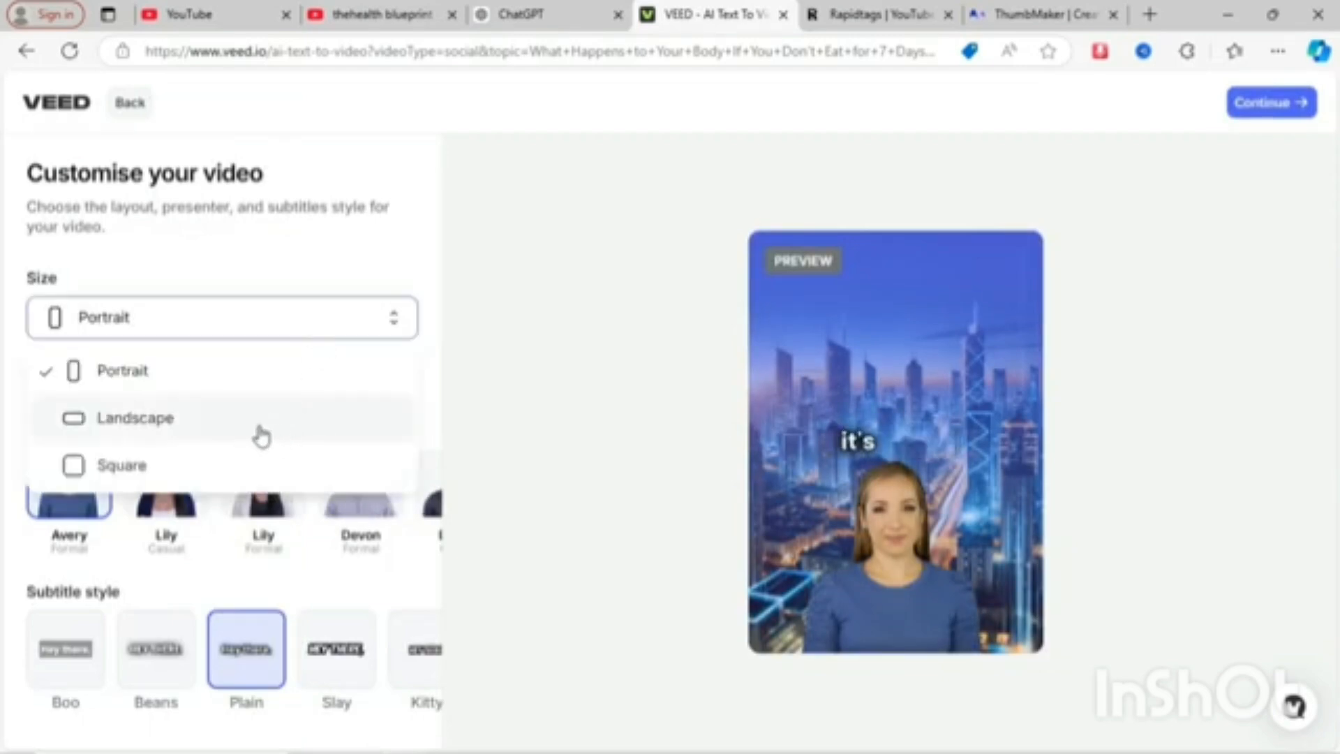
{"action": "left_click", "coordinate": [261, 433]}
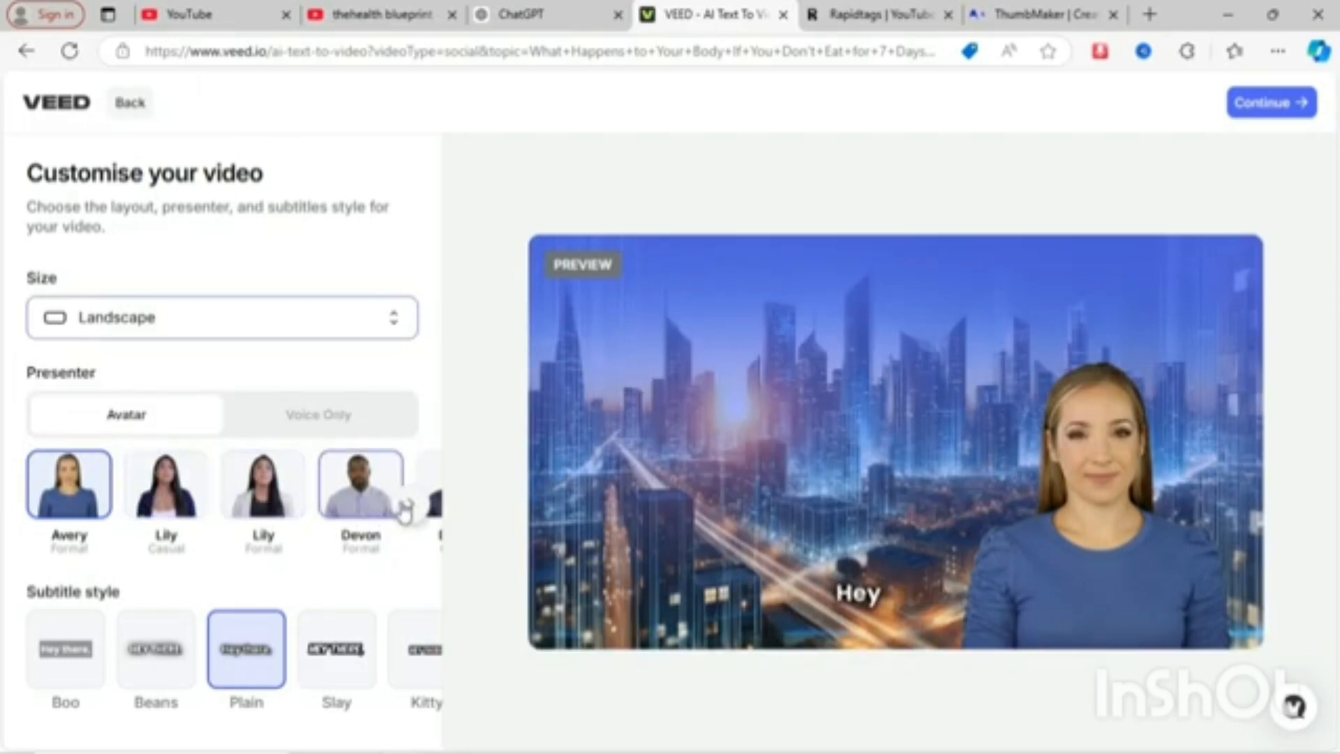
{"action": "left_click", "coordinate": [406, 507]}
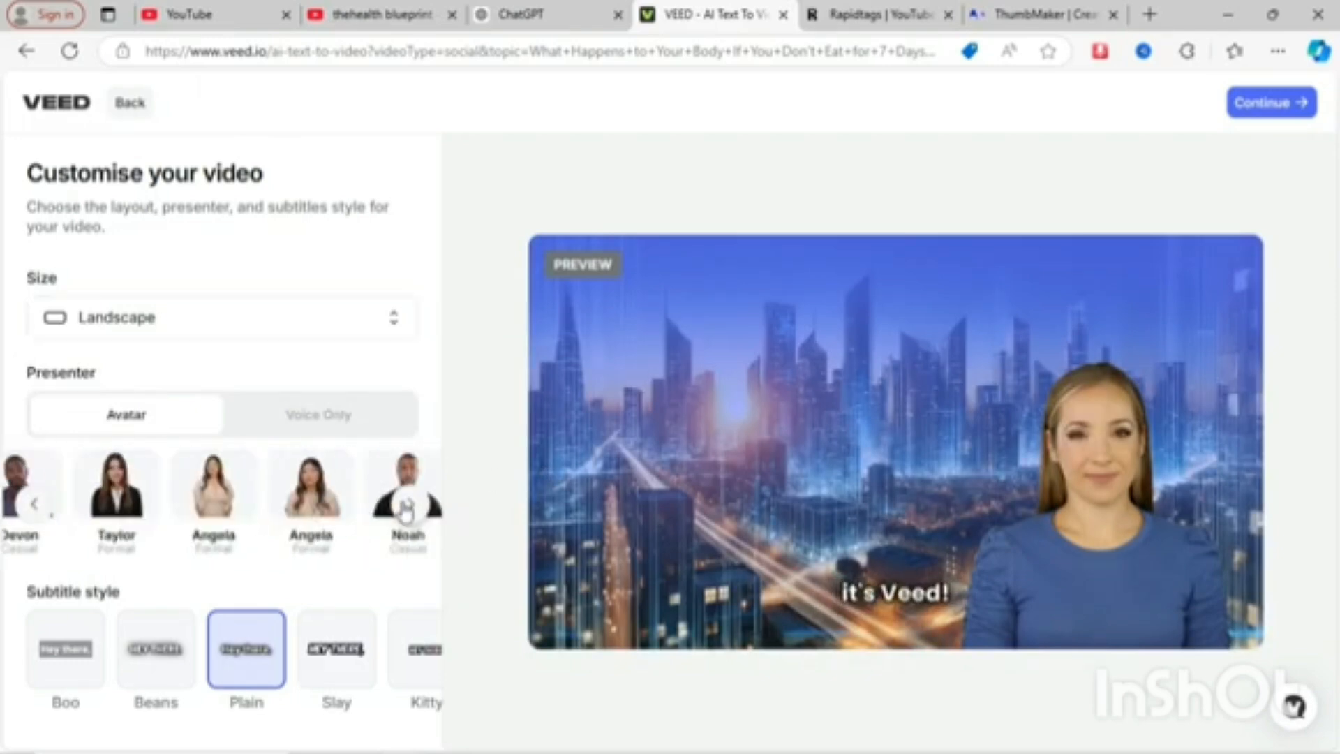
{"action": "left_click", "coordinate": [406, 506]}
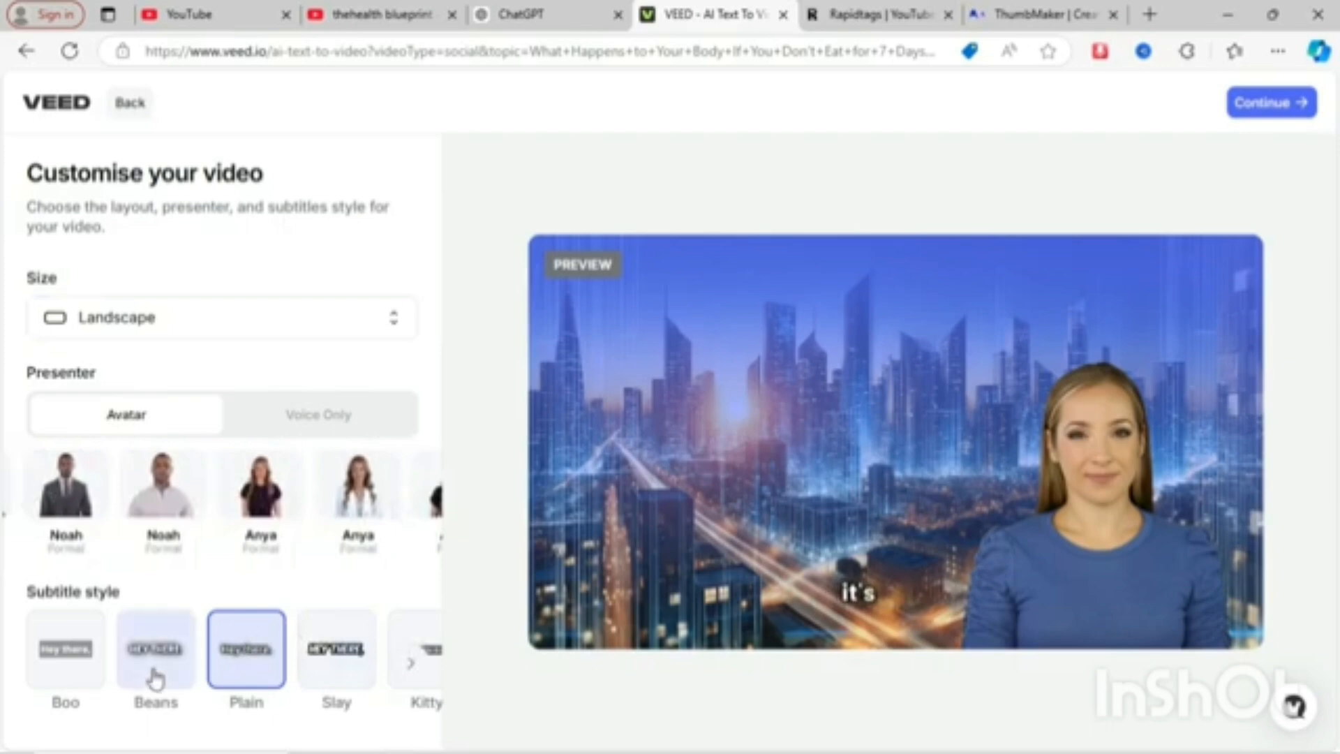
{"action": "left_click", "coordinate": [322, 663]}
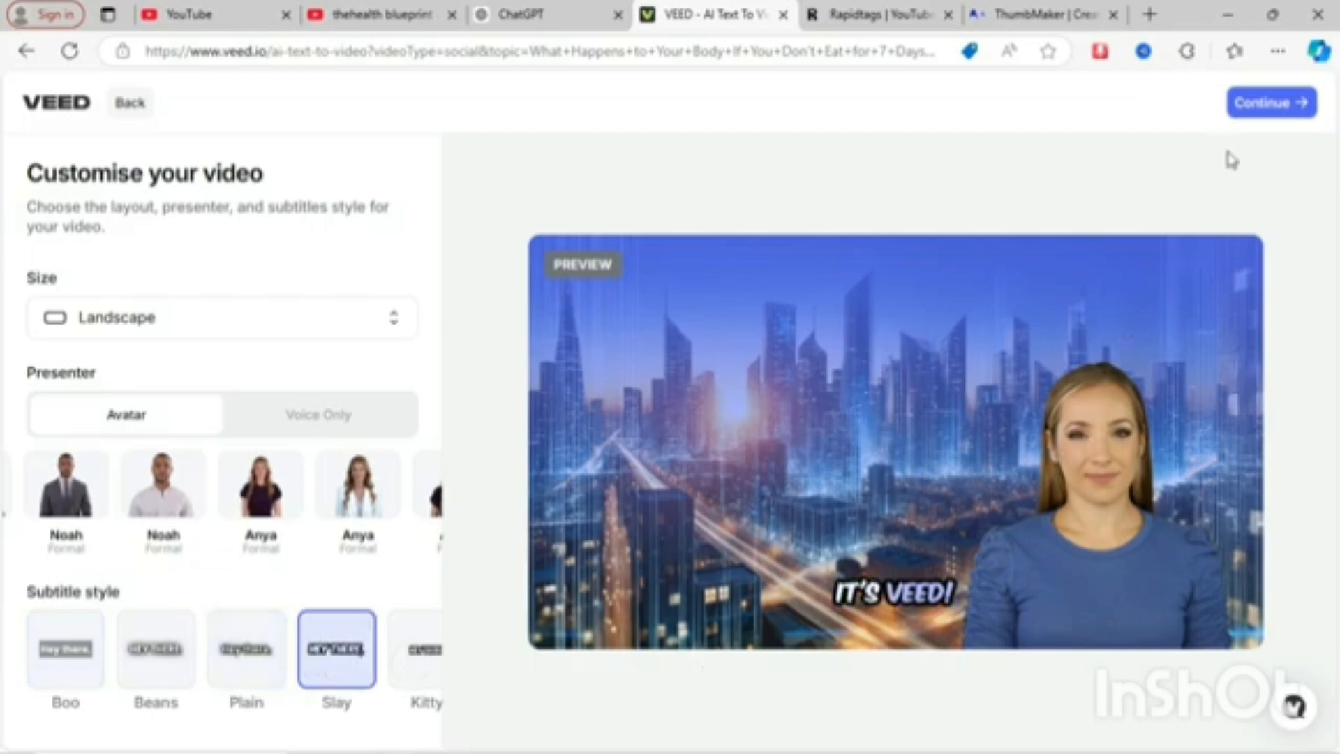
{"action": "left_click", "coordinate": [335, 423]}
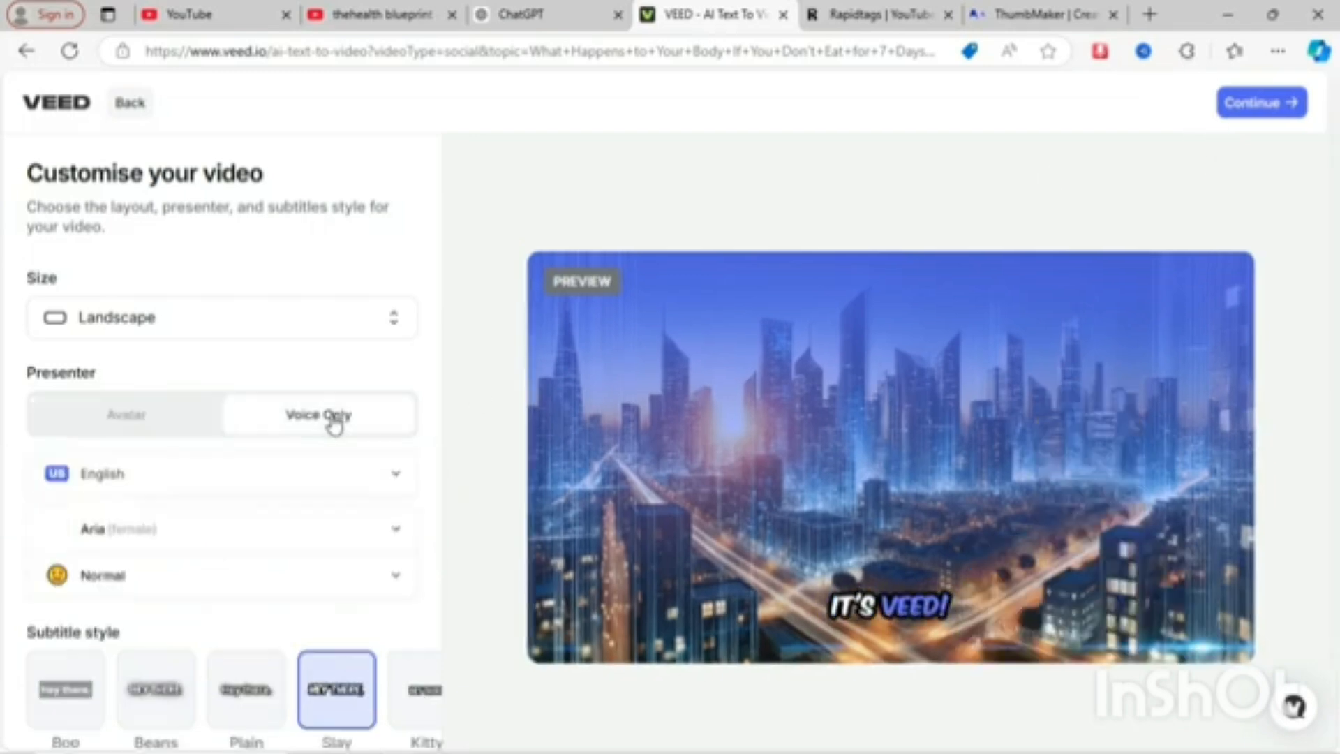
{"action": "left_click", "coordinate": [171, 432]}
{"action": "left_click", "coordinate": [279, 434]}
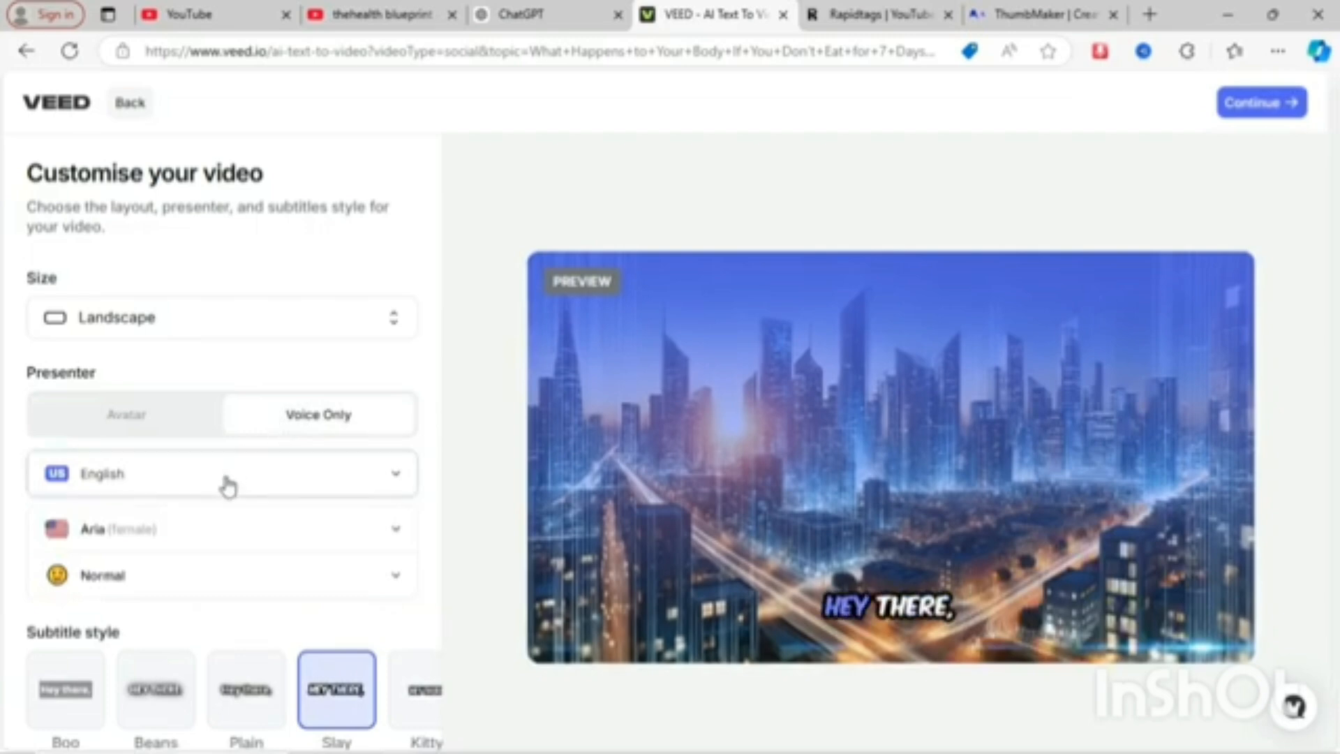
{"action": "scroll", "coordinate": [216, 500], "scroll_direction": "down", "scroll_amount": 1}
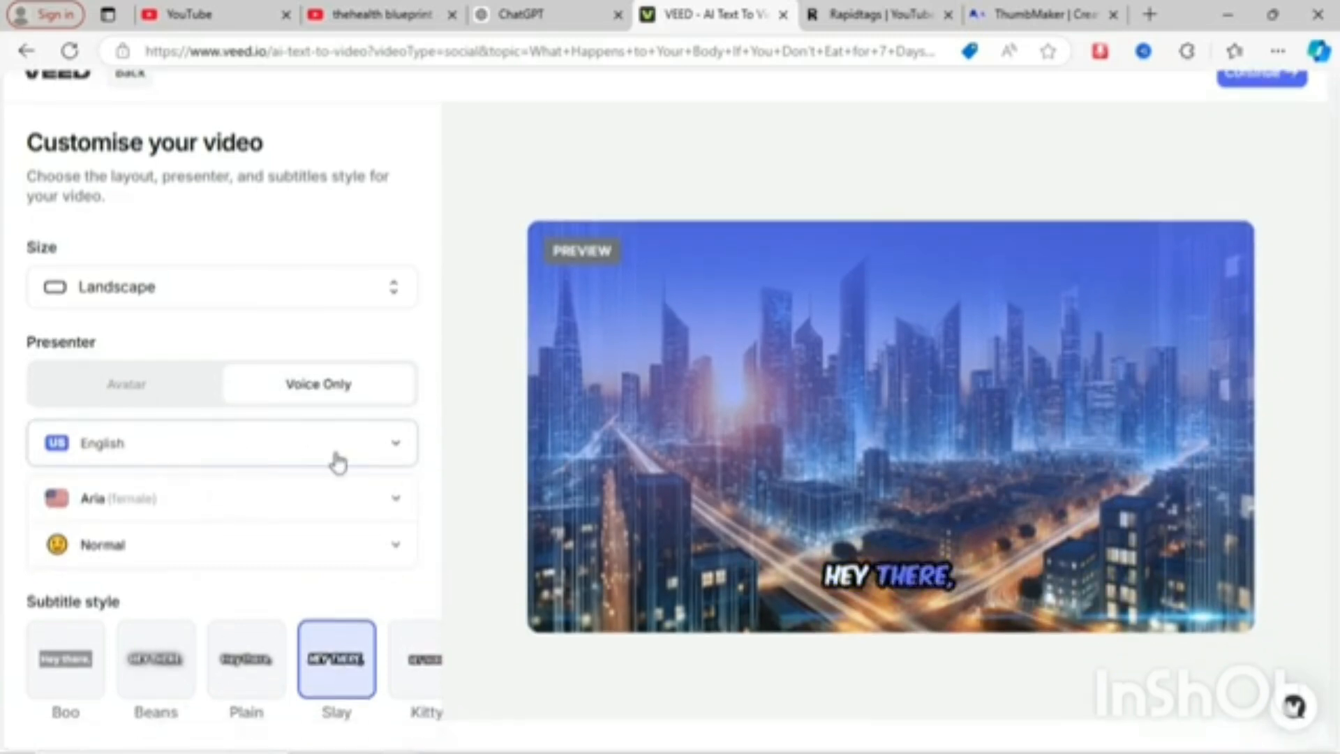
{"action": "left_click", "coordinate": [339, 462]}
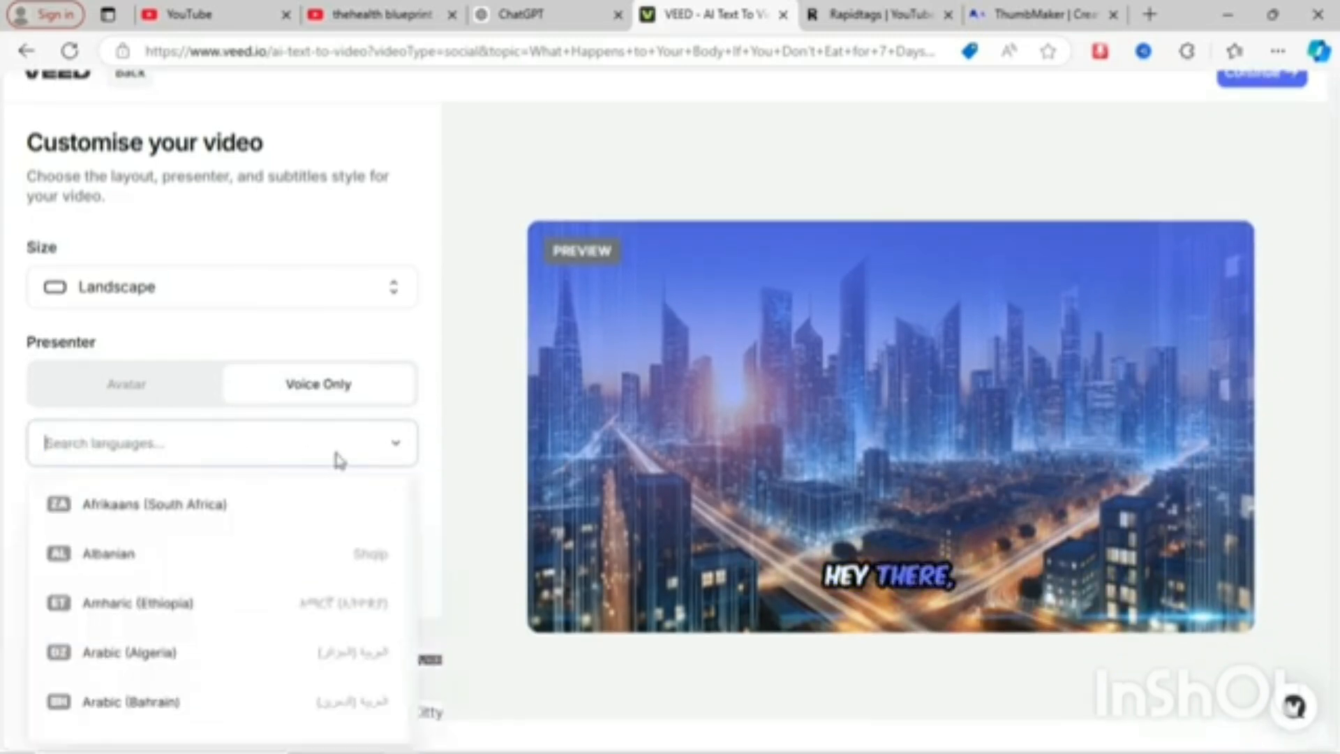
{"action": "scroll", "coordinate": [324, 534], "scroll_direction": "down", "scroll_amount": 3}
{"action": "scroll", "coordinate": [324, 534], "scroll_direction": "down", "scroll_amount": 4}
{"action": "left_click", "coordinate": [324, 534]}
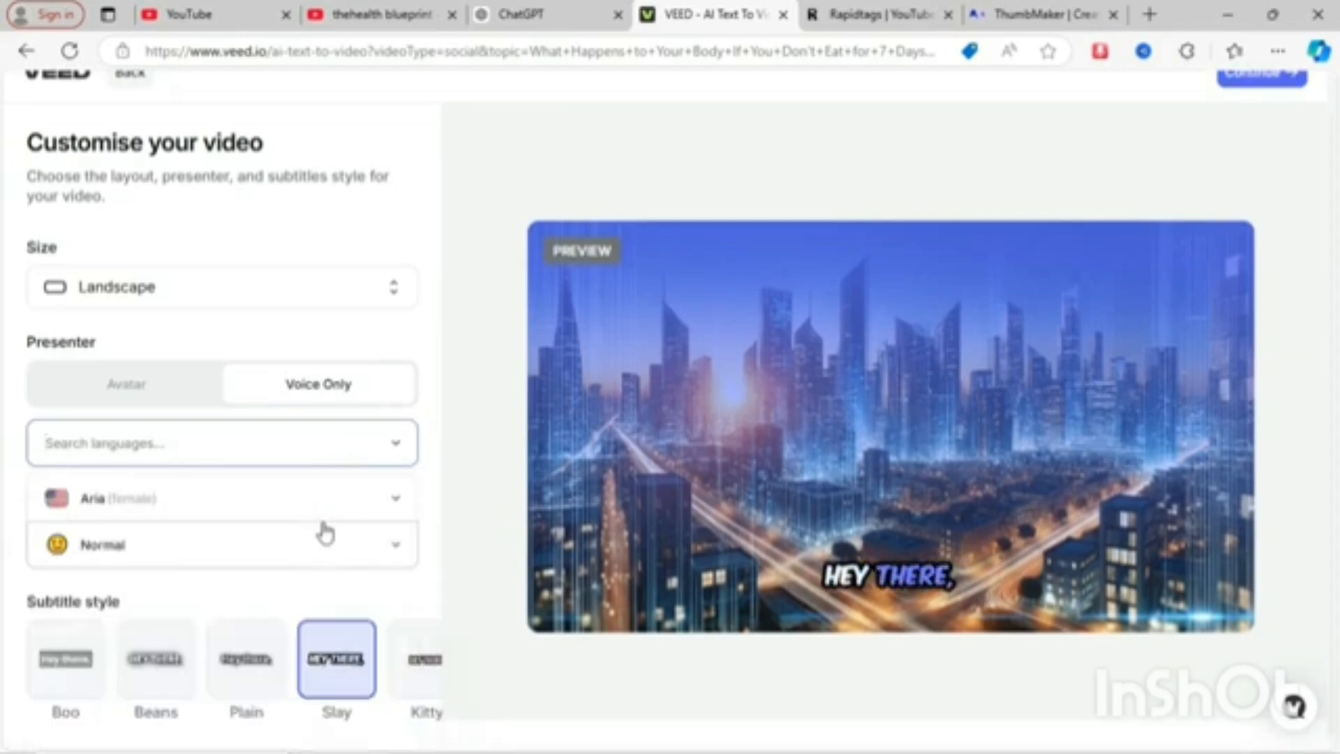
{"action": "left_click", "coordinate": [401, 552]}
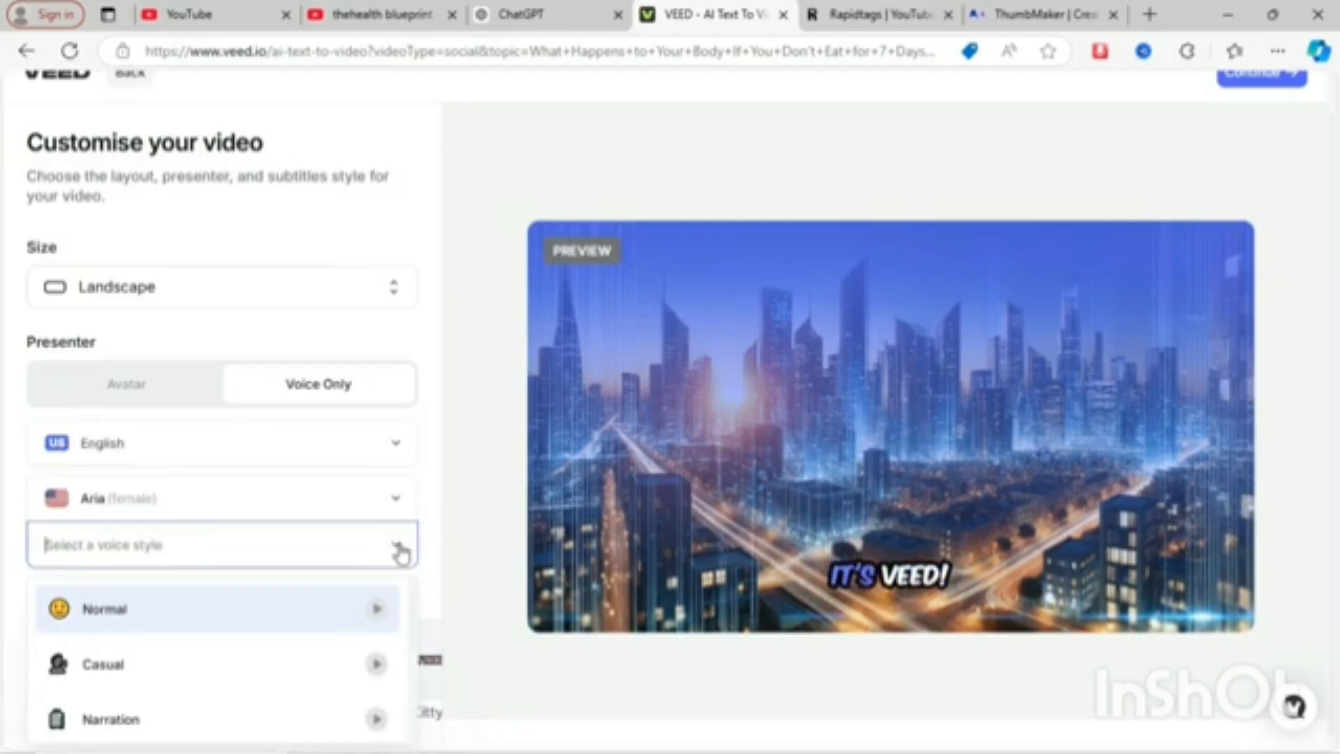
{"action": "left_click", "coordinate": [402, 553]}
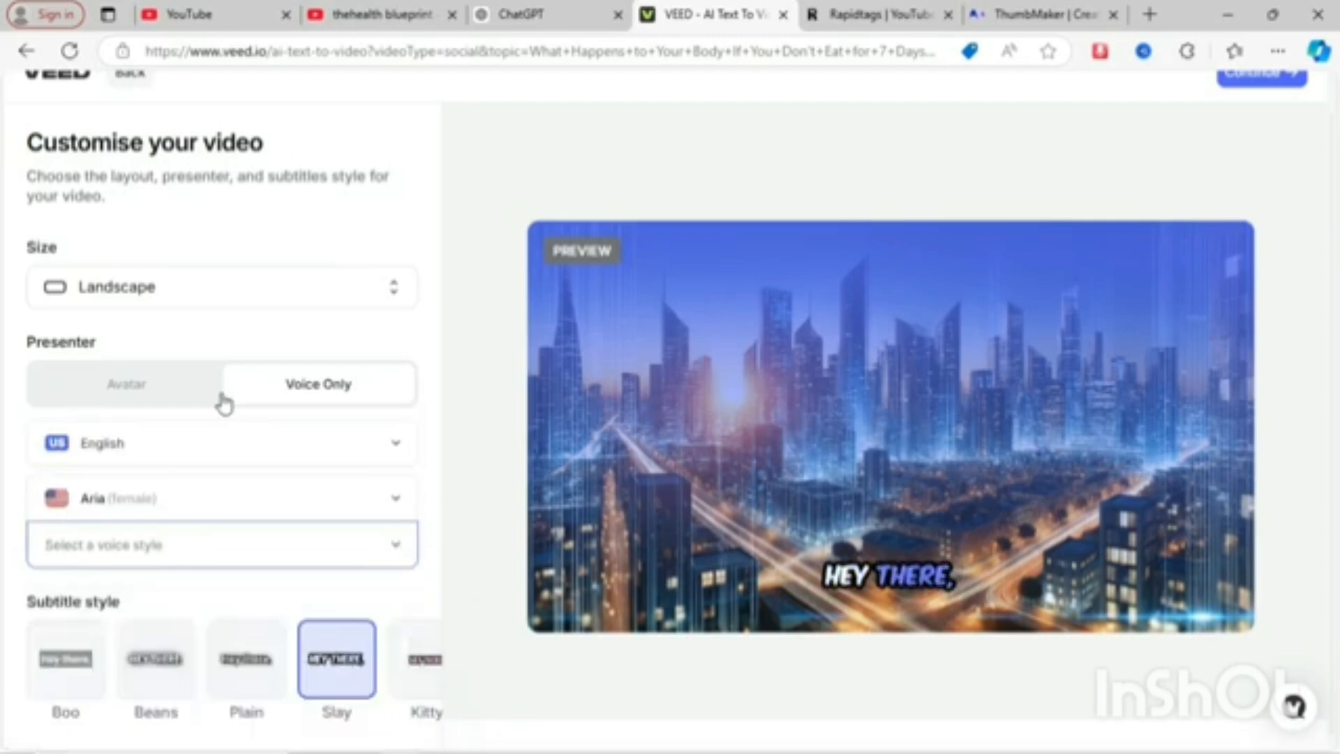
{"action": "left_click", "coordinate": [164, 394]}
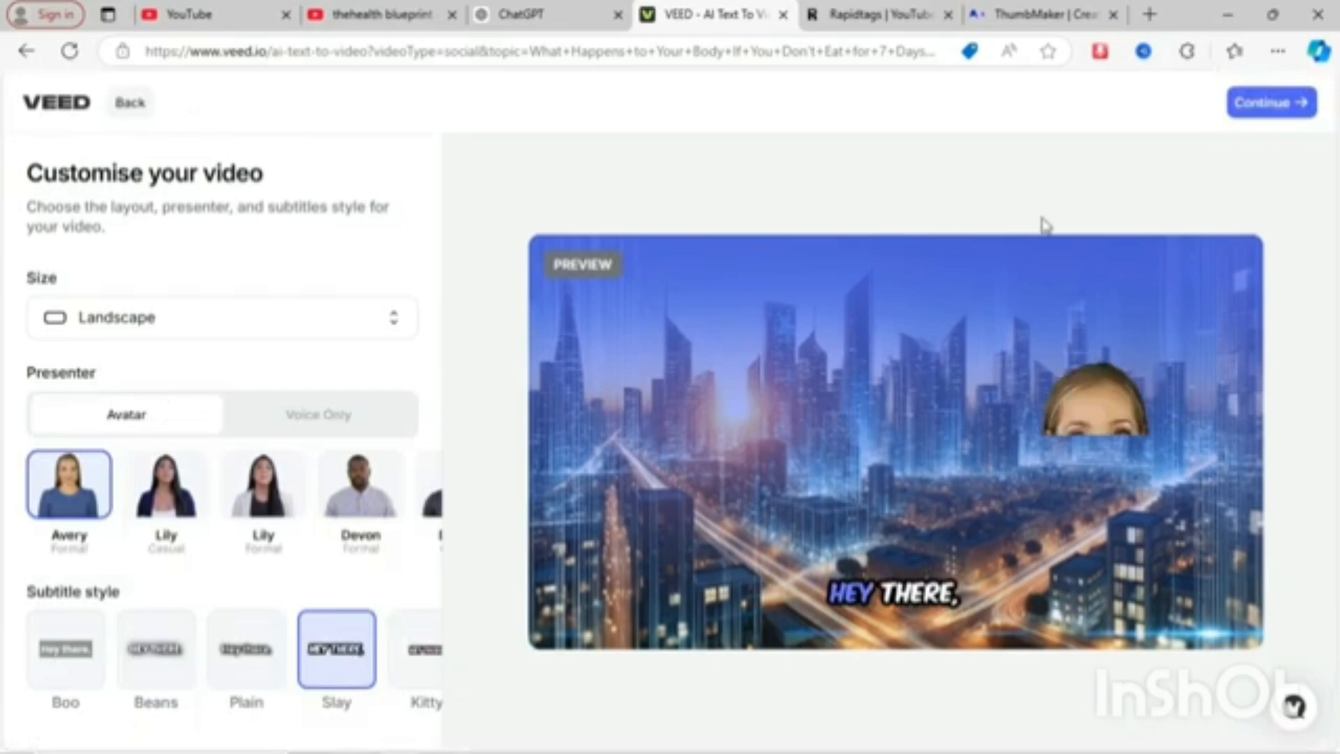
- Continue to script review and set the tone of voice to Informative and the target audience to Health enthusiasts
{"action": "left_click", "coordinate": [1261, 115]}
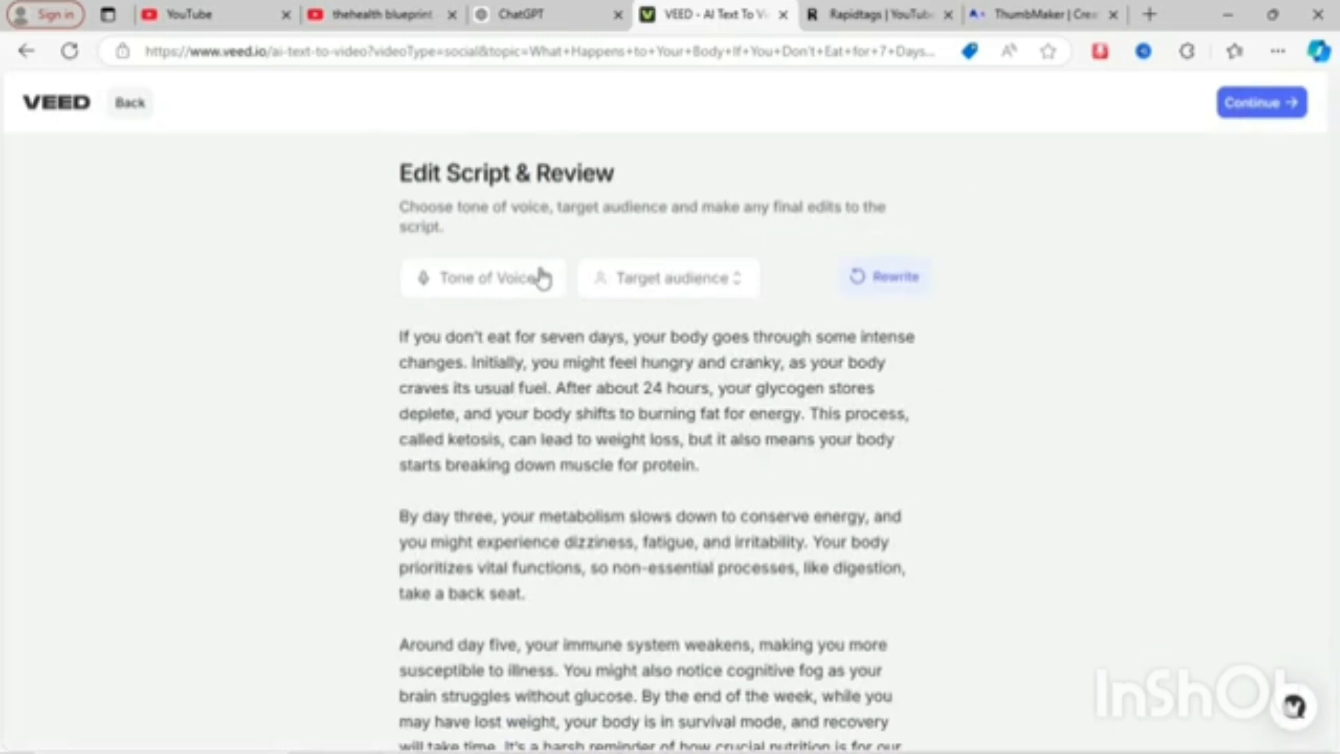
{"action": "left_click", "coordinate": [516, 281]}
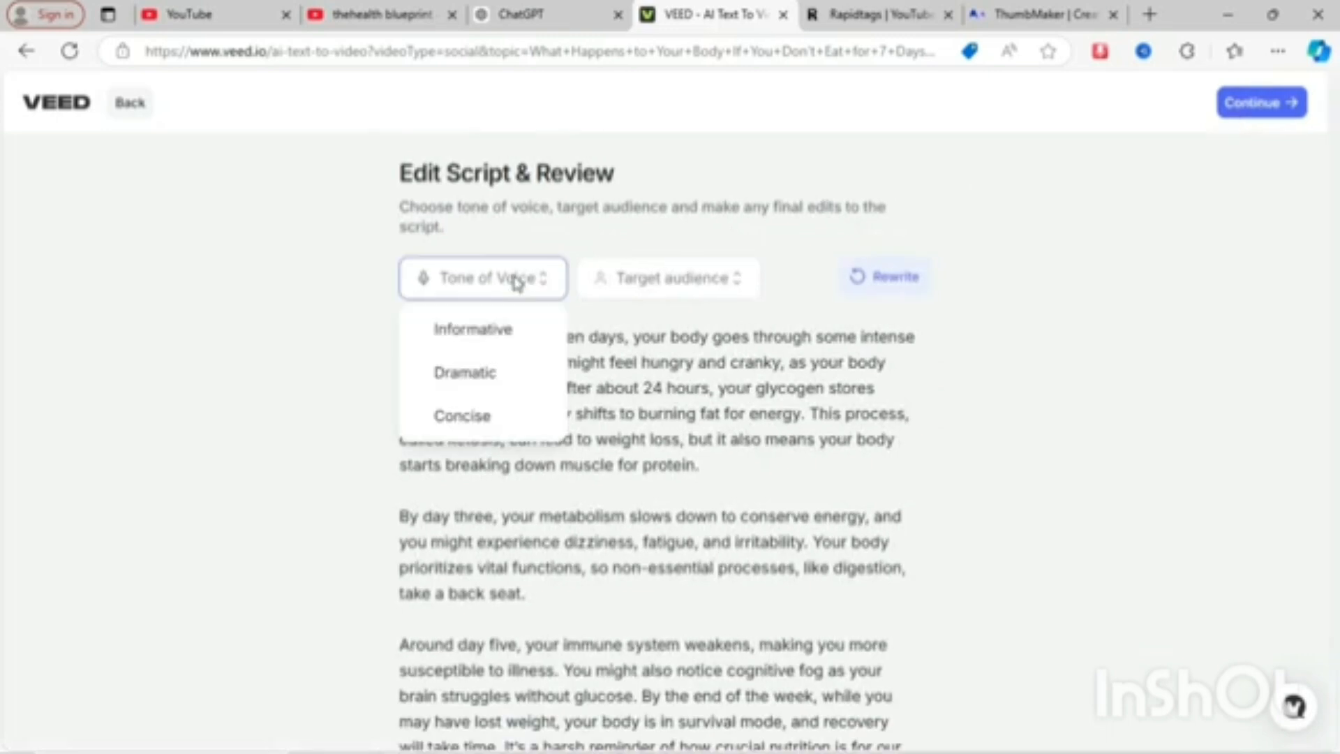
{"action": "left_click", "coordinate": [504, 333]}
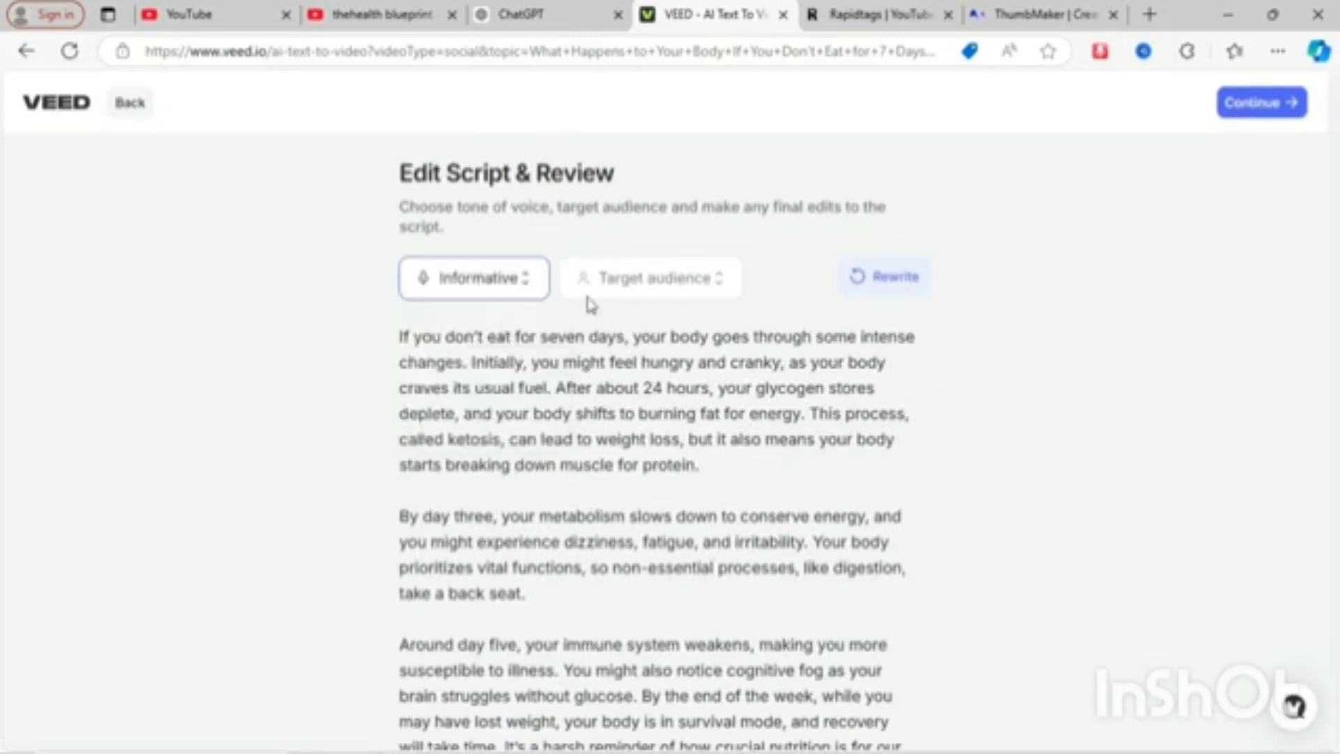
{"action": "left_click", "coordinate": [658, 279]}
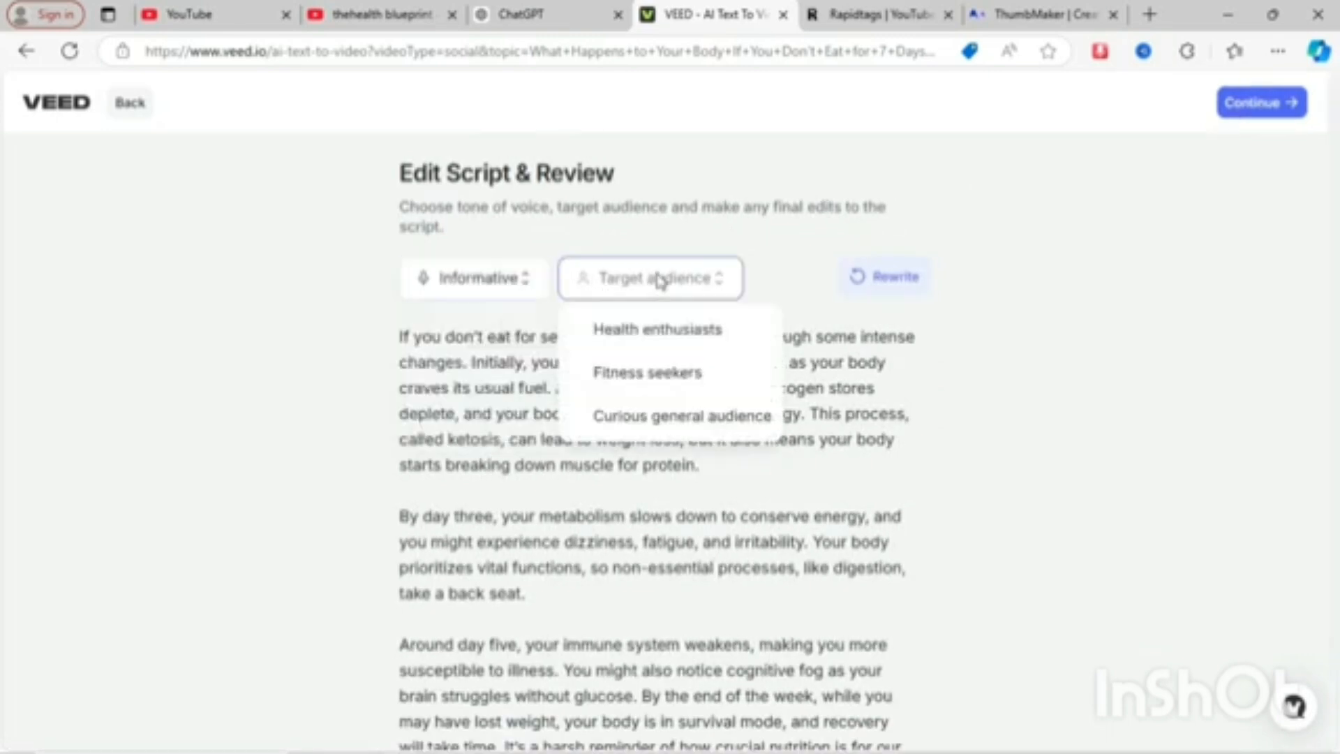
{"action": "left_click", "coordinate": [689, 335]}
- Copy the ChatGPT script from the Intro Scene down to the closing text overlay and return to VEED
{"action": "left_click", "coordinate": [520, 14]}
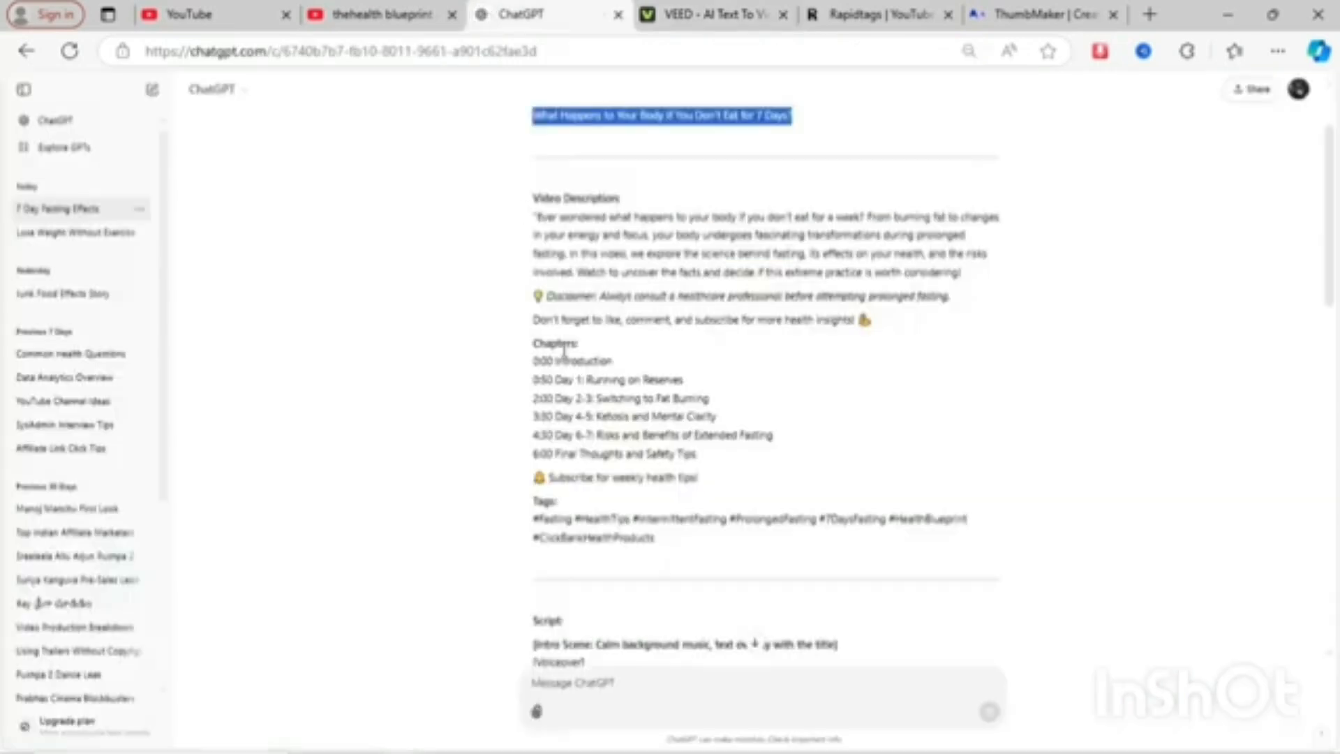
{"action": "scroll", "coordinate": [523, 290], "scroll_direction": "down", "scroll_amount": 6}
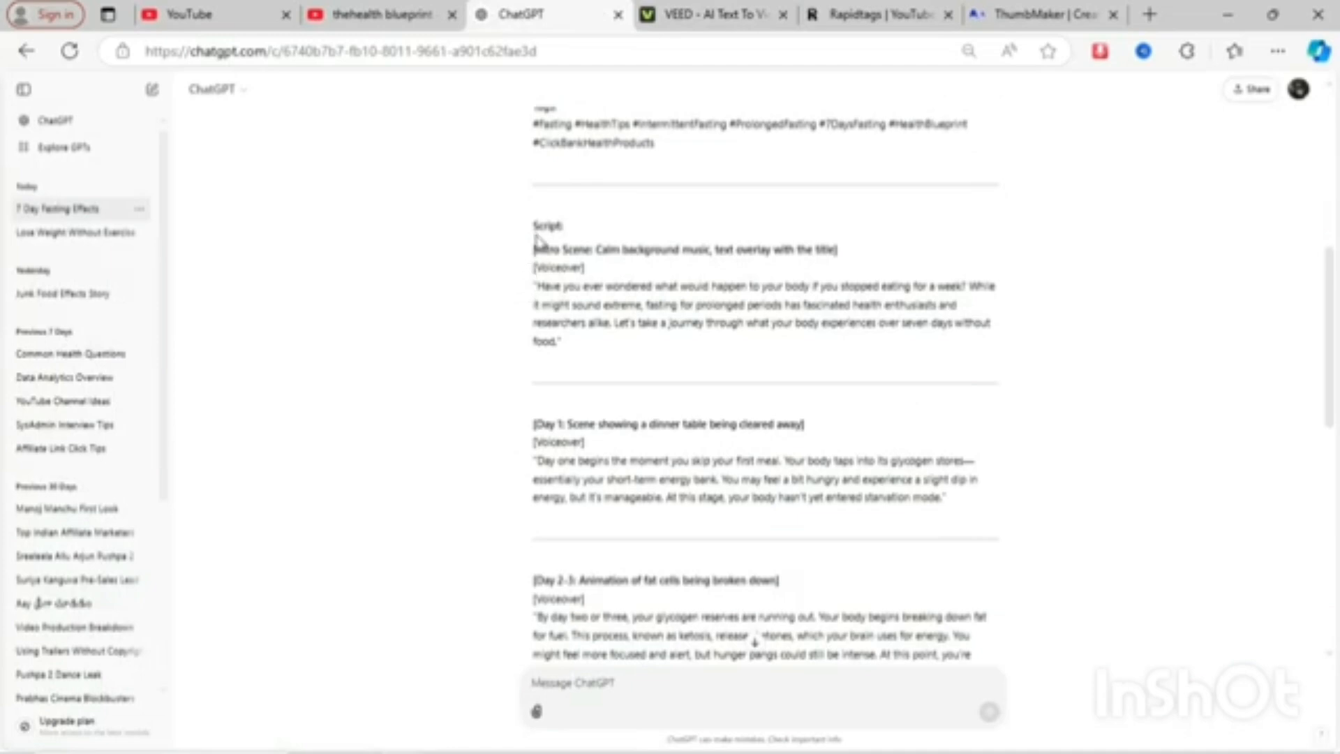
{"action": "double_click", "coordinate": [535, 249]}
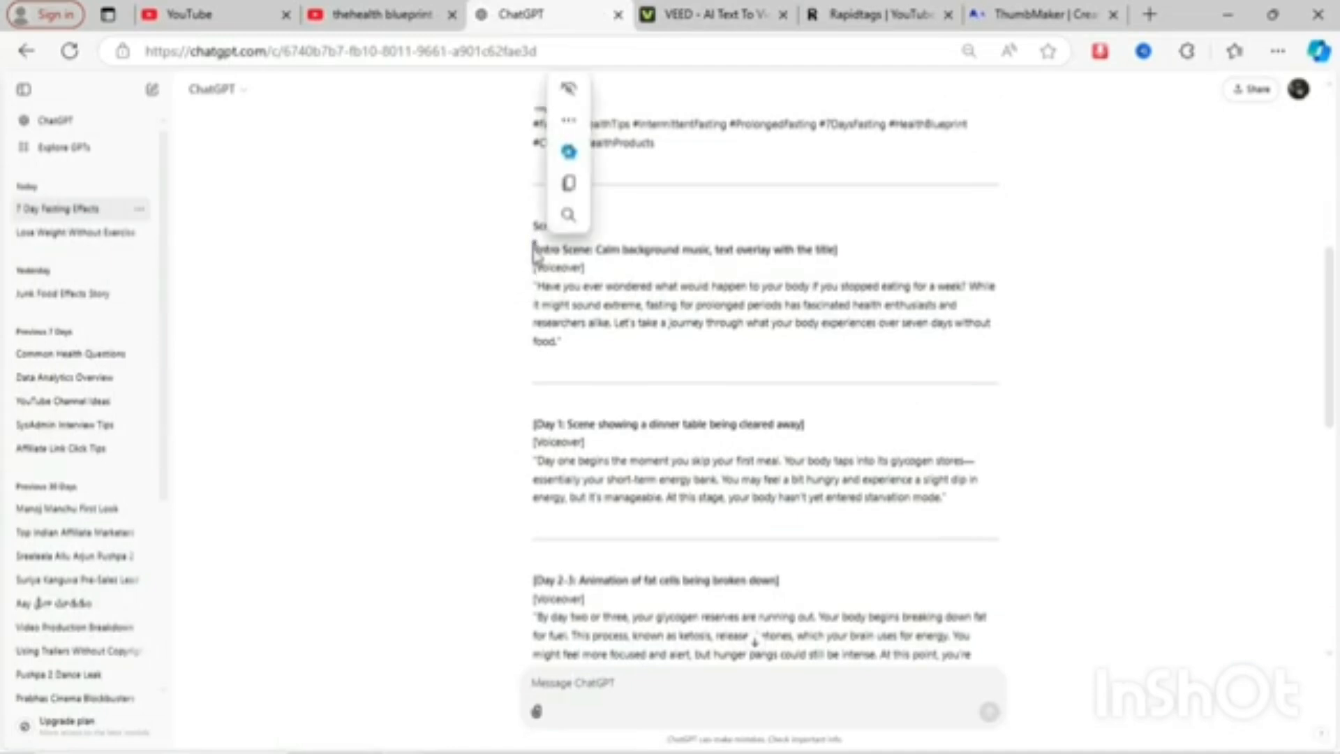
{"action": "mouse_move", "coordinate": [536, 249]}
{"action": "left_mouse_down"}
{"action": "mouse_move", "coordinate": [838, 265]}
{"action": "mouse_move", "coordinate": [566, 345]}
{"action": "mouse_move", "coordinate": [535, 247]}
{"action": "left_mouse_up"}
{"action": "key", "text": "shift+Down"}
{"action": "key", "text": "shift+Down"}
{"action": "key", "text": "shift+Down"}
{"action": "key", "text": "shift+Down"}
{"action": "key", "text": "shift+Down"}
{"action": "key", "text": "shift+Down"}
{"action": "key", "text": "shift+Down"}
{"action": "key", "text": "shift+Down"}
{"action": "key", "text": "shift+Down"}
{"action": "key", "text": "shift+Down"}
{"action": "key", "text": "shift+Down"}
{"action": "key", "text": "shift+Down"}
{"action": "key", "text": "shift+Down"}
{"action": "key", "text": "shift+Down"}
{"action": "key", "text": "shift+Down"}
{"action": "key", "text": "shift+Down"}
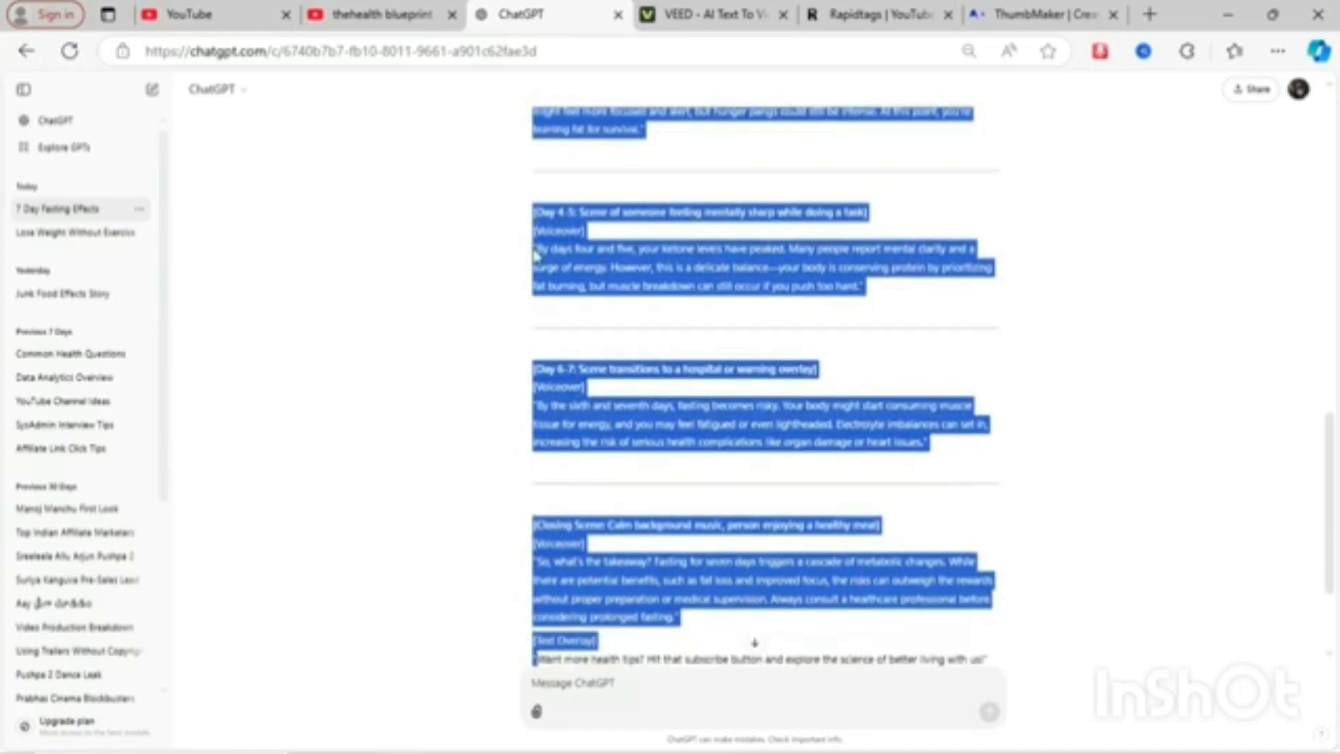
{"action": "key", "text": "shift+Up"}
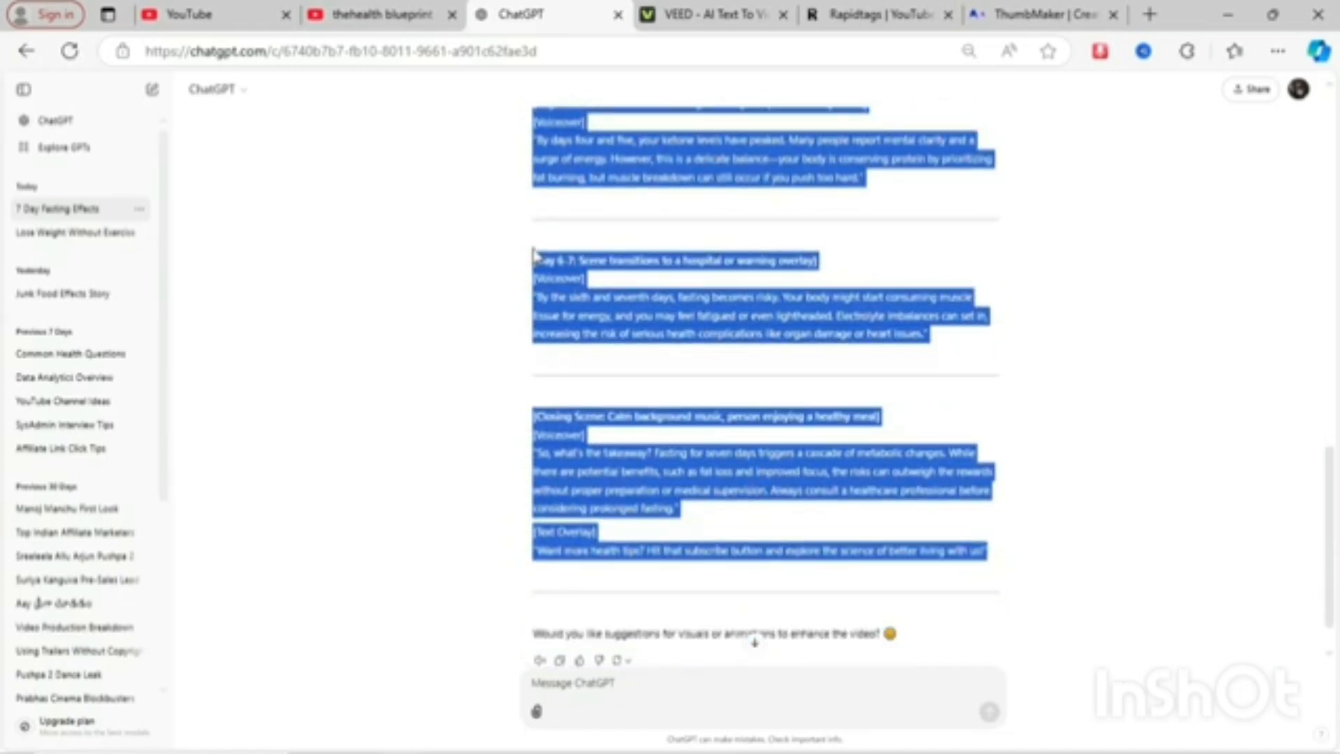
{"action": "left_click", "coordinate": [710, 9]}
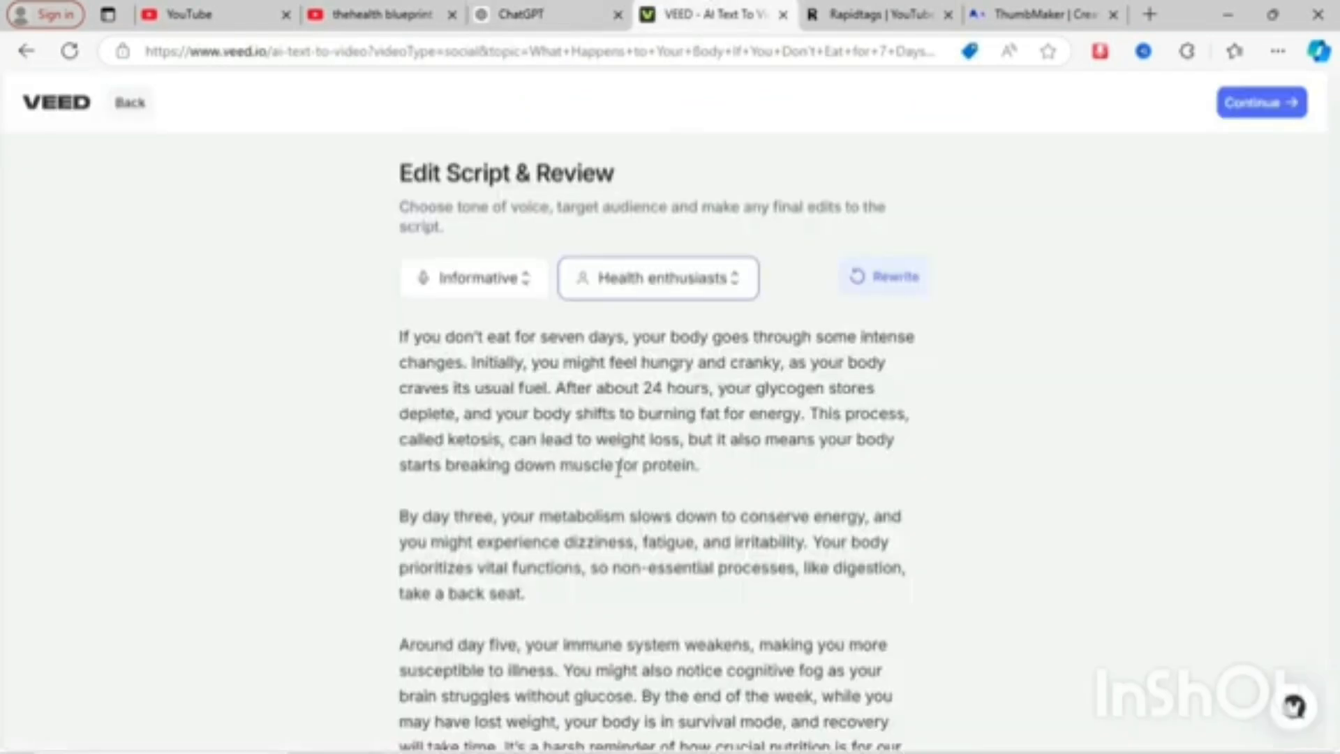
- Replace the VEED script text with the pasted ChatGPT script and continue to create the video
{"action": "scroll", "coordinate": [619, 469], "scroll_direction": "down", "scroll_amount": 1}
{"action": "left_click", "coordinate": [512, 708]}
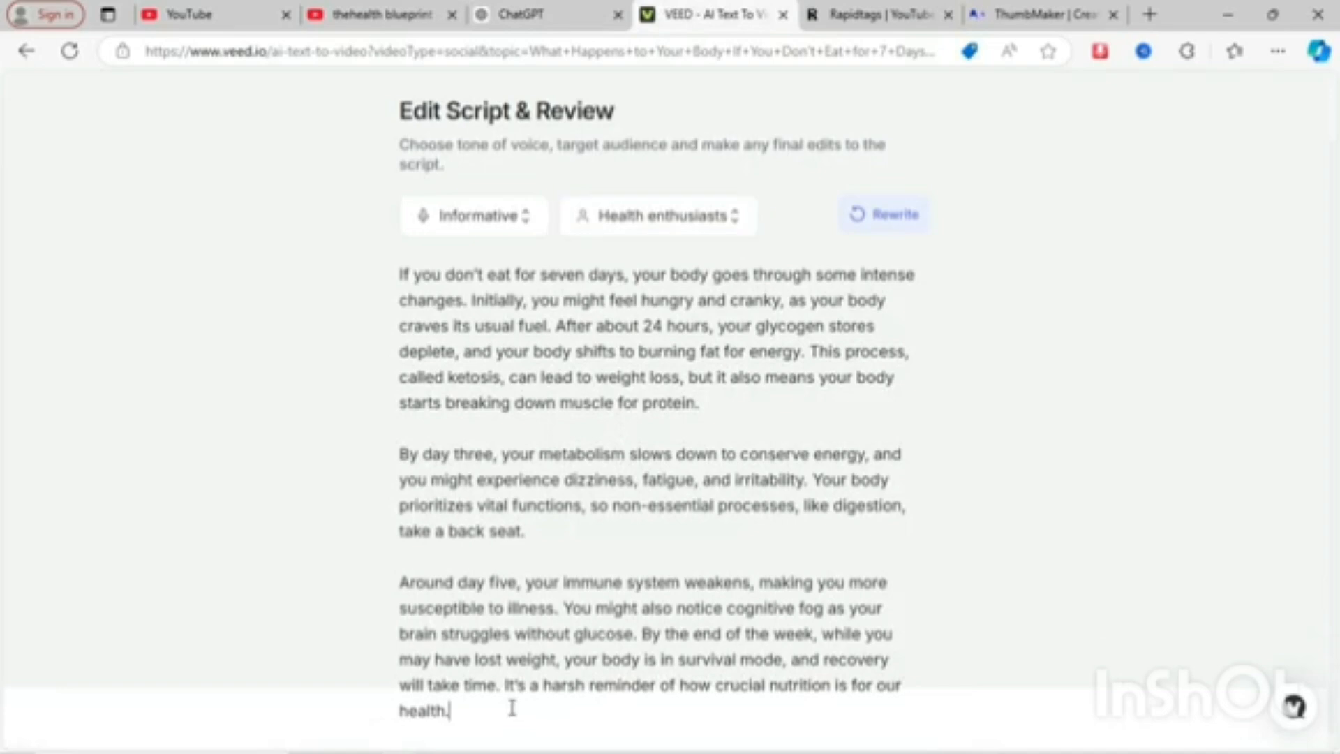
{"action": "key", "text": "shift+Up"}
{"action": "key", "text": "shift+Up"}
{"action": "key", "text": "shift+Up"}
{"action": "key", "text": "shift+Up"}
{"action": "key", "text": "shift+Up"}
{"action": "key", "text": "shift+Up"}
{"action": "key", "text": "shift+Up"}
{"action": "key", "text": "shift+Up"}
{"action": "key", "text": "shift+Up"}
{"action": "key", "text": "shift+Up"}
{"action": "key", "text": "shift+Up"}
{"action": "key", "text": "shift+Up"}
{"action": "key", "text": "shift+Up"}
{"action": "key", "text": "shift+Up"}
{"action": "key", "text": "shift+Up"}
{"action": "key", "text": "shift+Up"}
{"action": "key", "text": "shift+Up"}
{"action": "key", "text": "shift+Up"}
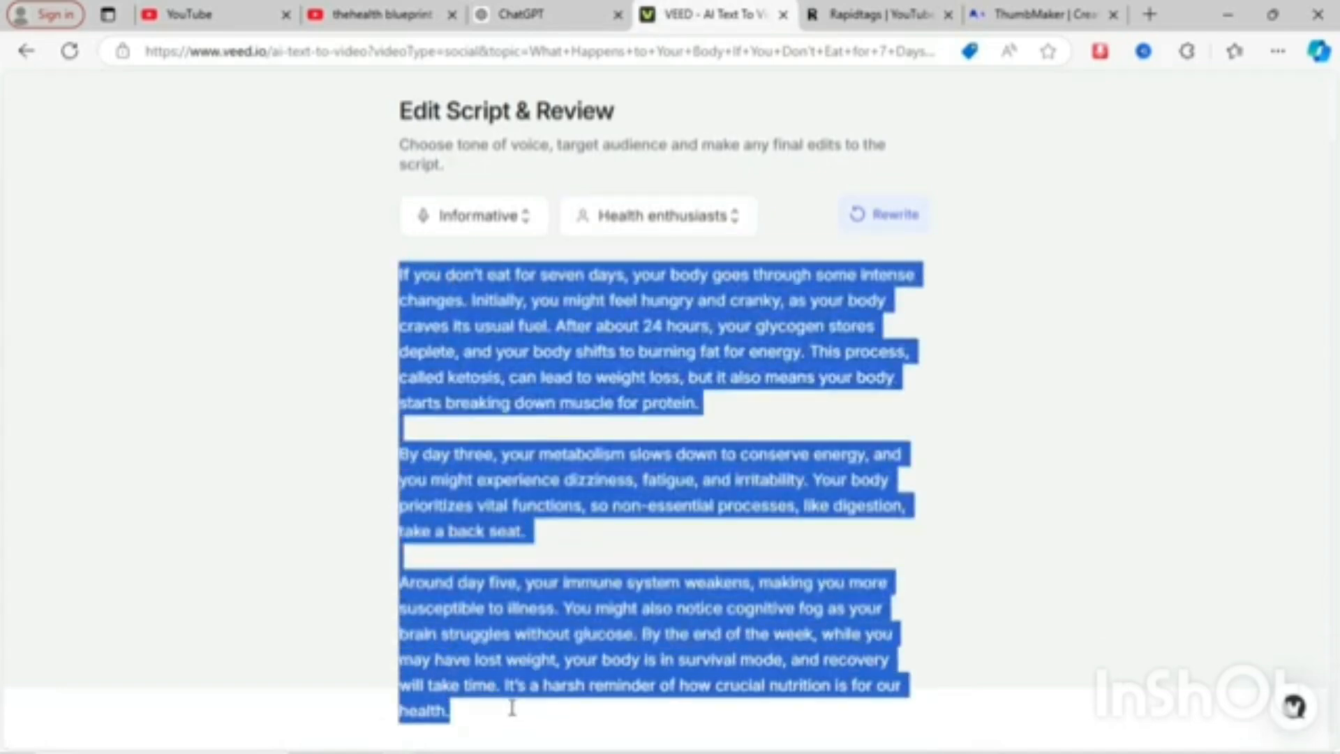
{"action": "key", "text": "ctrl+v"}
{"action": "scroll", "coordinate": [886, 432], "scroll_direction": "up", "scroll_amount": 10}
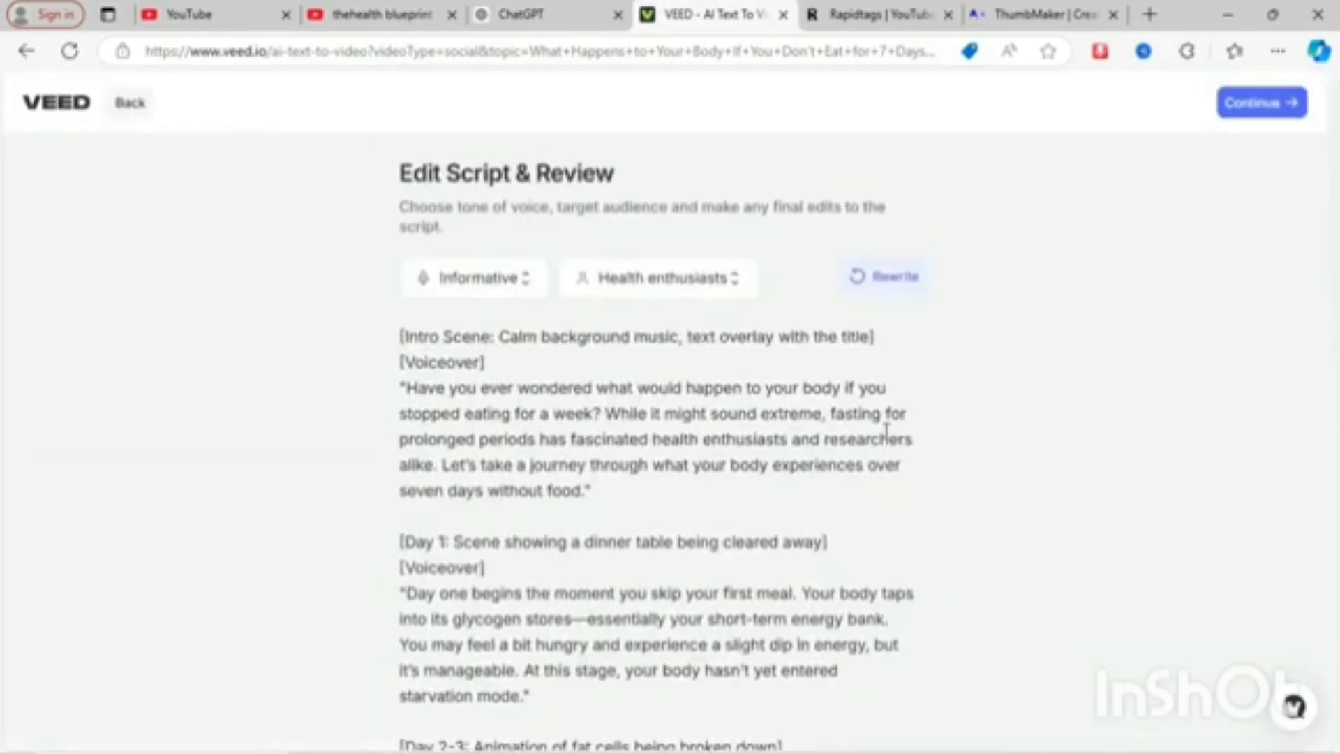
{"action": "left_click", "coordinate": [1281, 106]}
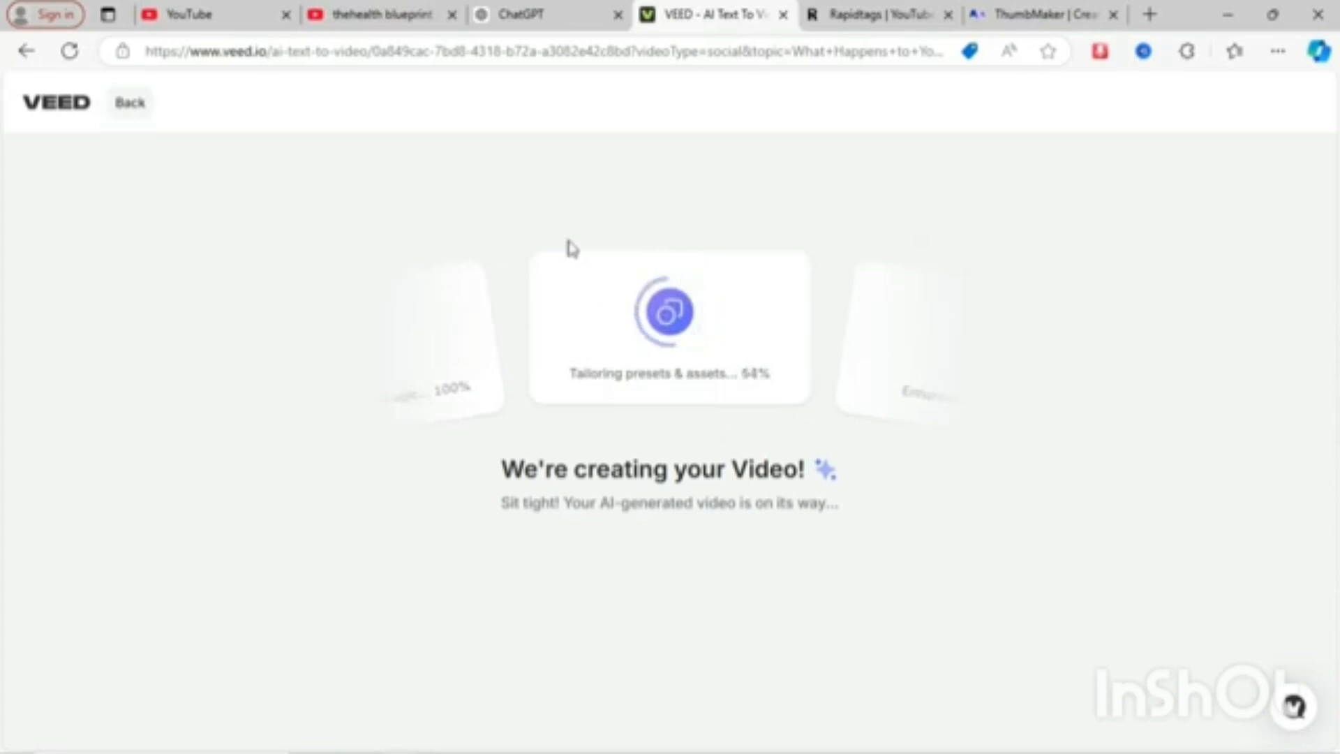
- Open the YouTube channel's About details and look through the channel information
{"action": "left_click", "coordinate": [370, 15]}
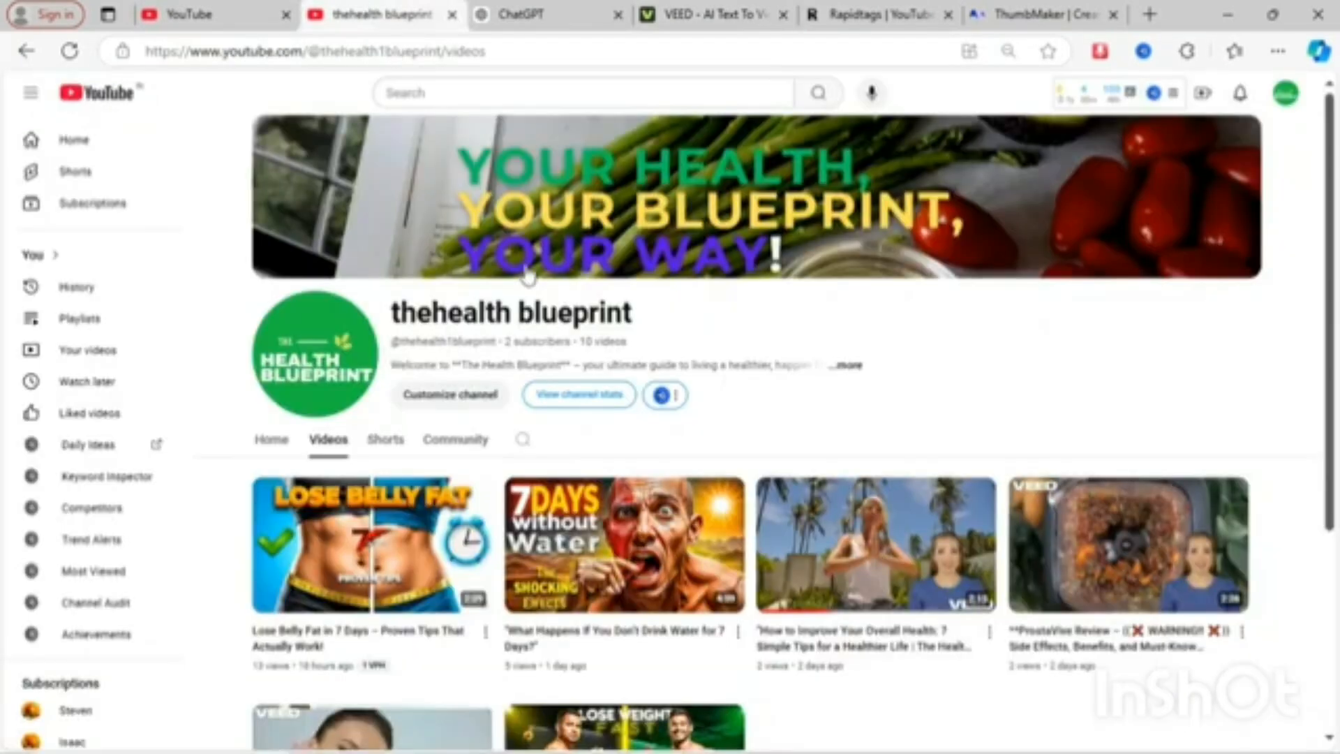
{"action": "left_click", "coordinate": [848, 365]}
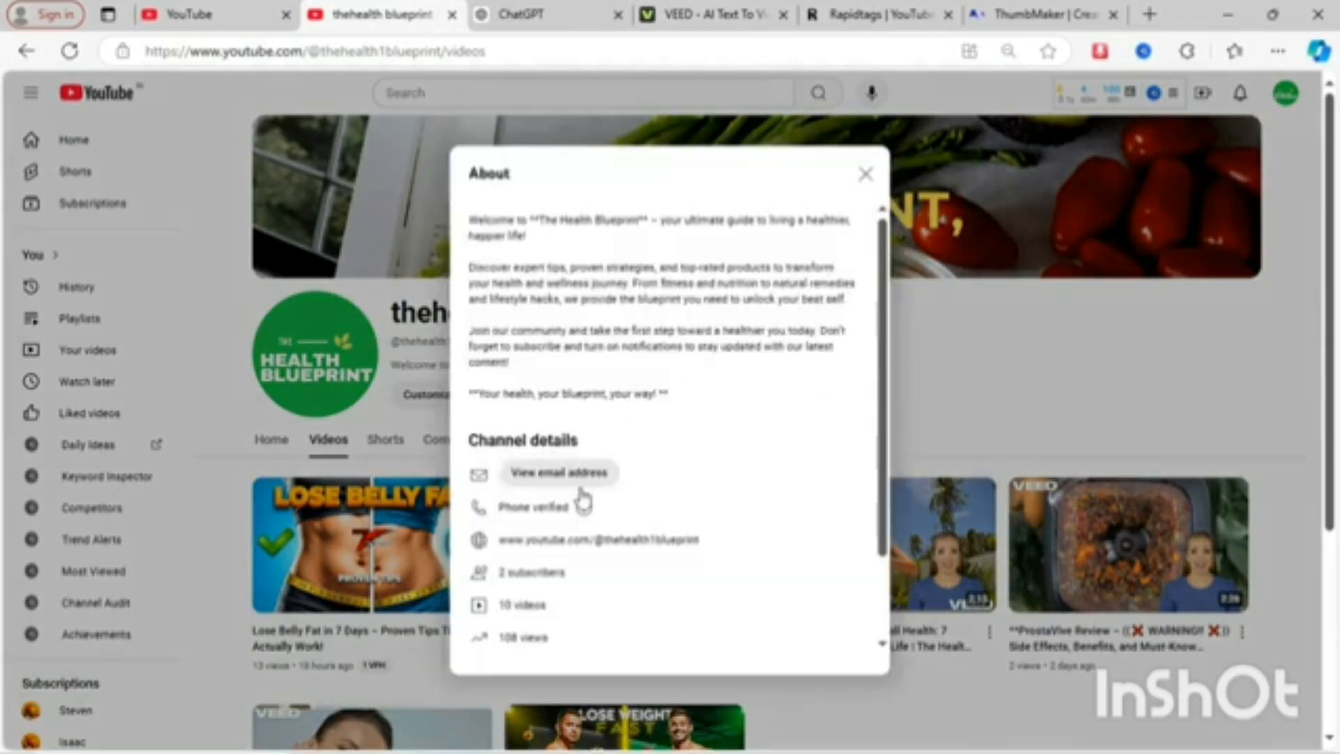
{"action": "scroll", "coordinate": [582, 500], "scroll_direction": "down", "scroll_amount": 2}
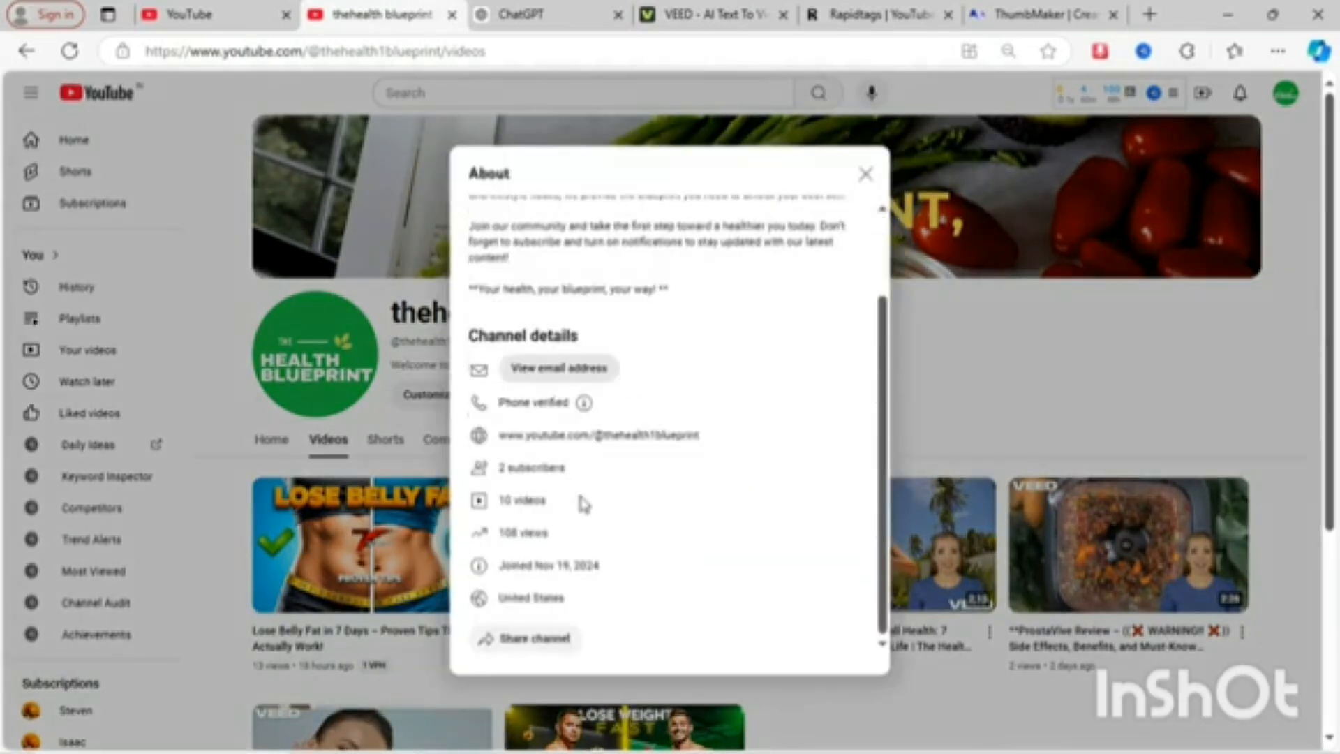
{"action": "double_click", "coordinate": [551, 570]}
{"action": "left_click", "coordinate": [596, 581]}
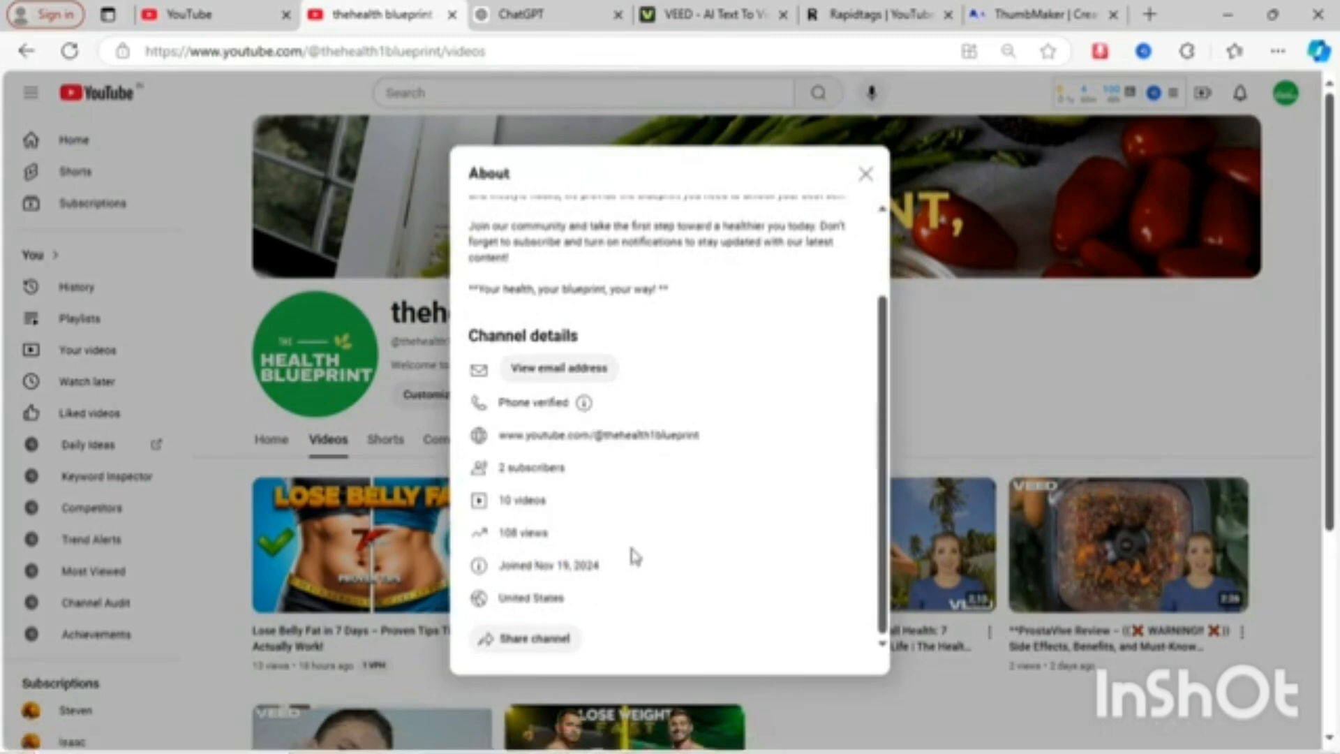
{"action": "double_click", "coordinate": [548, 598]}
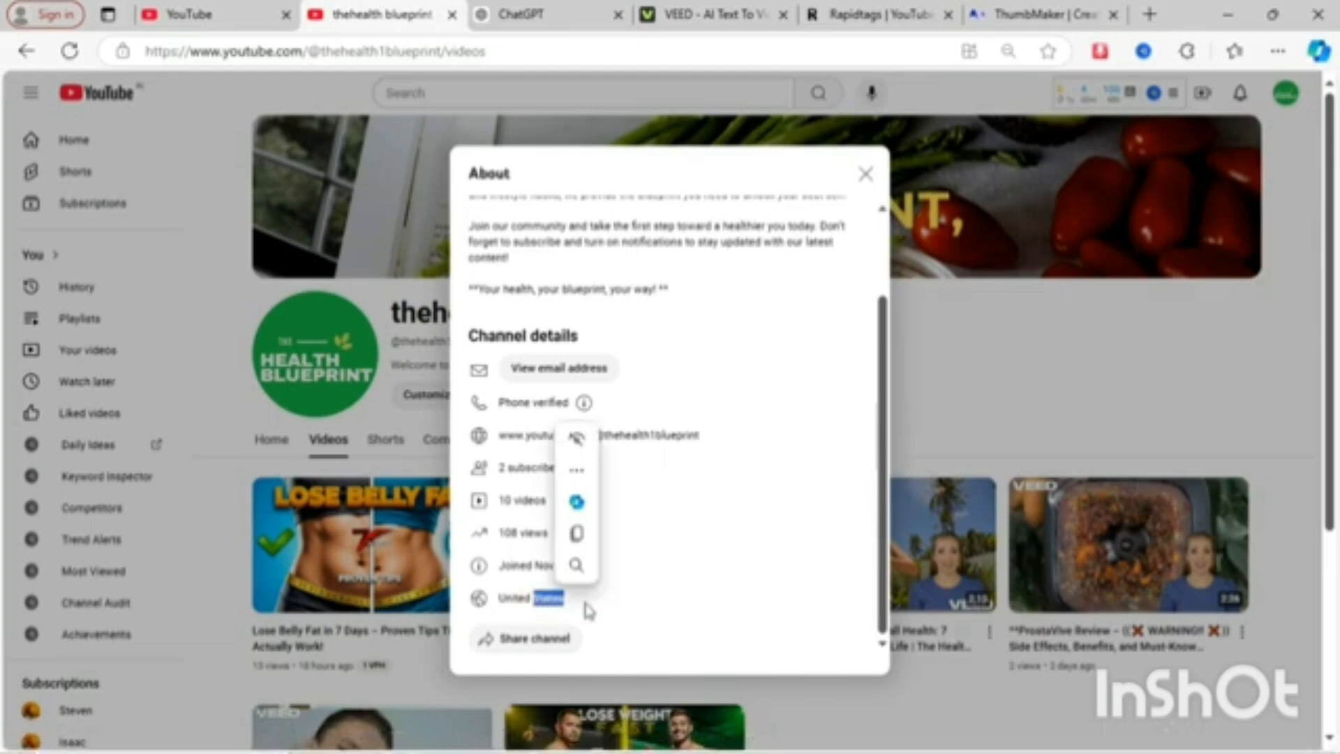
{"action": "scroll", "coordinate": [614, 544], "scroll_direction": "up", "scroll_amount": 2}
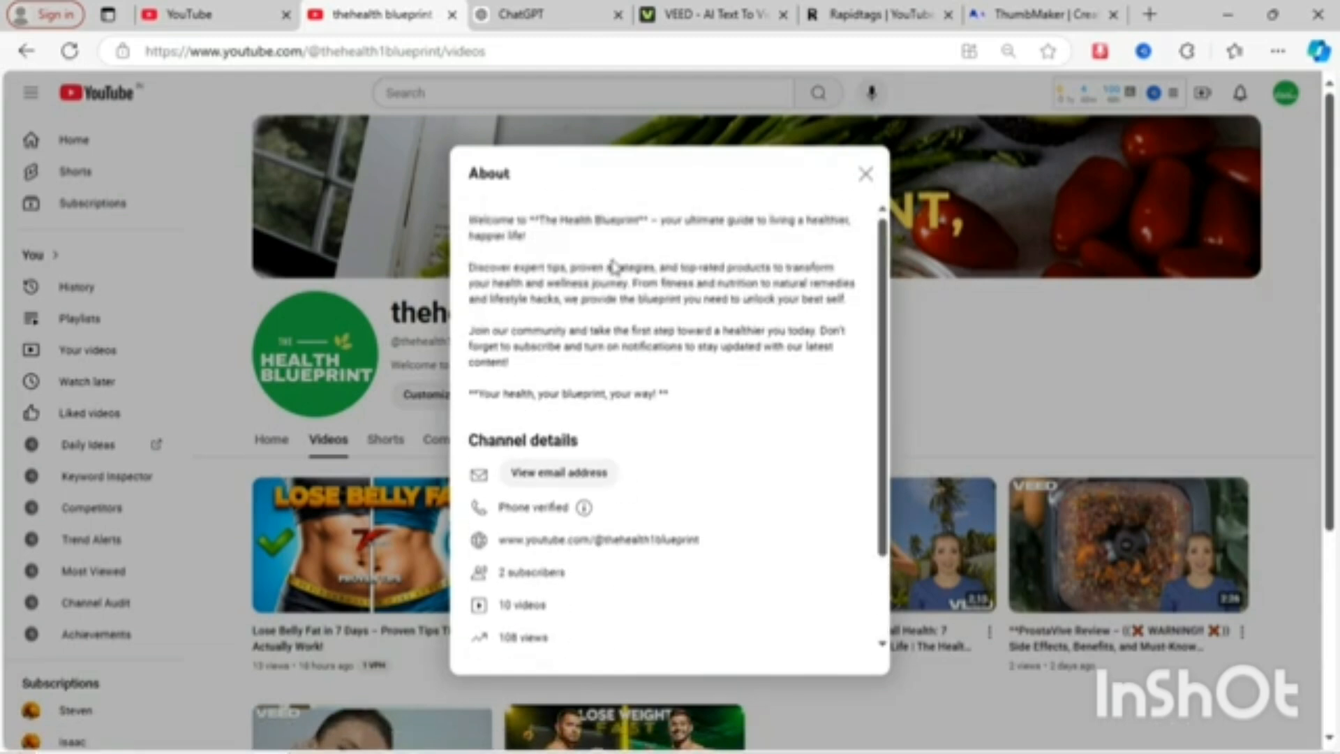
{"action": "left_click", "coordinate": [865, 175]}
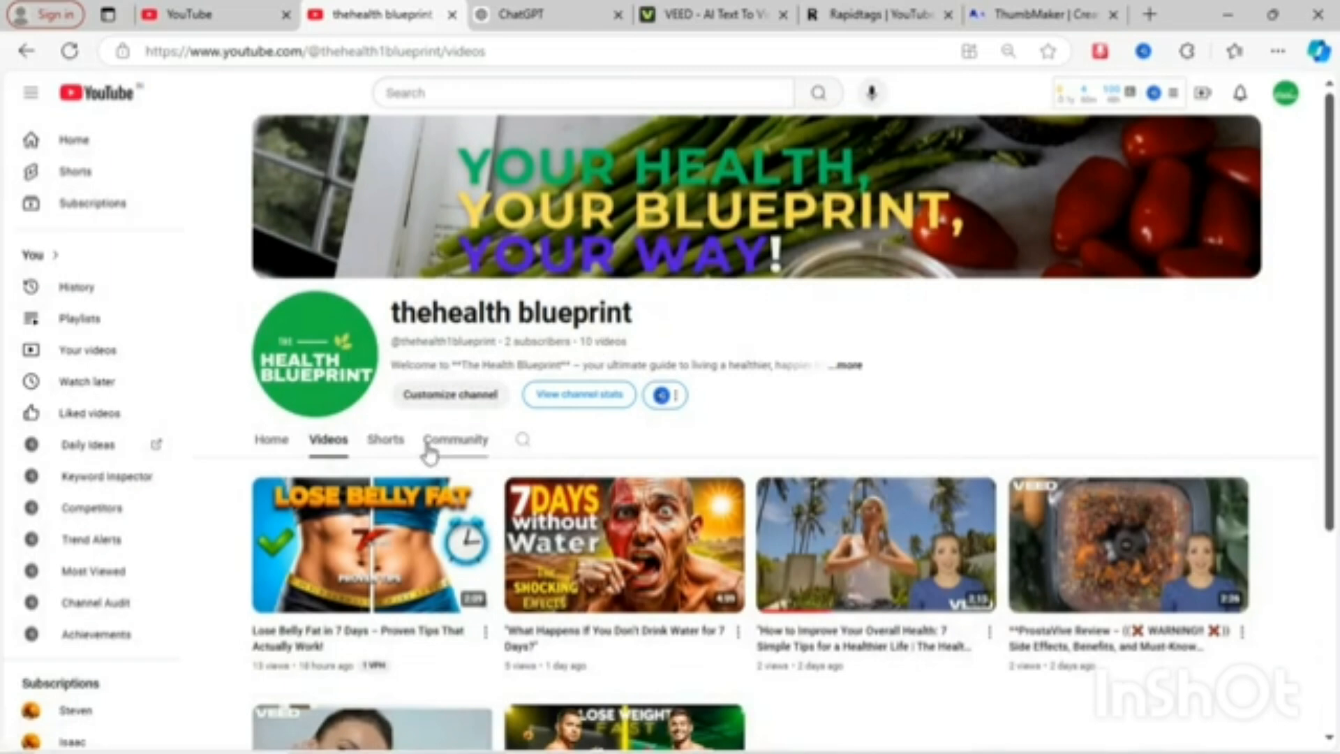
- Browse the channel's Shorts and Videos tabs to review the uploaded content
{"action": "left_click", "coordinate": [396, 448]}
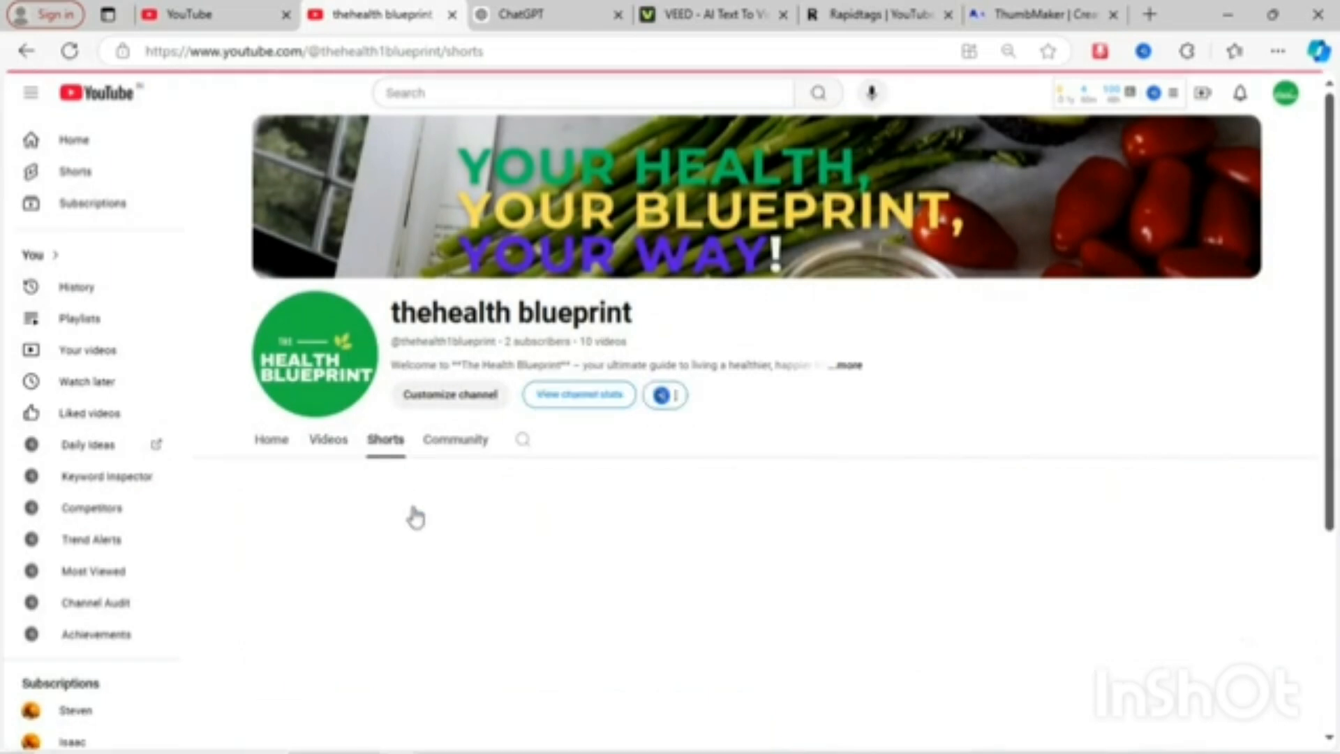
{"action": "scroll", "coordinate": [439, 583], "scroll_direction": "down", "scroll_amount": 4}
{"action": "scroll", "coordinate": [442, 588], "scroll_direction": "up", "scroll_amount": 4}
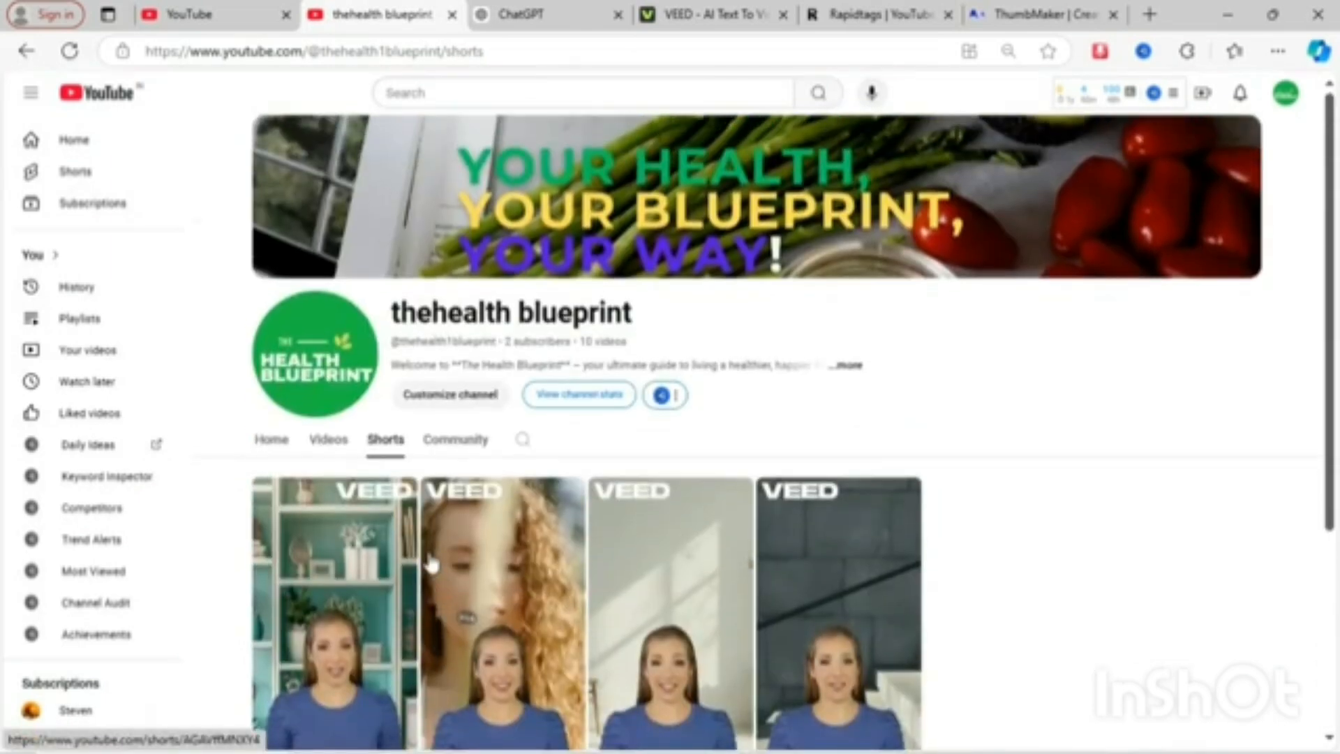
{"action": "left_click", "coordinate": [344, 448]}
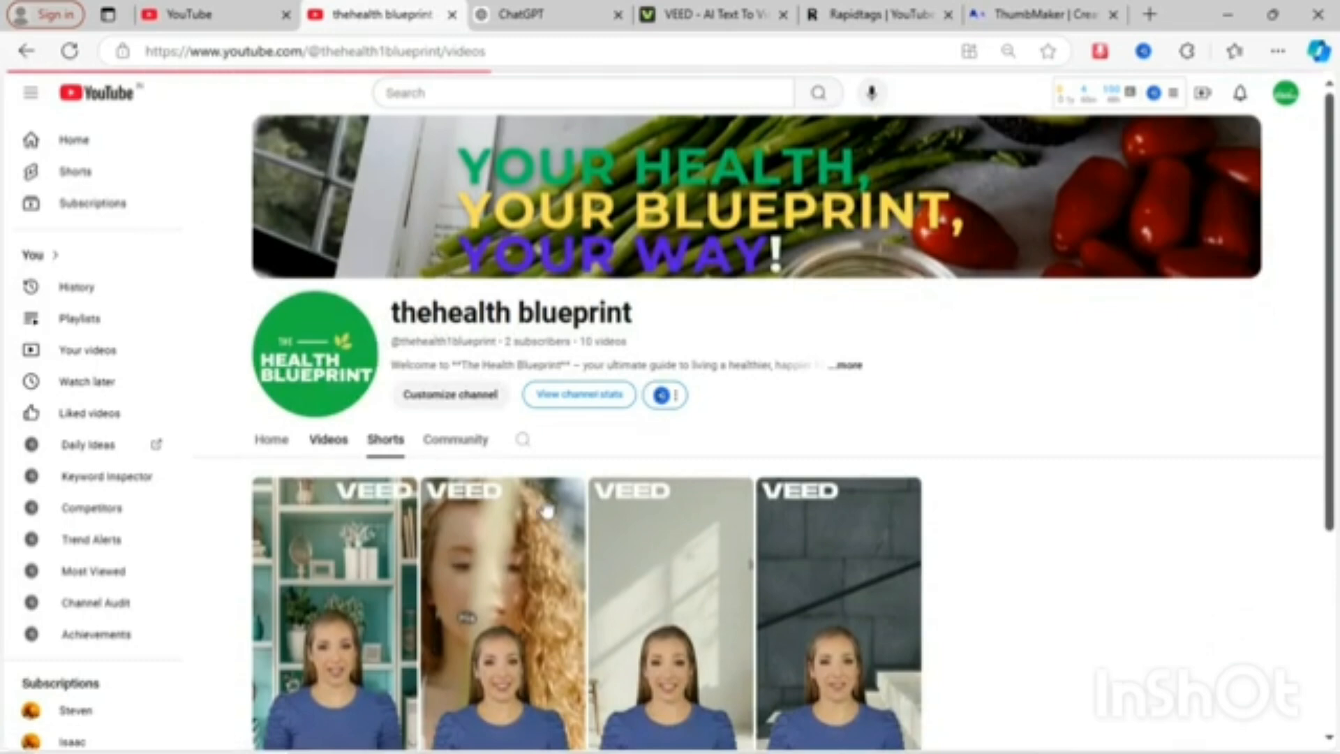
{"action": "scroll", "coordinate": [703, 580], "scroll_direction": "down", "scroll_amount": 3}
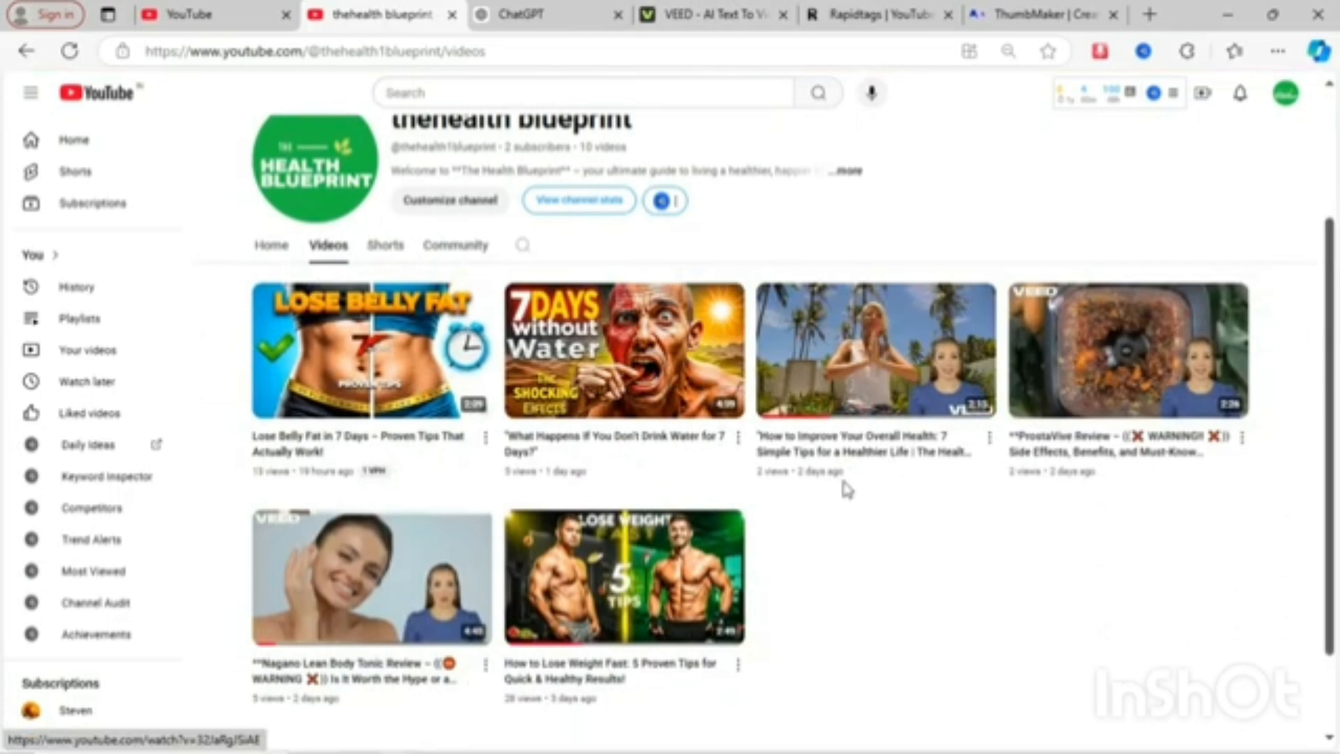
{"action": "scroll", "coordinate": [845, 483], "scroll_direction": "up", "scroll_amount": 3}
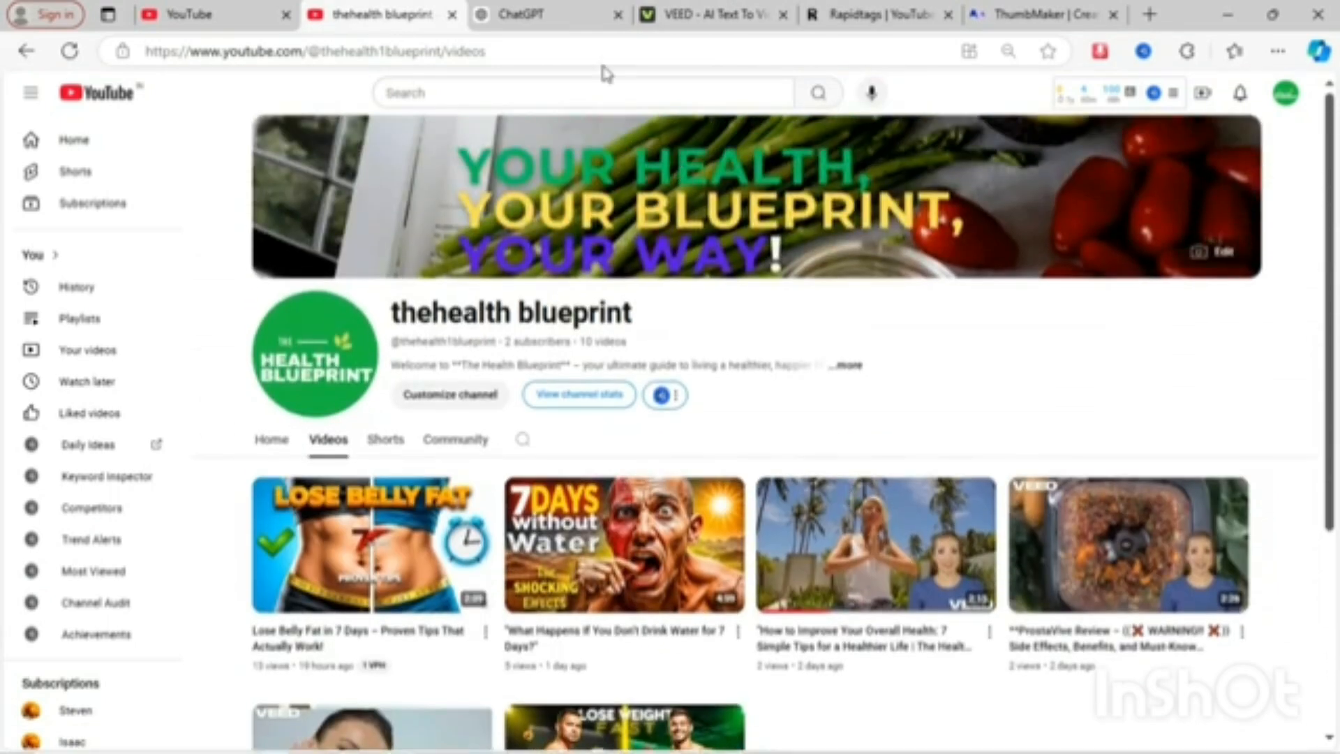
- Check the VEED video generation progress and look over the channel's videos again
{"action": "left_click", "coordinate": [705, 14]}
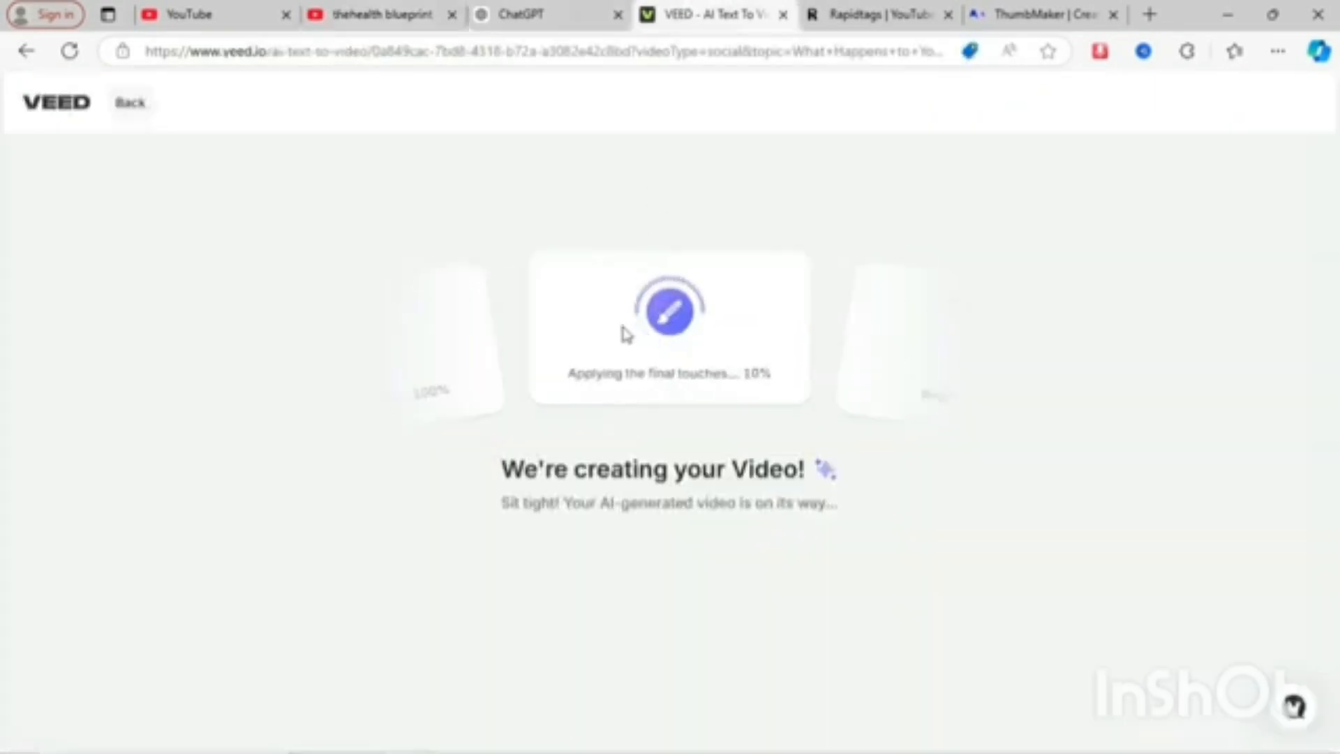
{"action": "left_click", "coordinate": [409, 21]}
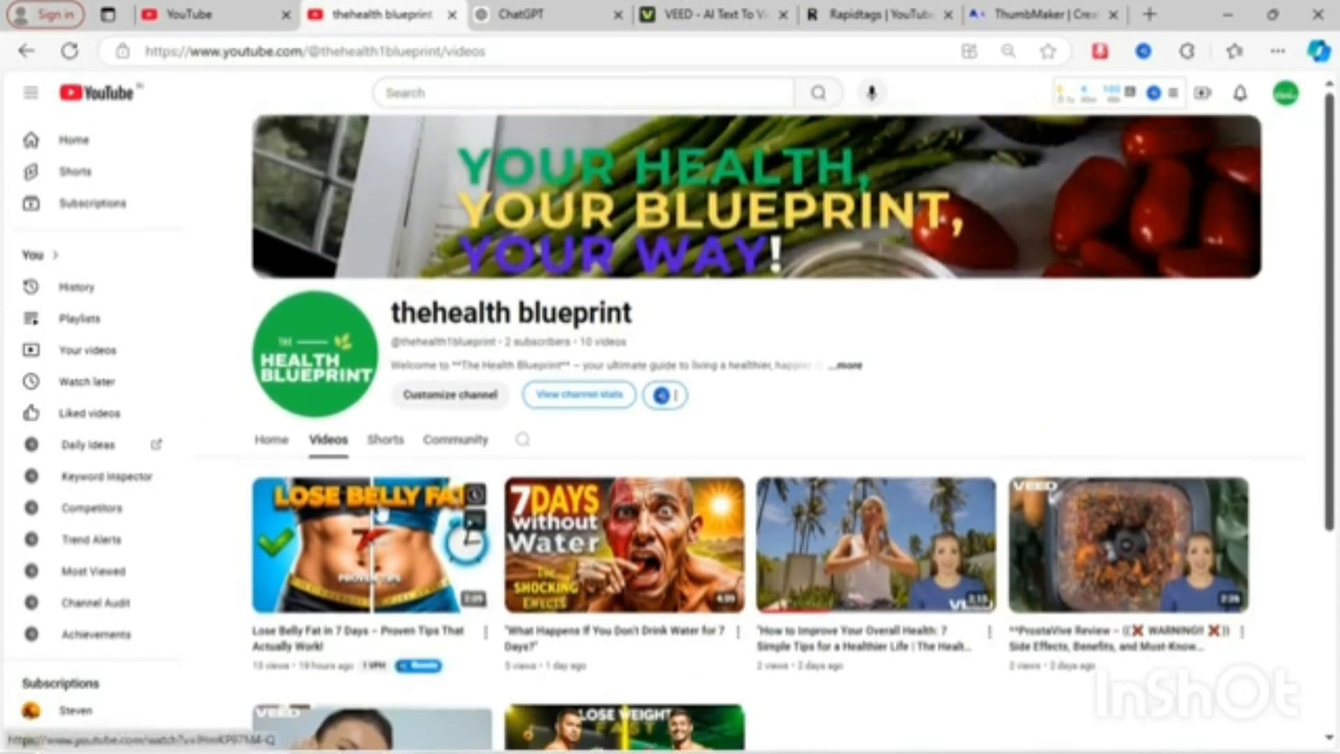
{"action": "mouse_move", "coordinate": [439, 539]}
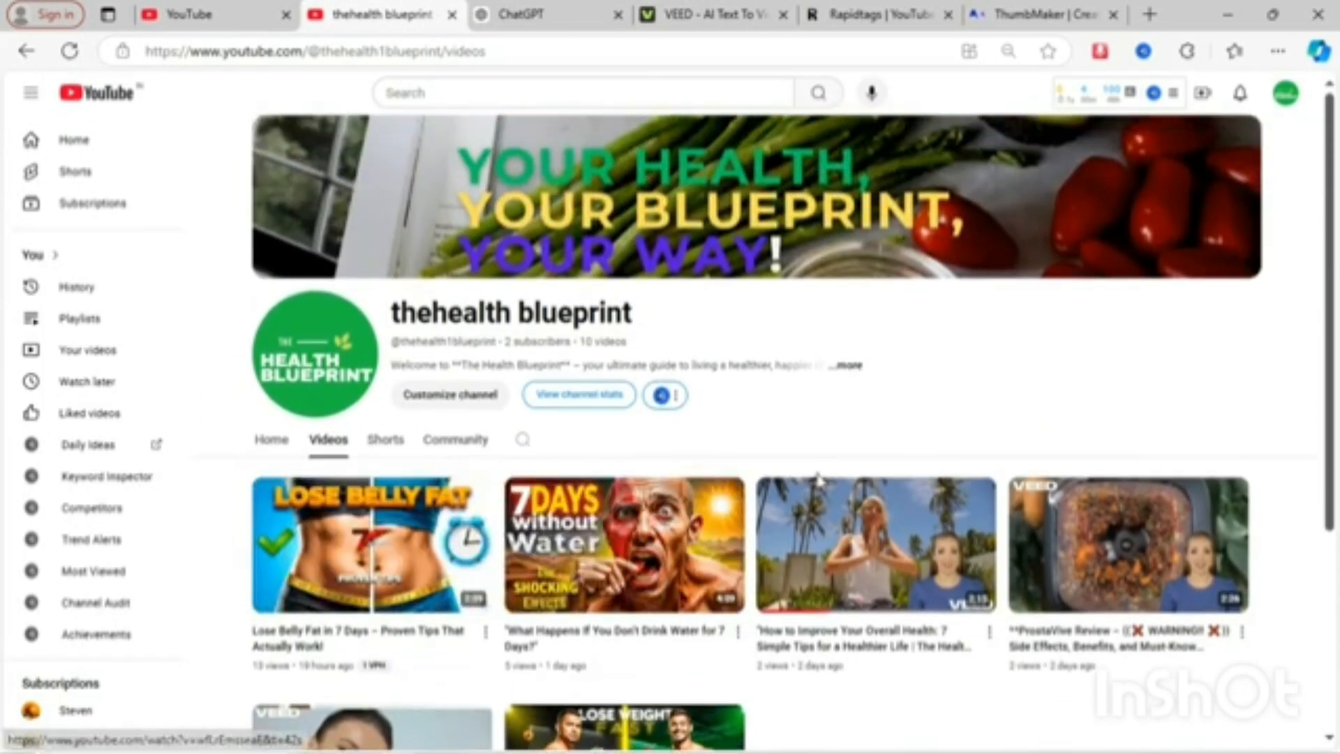
{"action": "scroll", "coordinate": [817, 479], "scroll_direction": "down", "scroll_amount": 4}
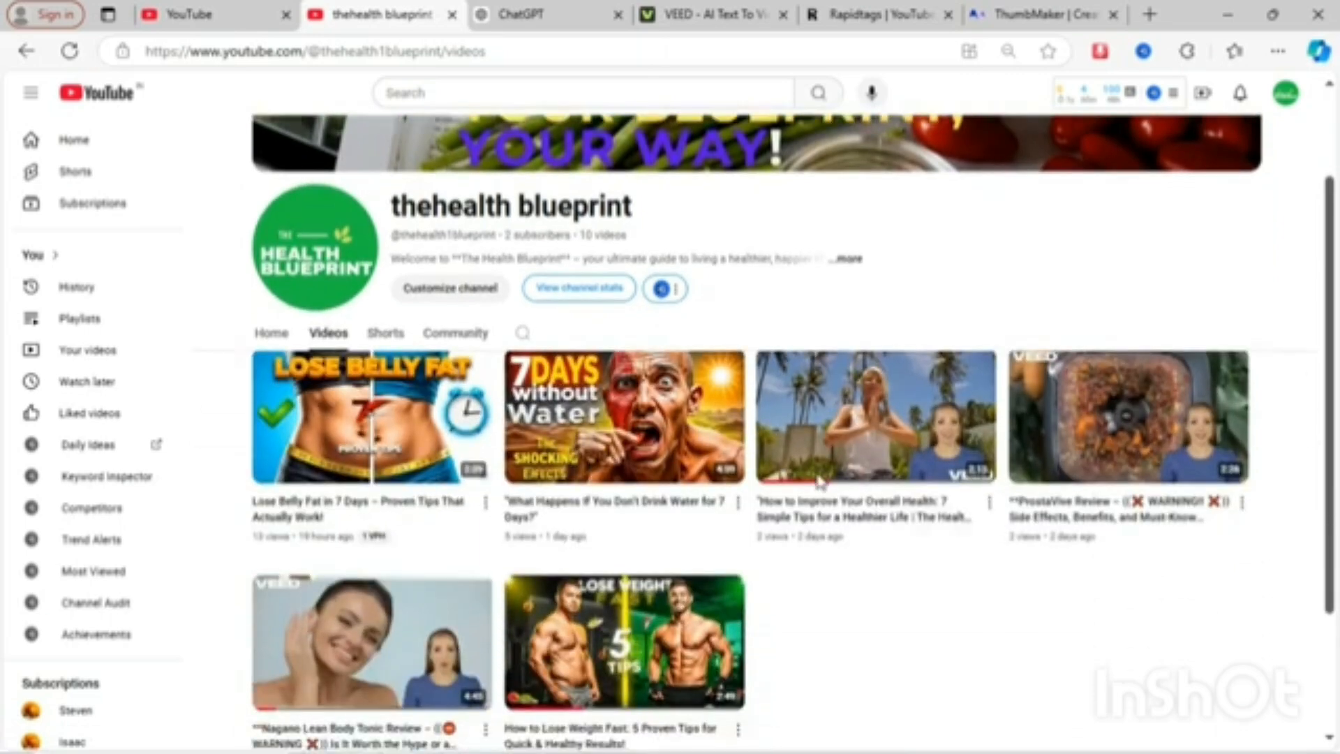
{"action": "scroll", "coordinate": [813, 464], "scroll_direction": "up", "scroll_amount": 4}
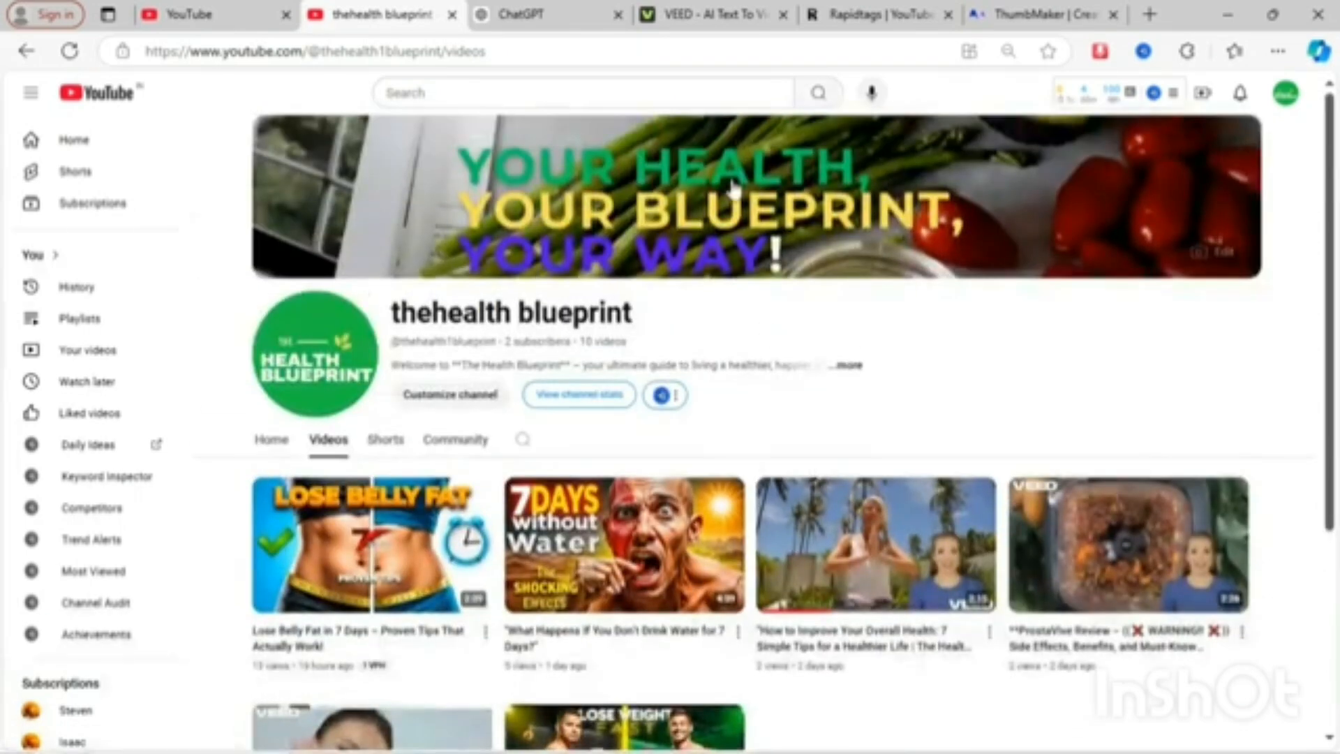
{"action": "left_click", "coordinate": [731, 9]}
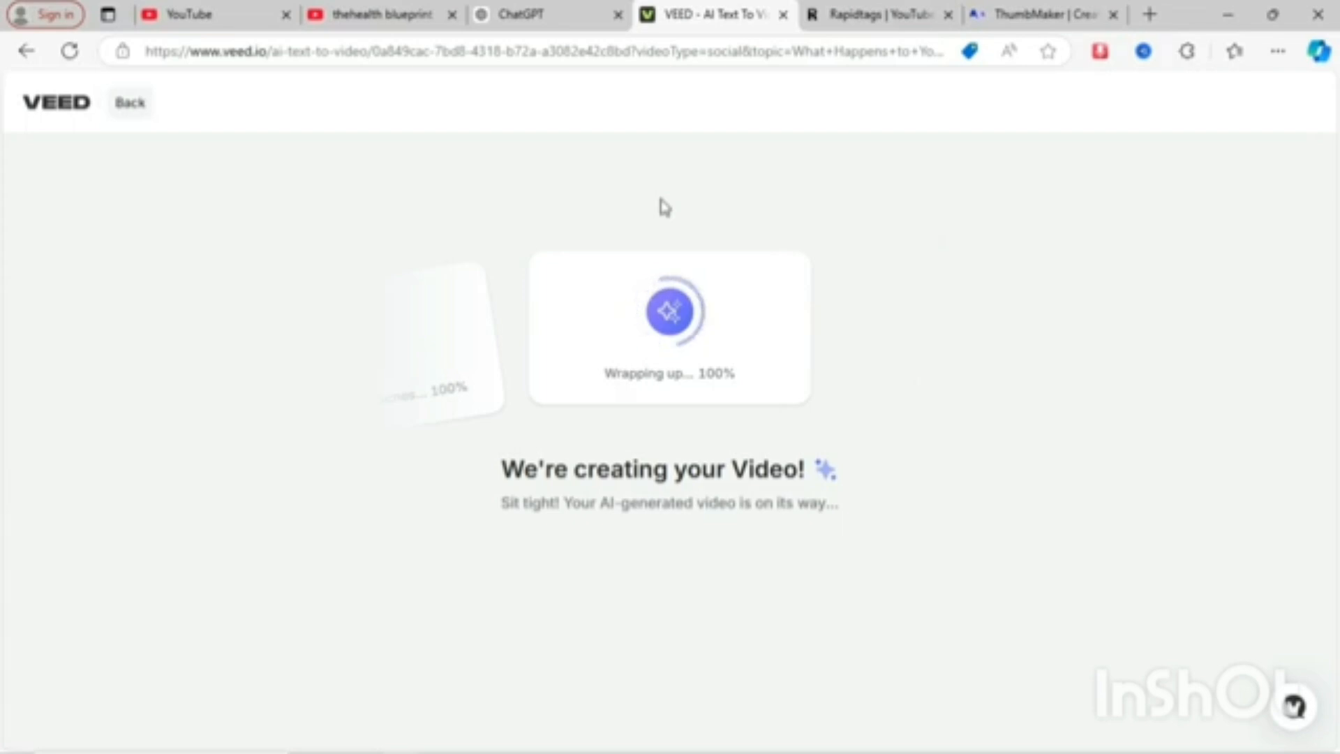
- Ask ChatGPT in the same chat for text to video making AI tools
{"action": "left_click", "coordinate": [571, 7]}
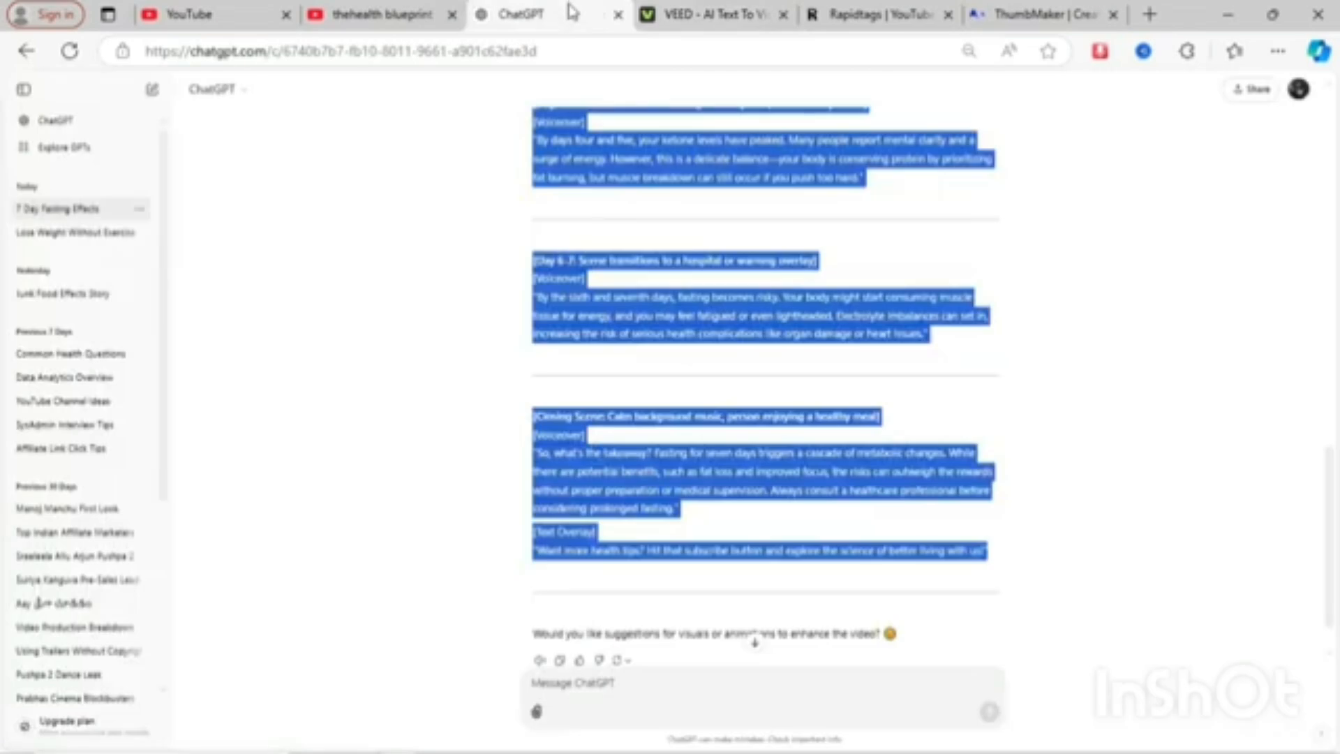
{"action": "left_click", "coordinate": [560, 694]}
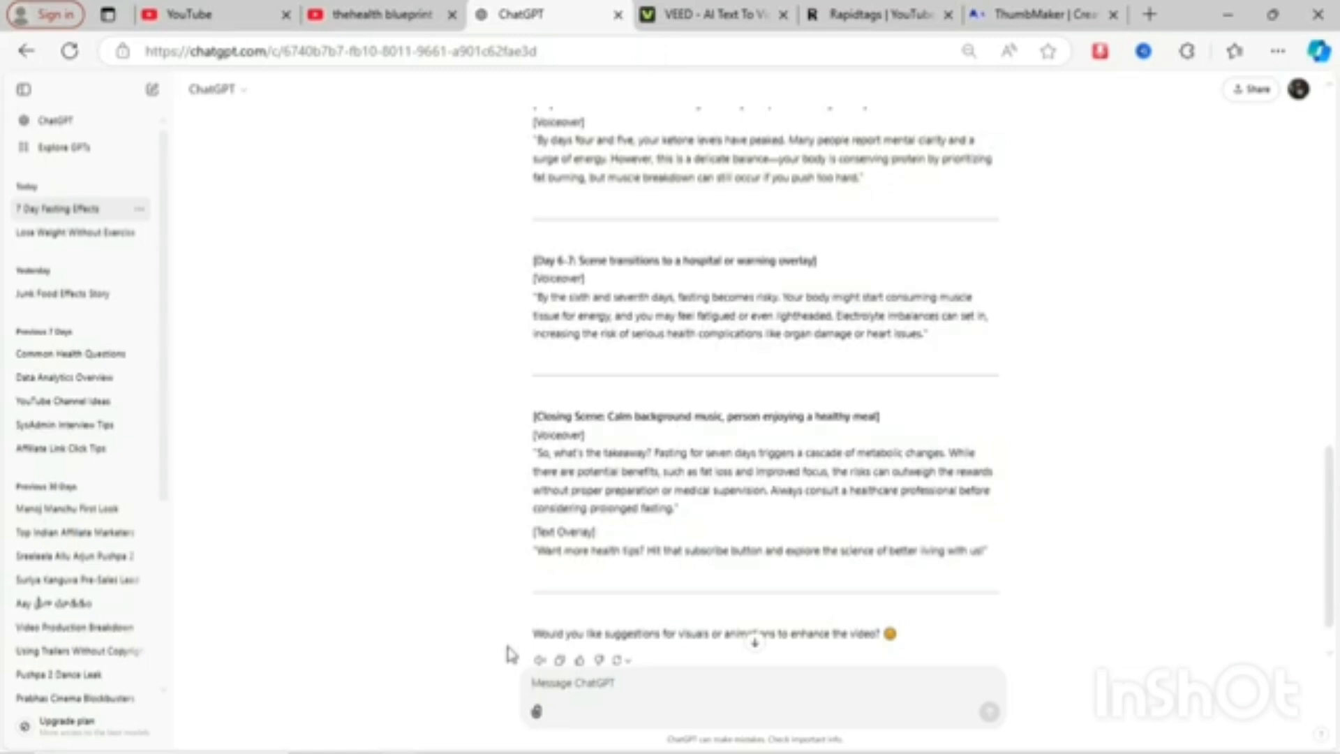
{"action": "type", "text": "t"}
{"action": "key", "text": "BackSpace"}
{"action": "type", "text": "text to video making ai tools"}
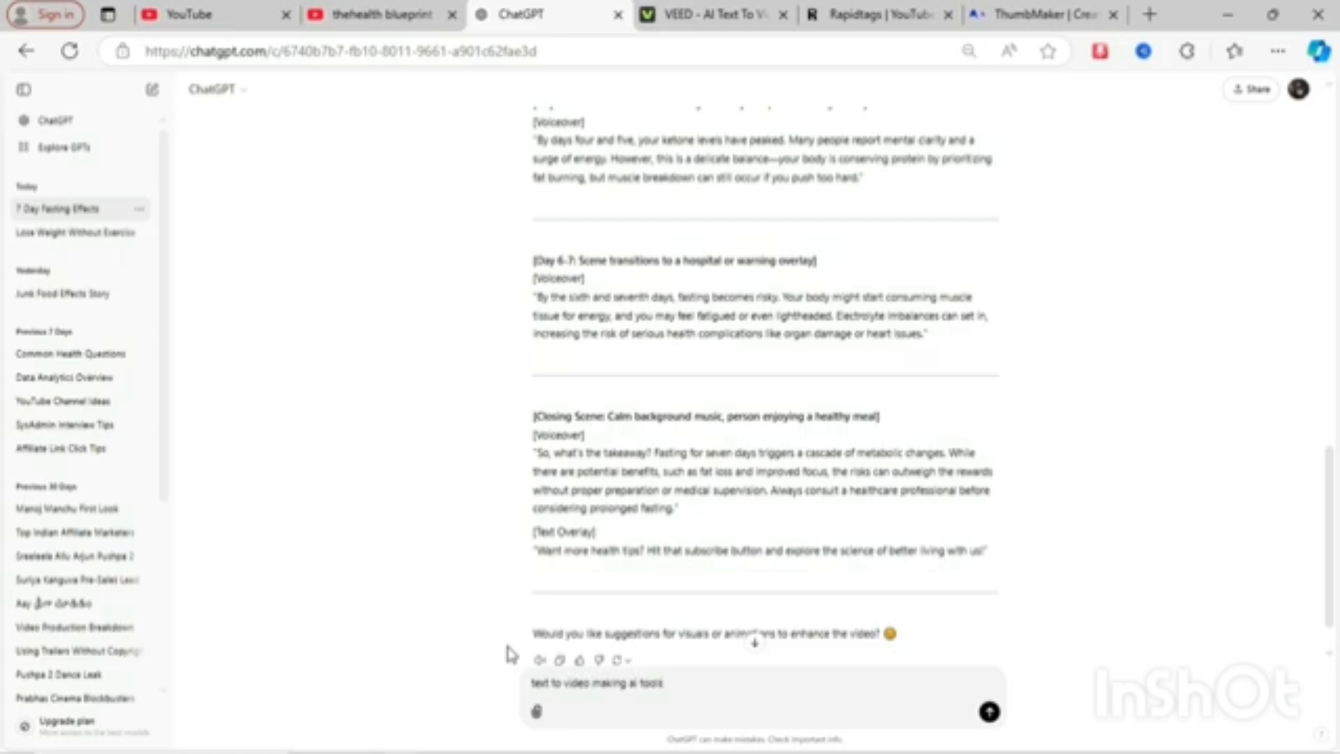
{"action": "key", "text": "Return"}
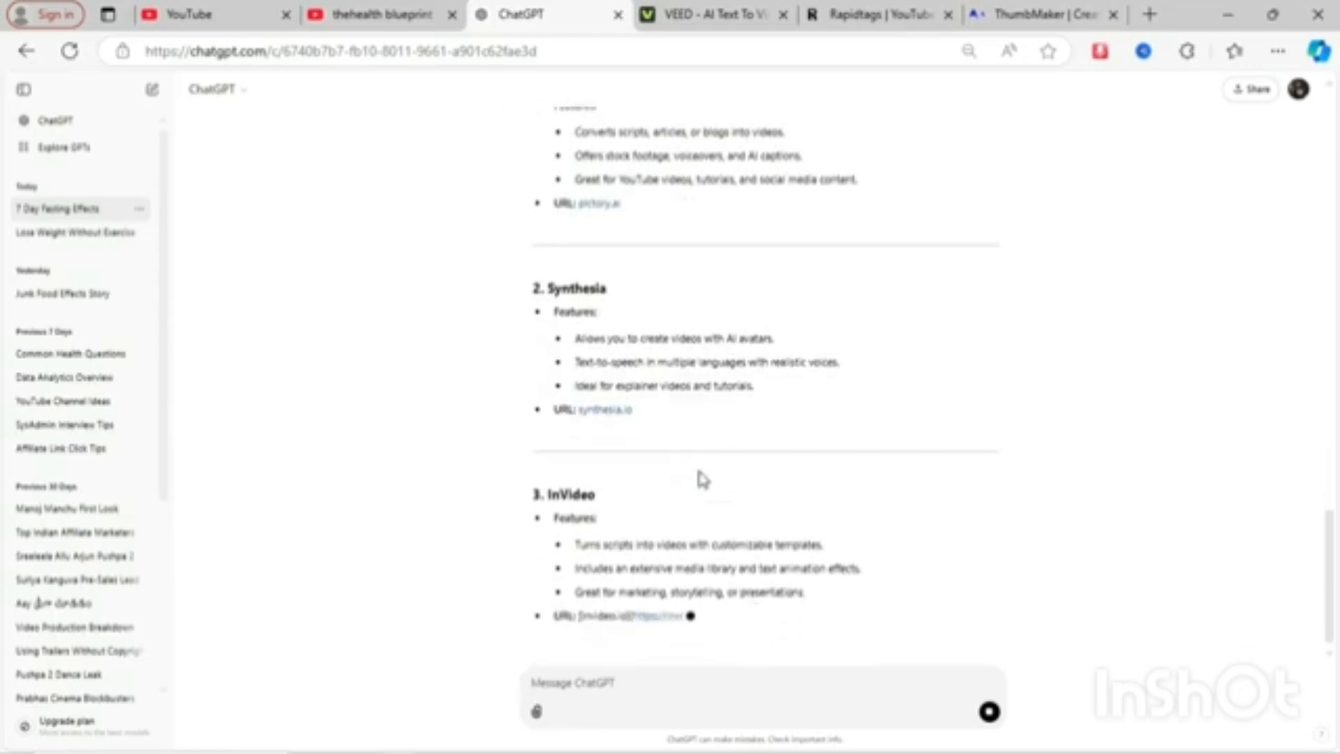
- Read through ChatGPT's list of text-to-video AI tools, checking on the VEED generation in between
{"action": "scroll", "coordinate": [733, 482], "scroll_direction": "up", "scroll_amount": 2}
{"action": "scroll", "coordinate": [770, 473], "scroll_direction": "down", "scroll_amount": 4}
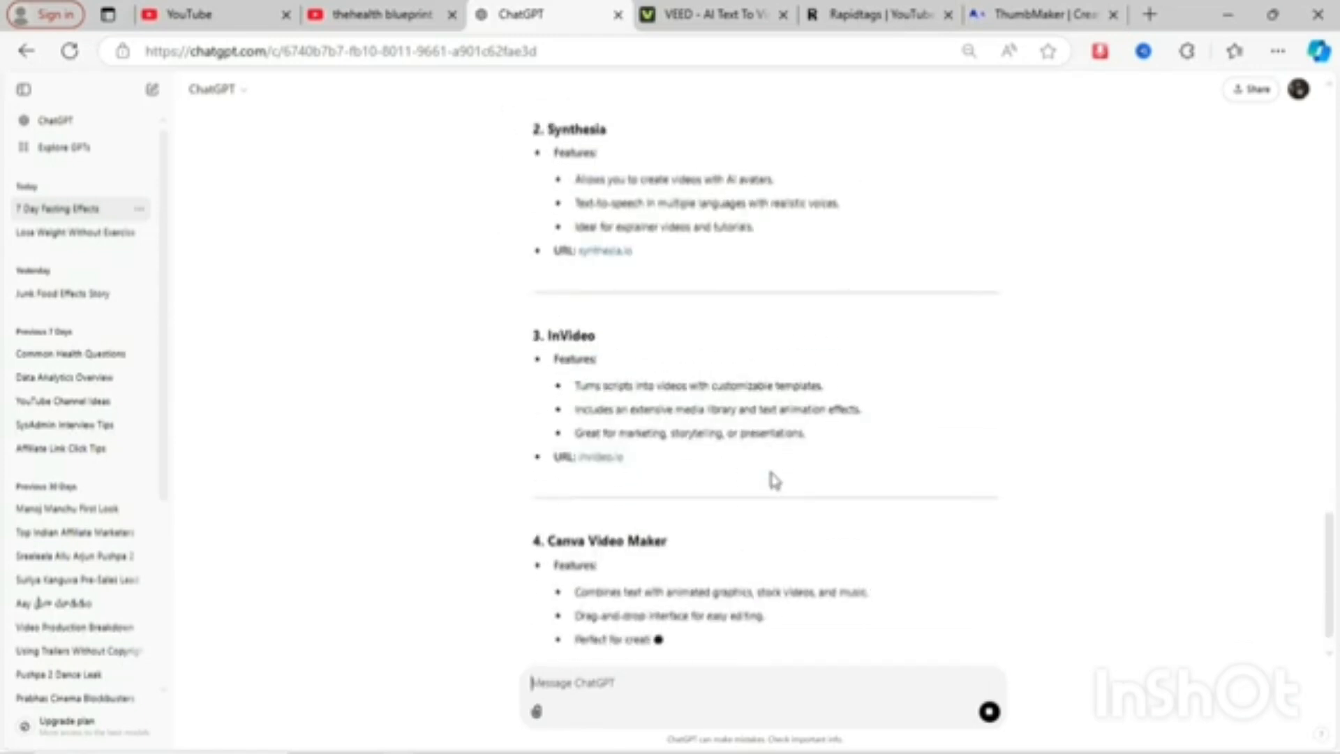
{"action": "scroll", "coordinate": [770, 473], "scroll_direction": "up", "scroll_amount": 3}
{"action": "scroll", "coordinate": [770, 473], "scroll_direction": "down", "scroll_amount": 1}
{"action": "scroll", "coordinate": [770, 475], "scroll_direction": "down", "scroll_amount": 5}
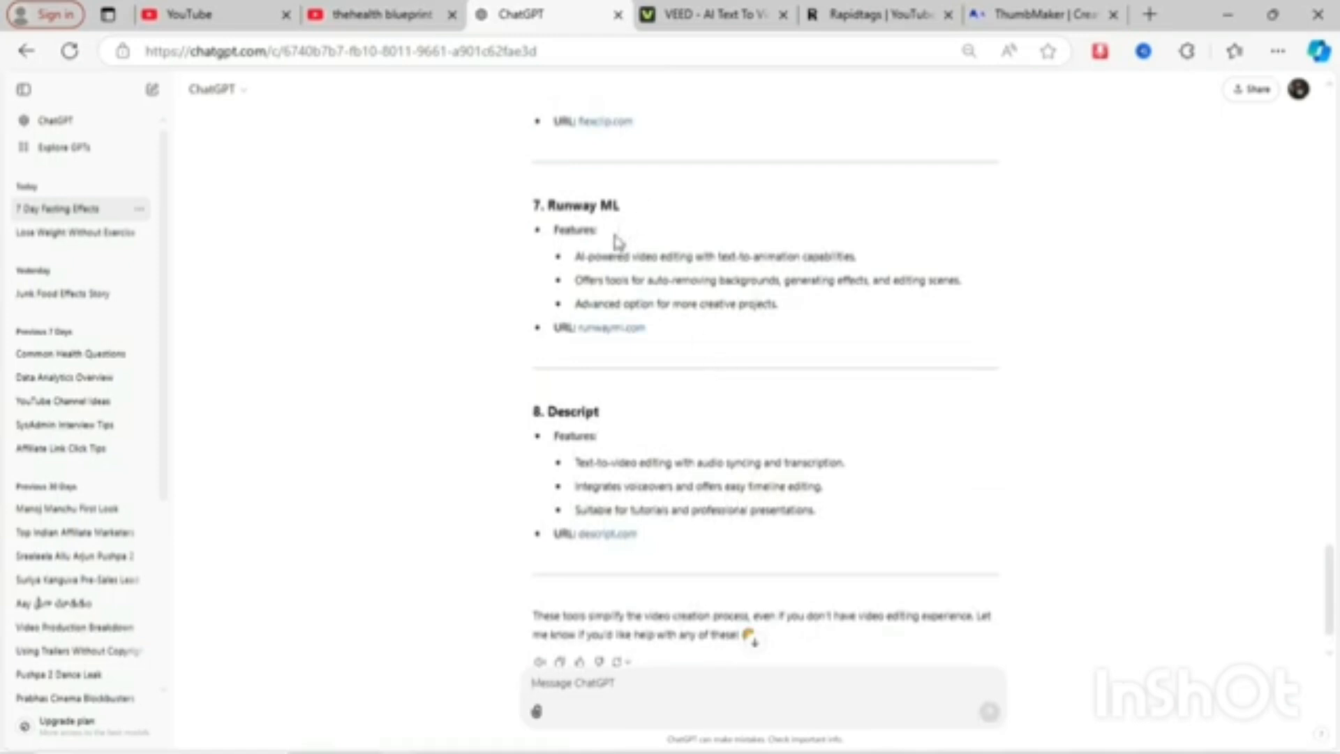
{"action": "scroll", "coordinate": [615, 241], "scroll_direction": "up", "scroll_amount": 4}
{"action": "scroll", "coordinate": [617, 242], "scroll_direction": "down", "scroll_amount": 4}
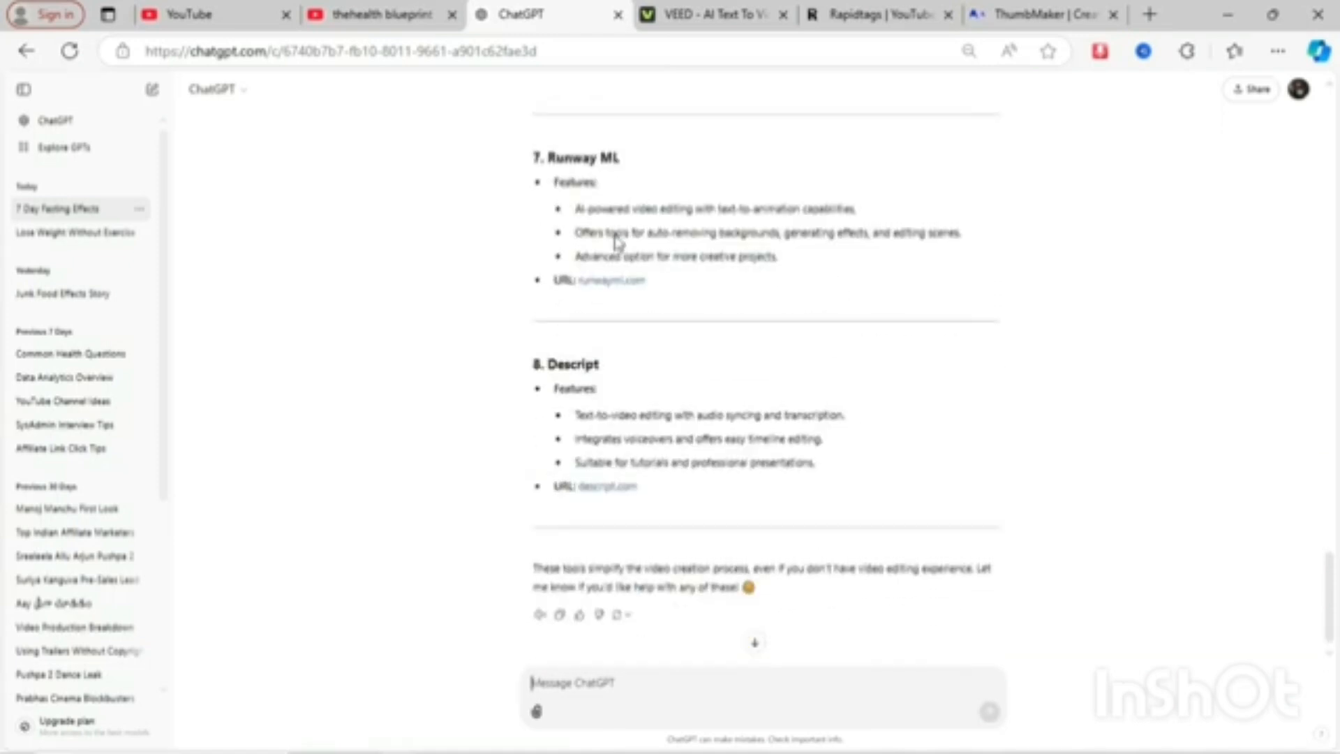
{"action": "scroll", "coordinate": [617, 242], "scroll_direction": "up", "scroll_amount": 15}
{"action": "scroll", "coordinate": [618, 242], "scroll_direction": "down", "scroll_amount": 15}
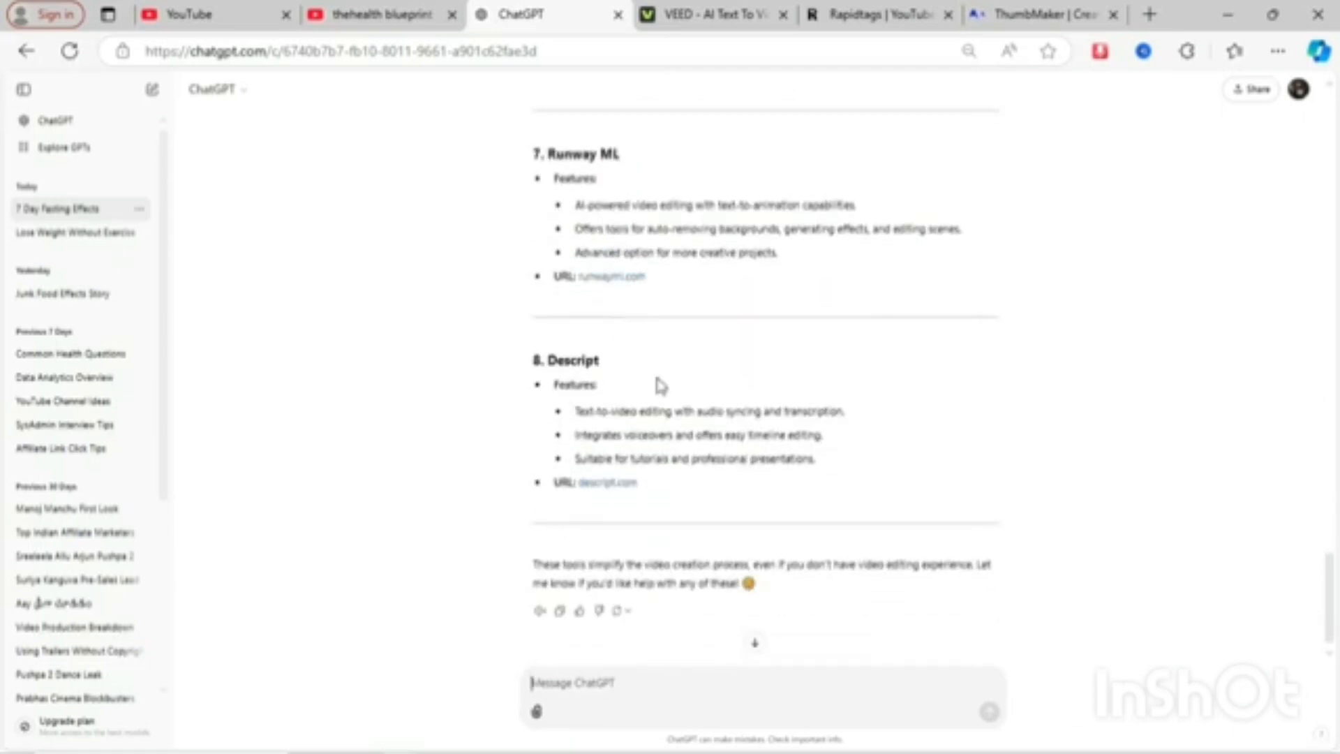
{"action": "scroll", "coordinate": [660, 384], "scroll_direction": "up", "scroll_amount": 20}
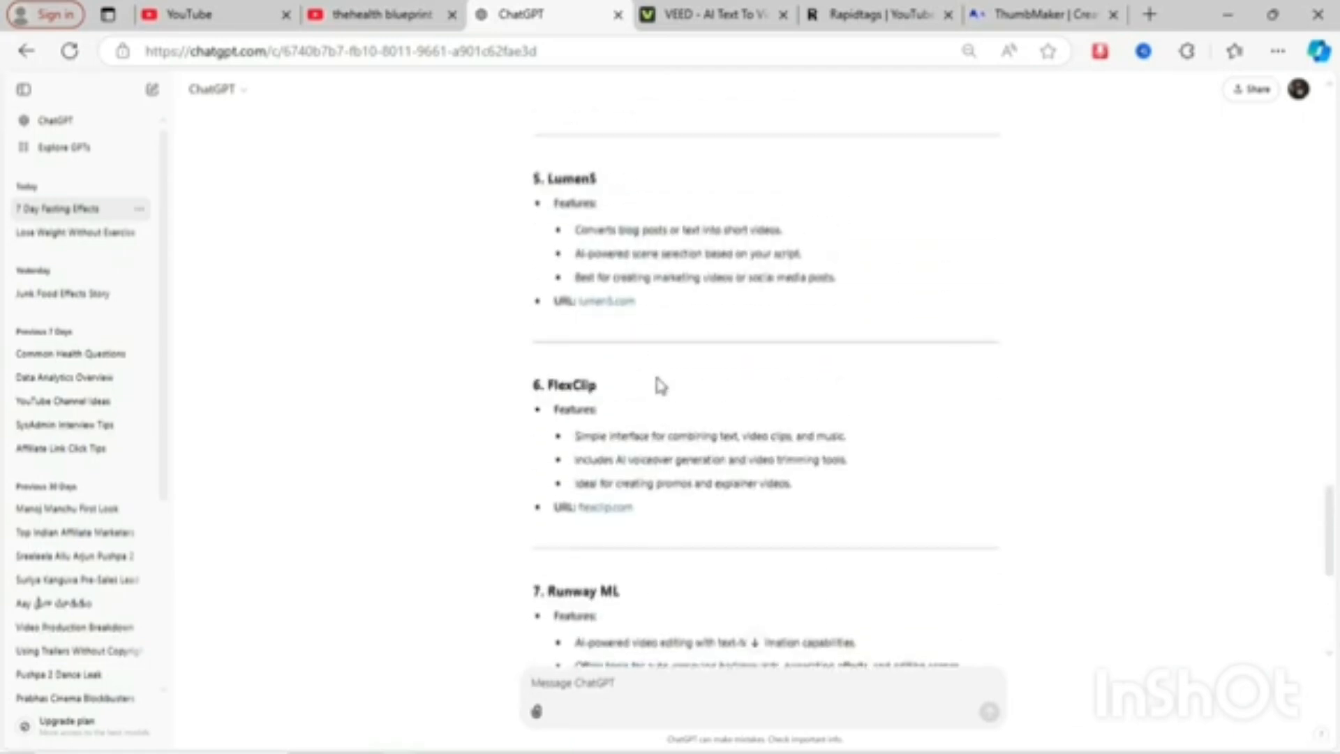
{"action": "scroll", "coordinate": [660, 385], "scroll_direction": "up", "scroll_amount": 5}
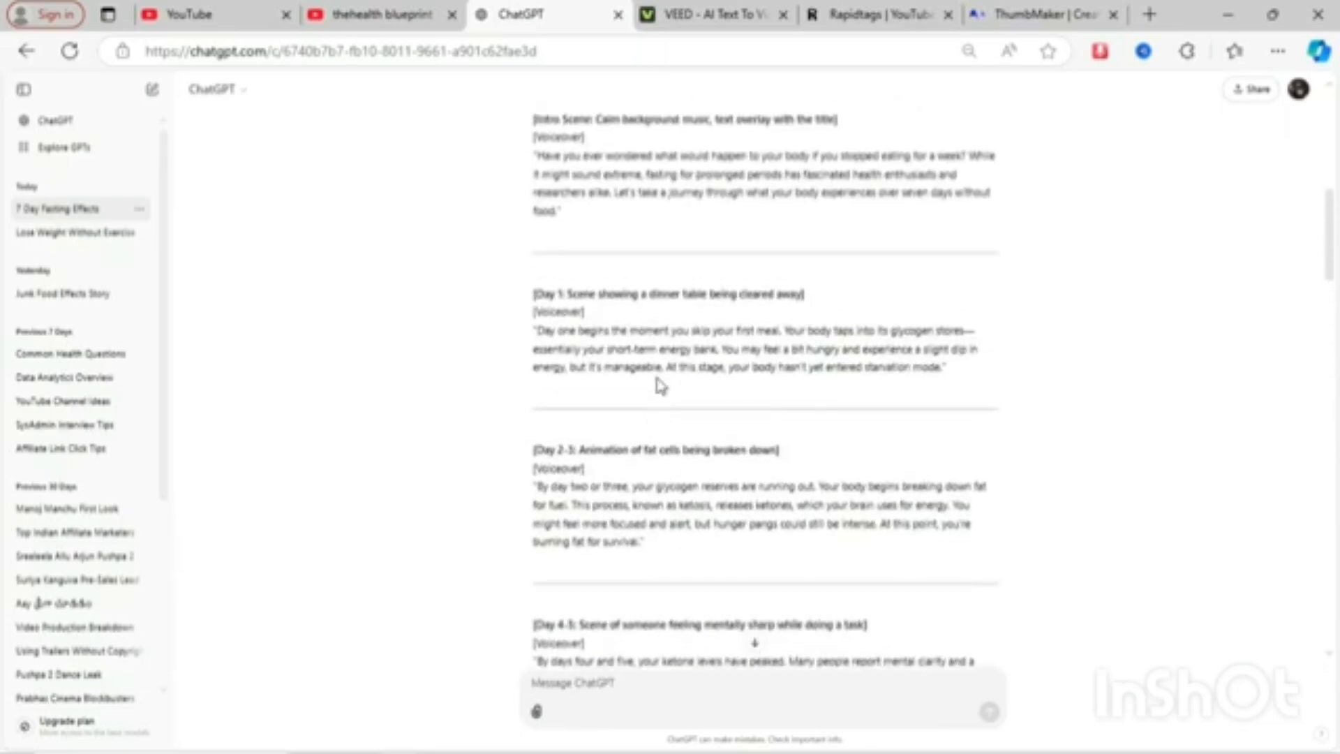
{"action": "scroll", "coordinate": [660, 385], "scroll_direction": "down", "scroll_amount": 20}
{"action": "left_click", "coordinate": [718, 10]}
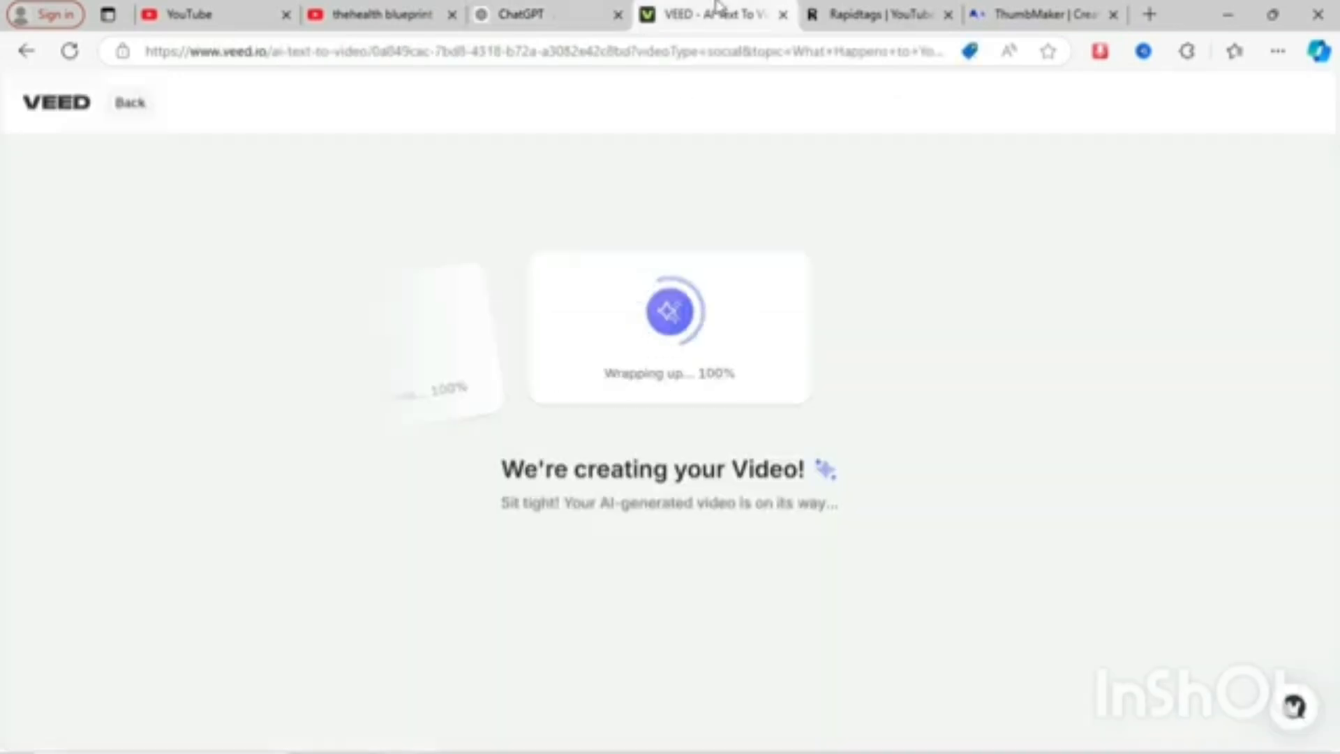
{"action": "left_click", "coordinate": [548, 10]}
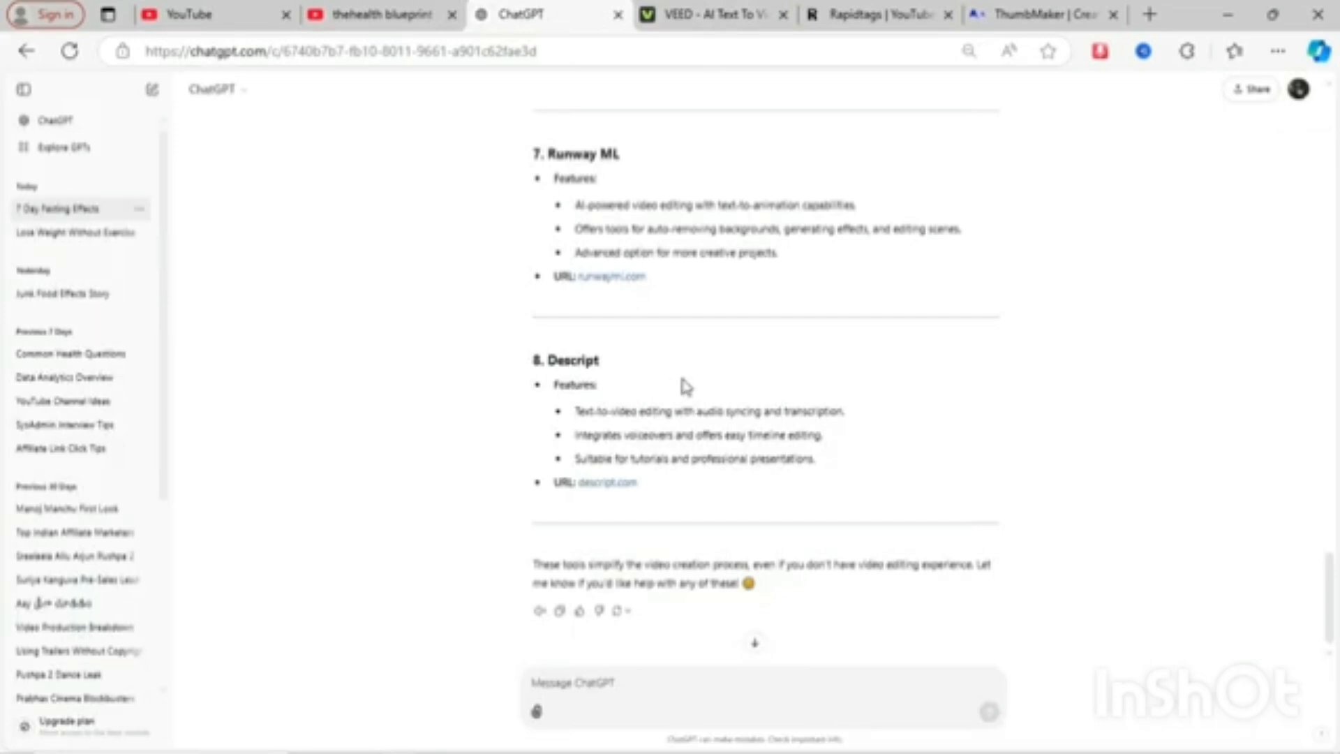
{"action": "scroll", "coordinate": [686, 386], "scroll_direction": "up", "scroll_amount": 4}
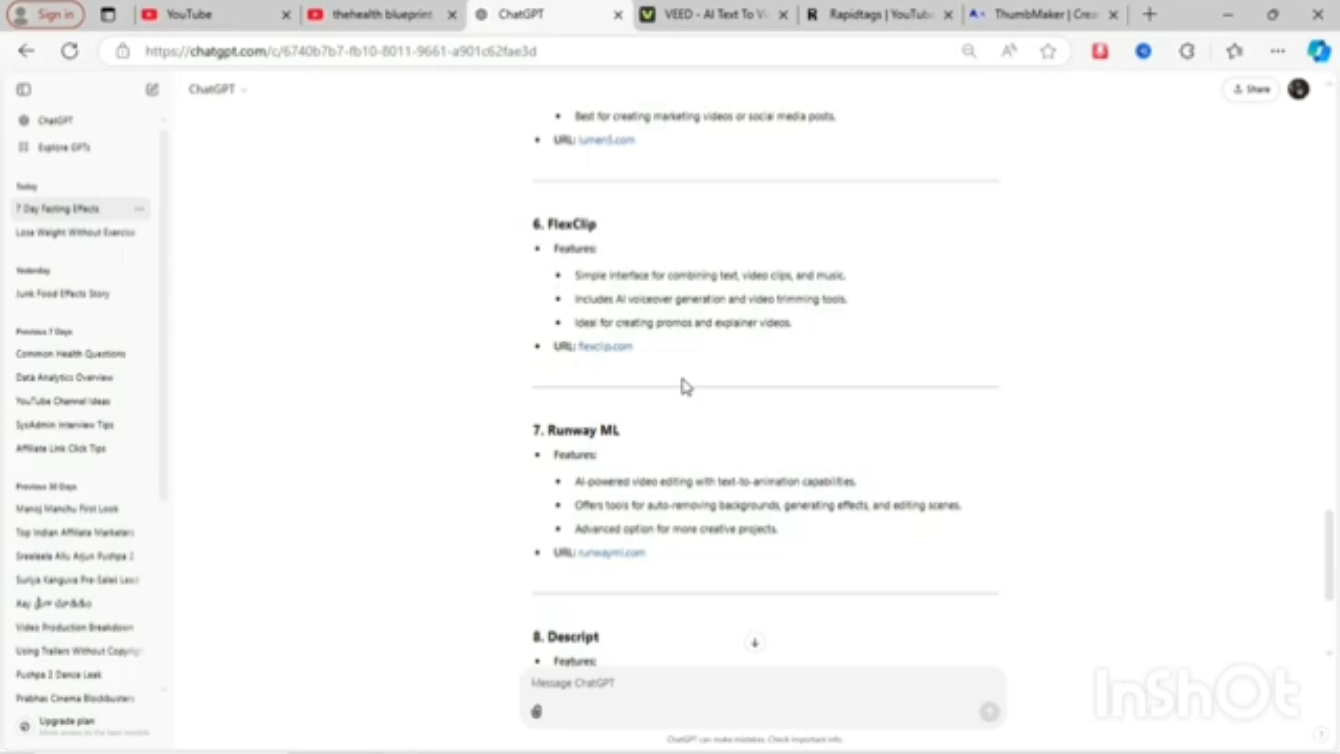
{"action": "scroll", "coordinate": [686, 386], "scroll_direction": "down", "scroll_amount": 4}
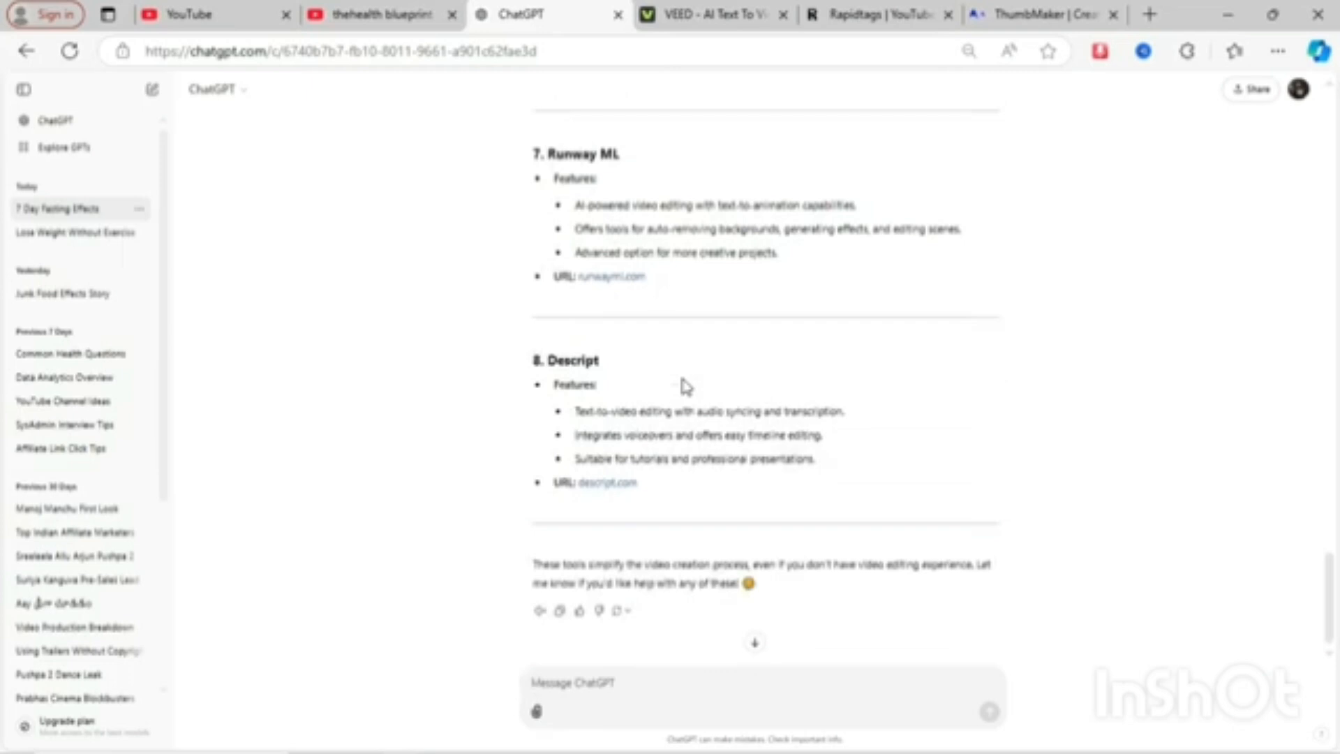
- In the generated VEED project, select the Lofi - Daybreak background music track, delete it and play the preview
{"action": "left_click", "coordinate": [716, 15]}
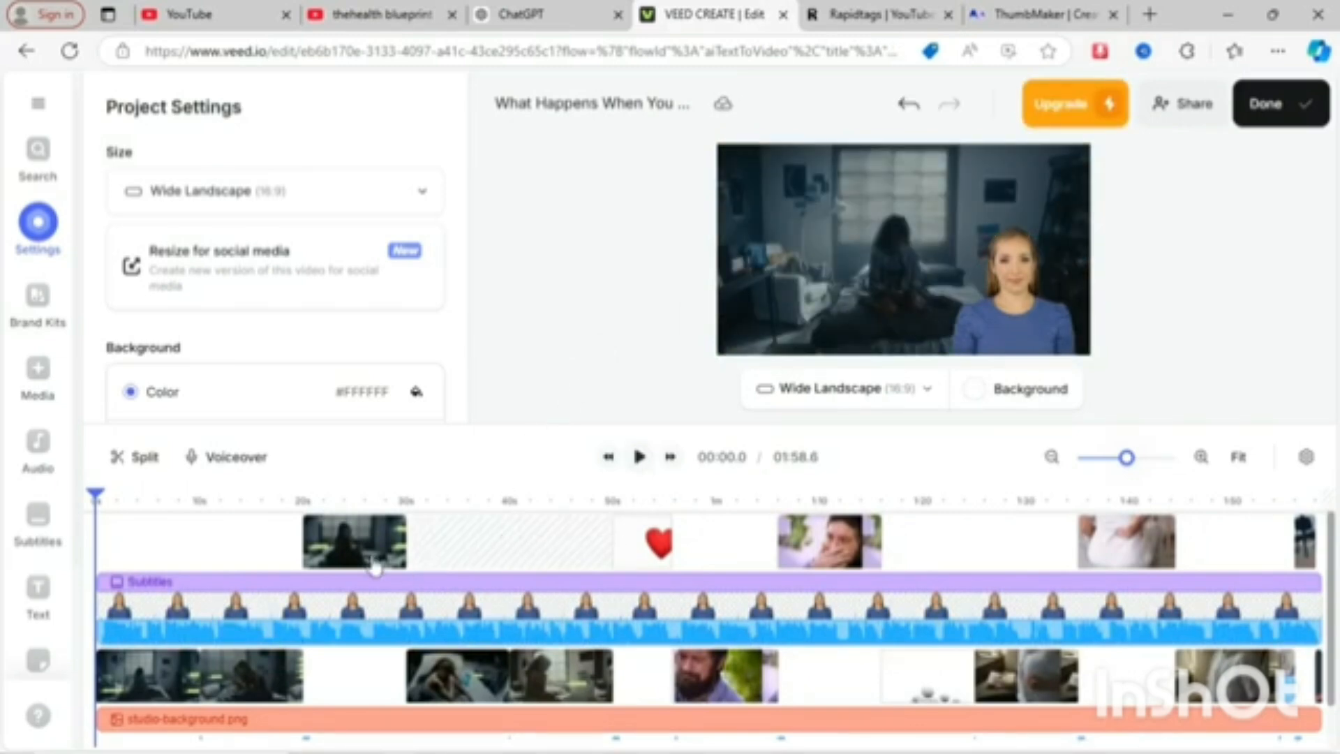
{"action": "scroll", "coordinate": [461, 555], "scroll_direction": "down", "scroll_amount": 2}
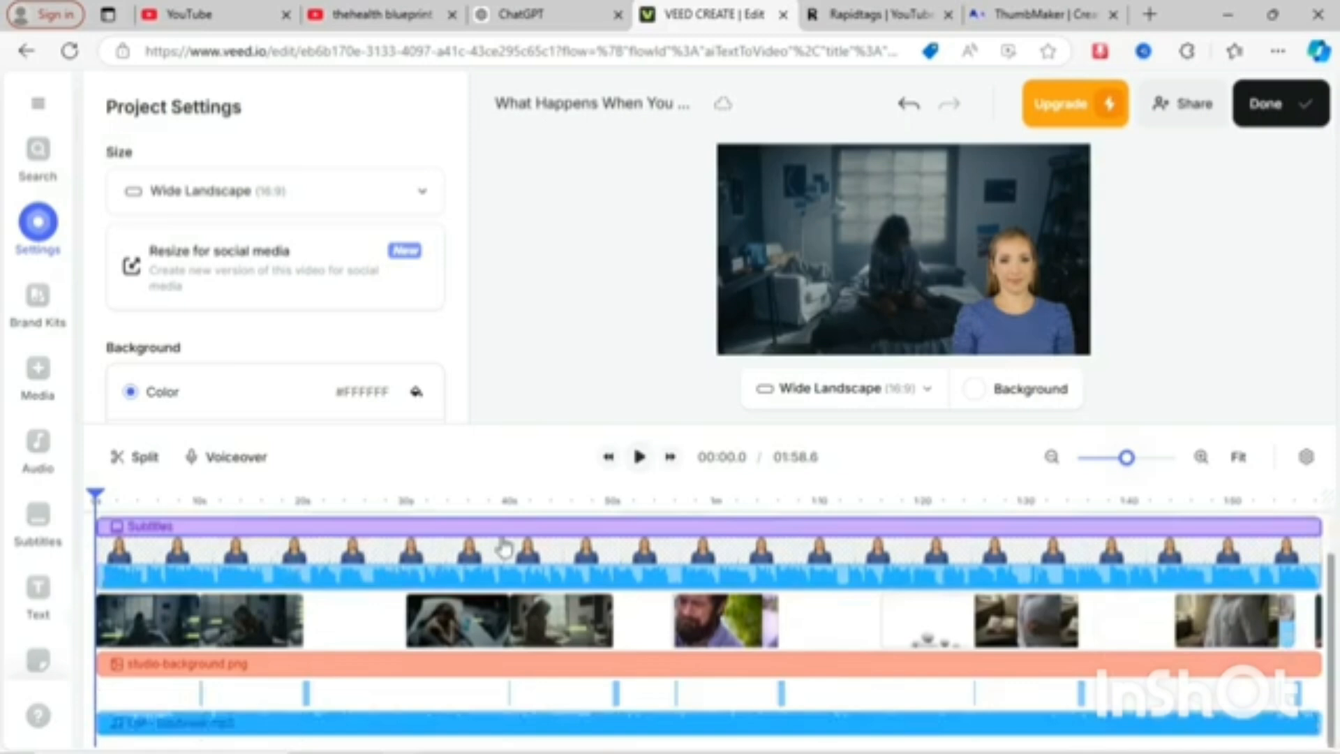
{"action": "left_click", "coordinate": [547, 628]}
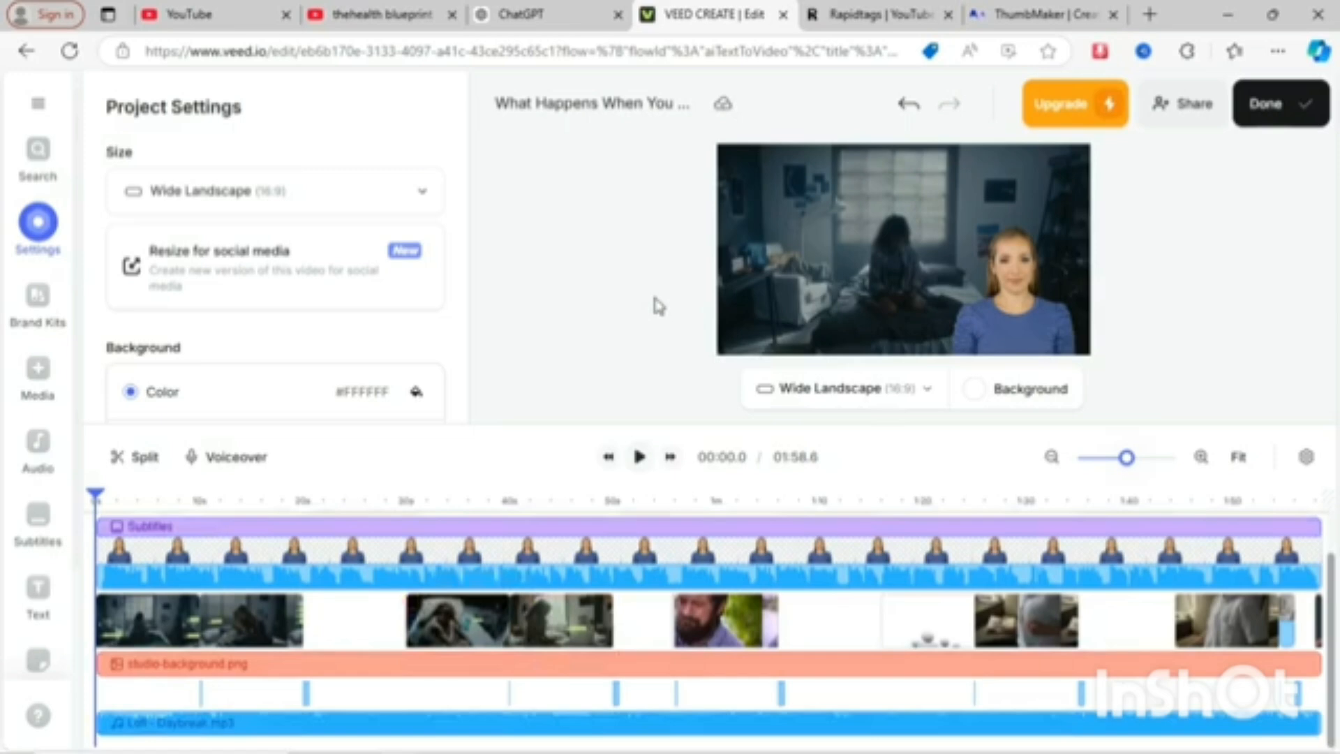
{"action": "left_click", "coordinate": [433, 688]}
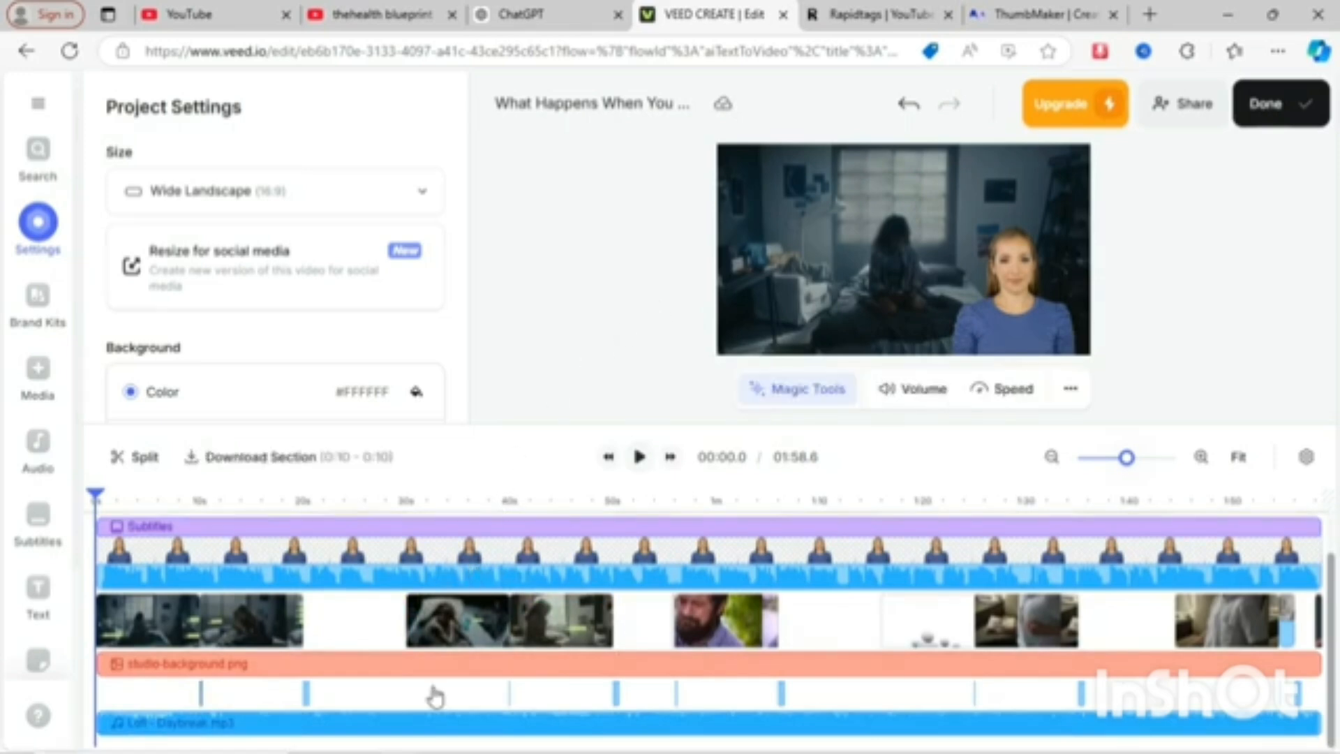
{"action": "left_click", "coordinate": [427, 728]}
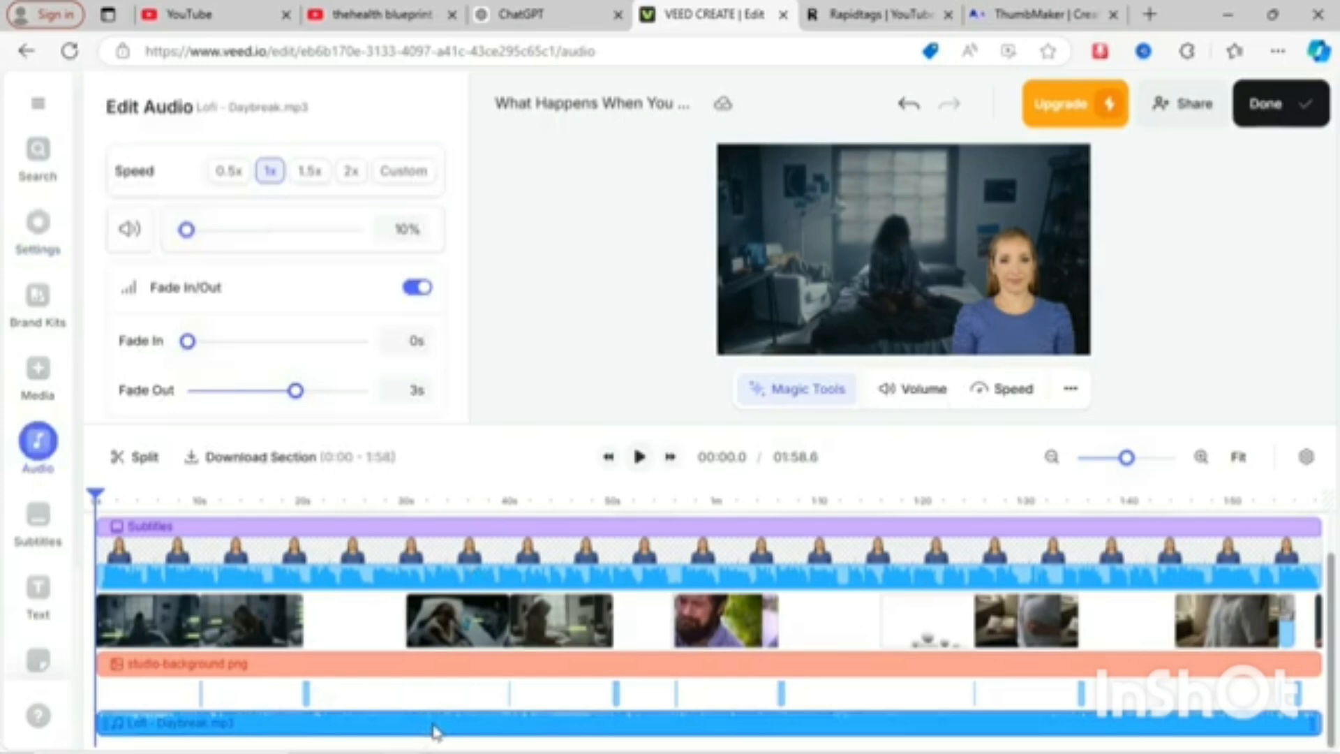
{"action": "left_click", "coordinate": [434, 732]}
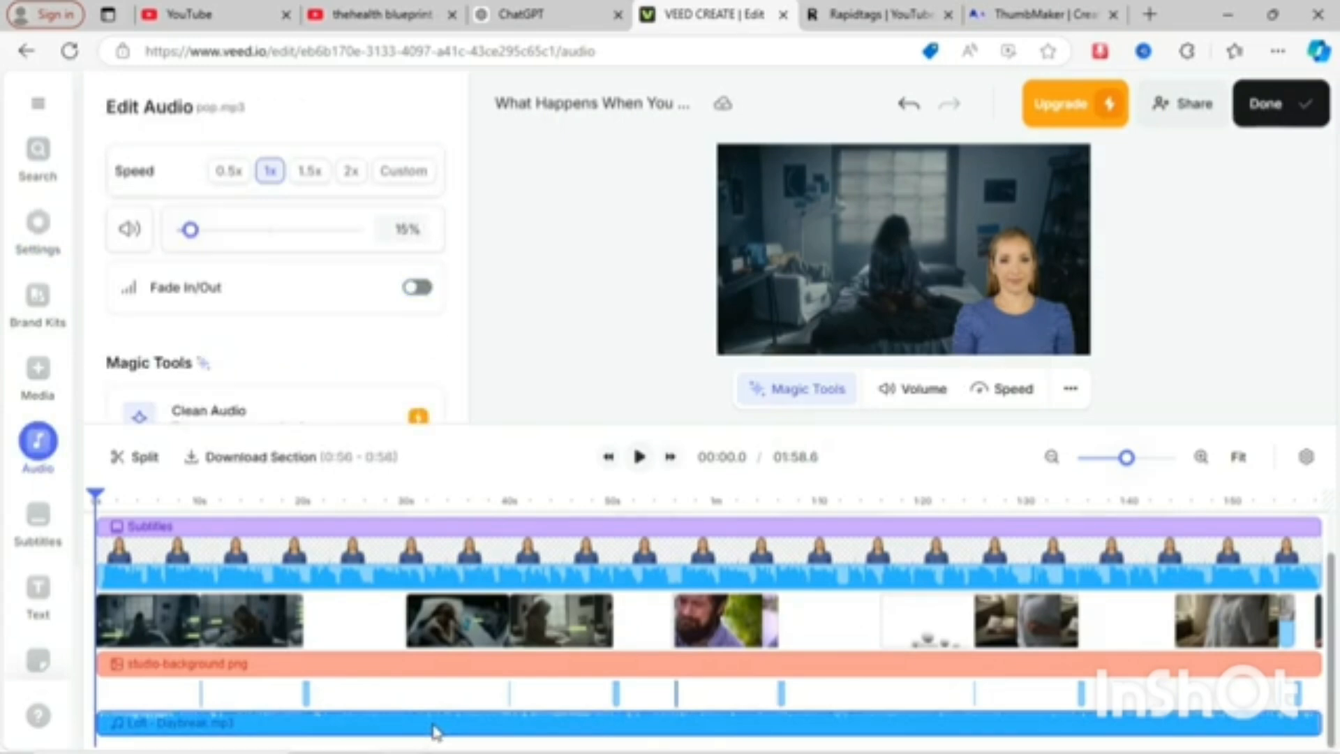
{"action": "key", "text": "Tab"}
{"action": "key", "text": "Tab"}
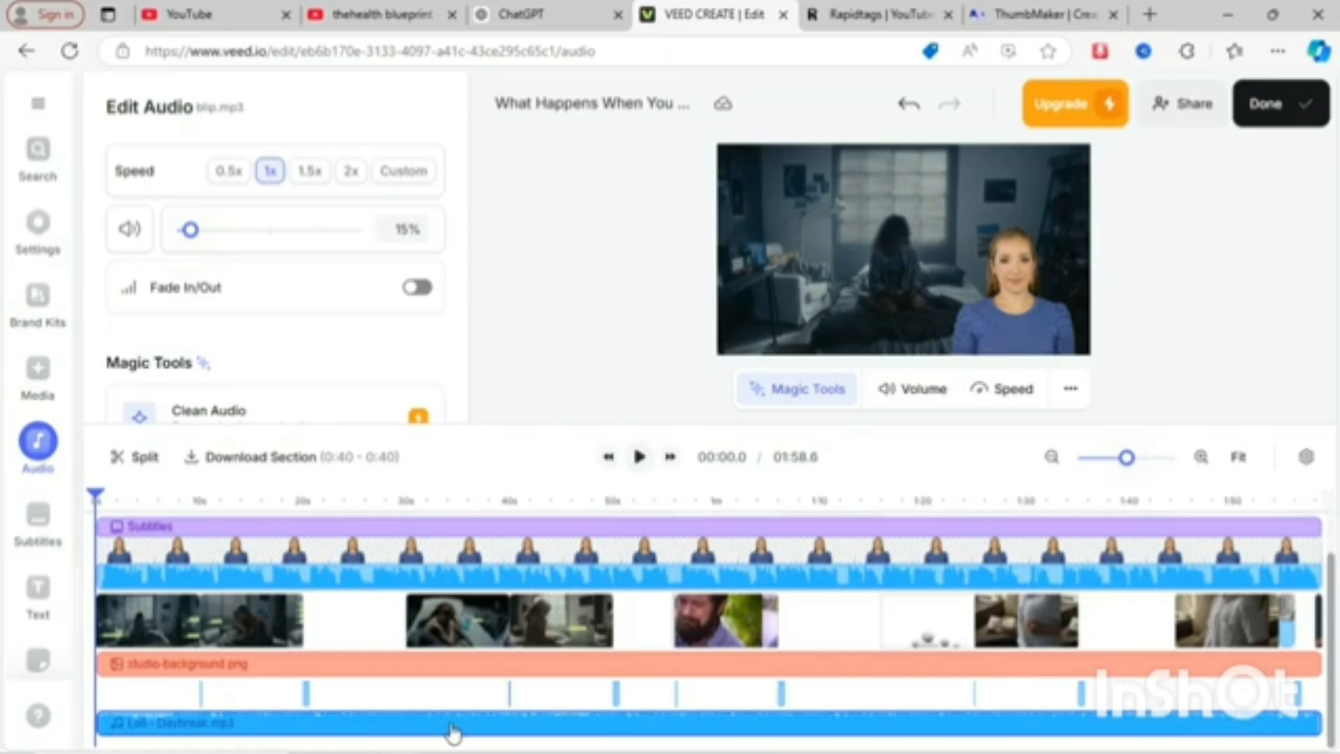
{"action": "left_click", "coordinate": [464, 733]}
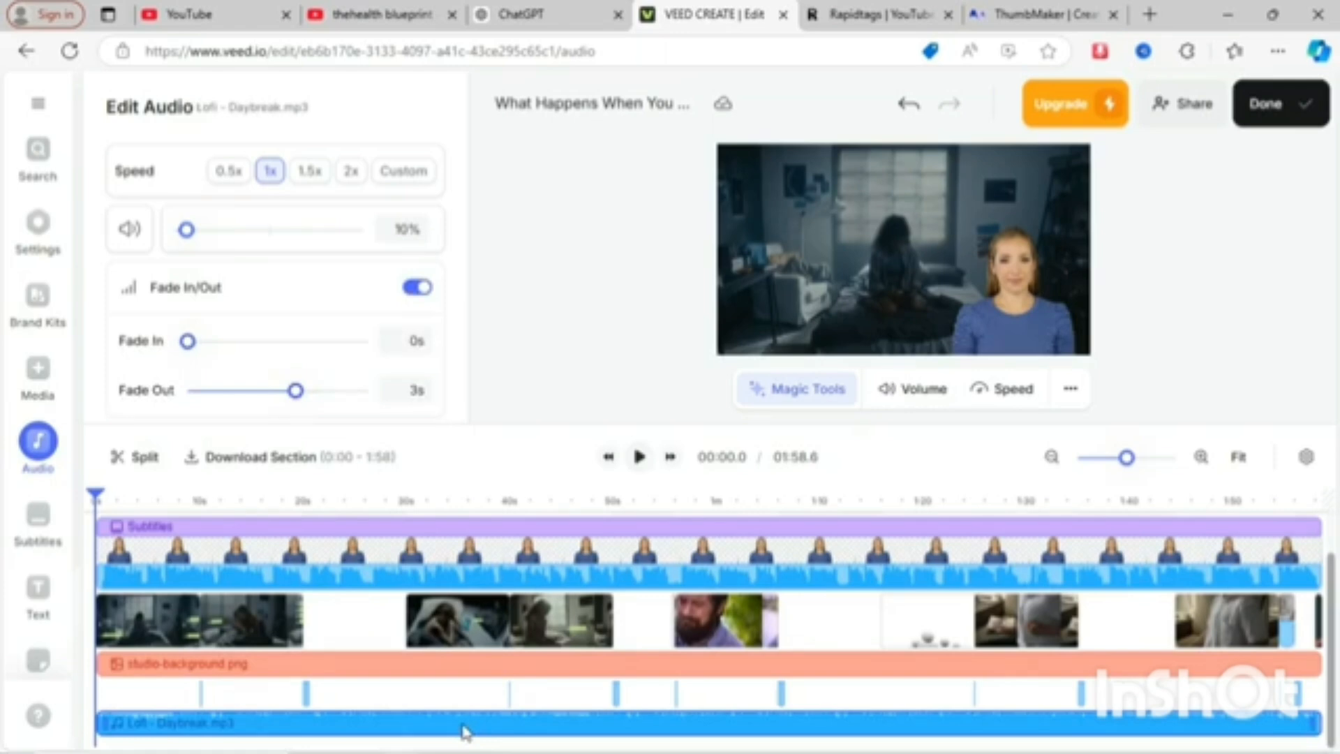
{"action": "key", "text": "Delete"}
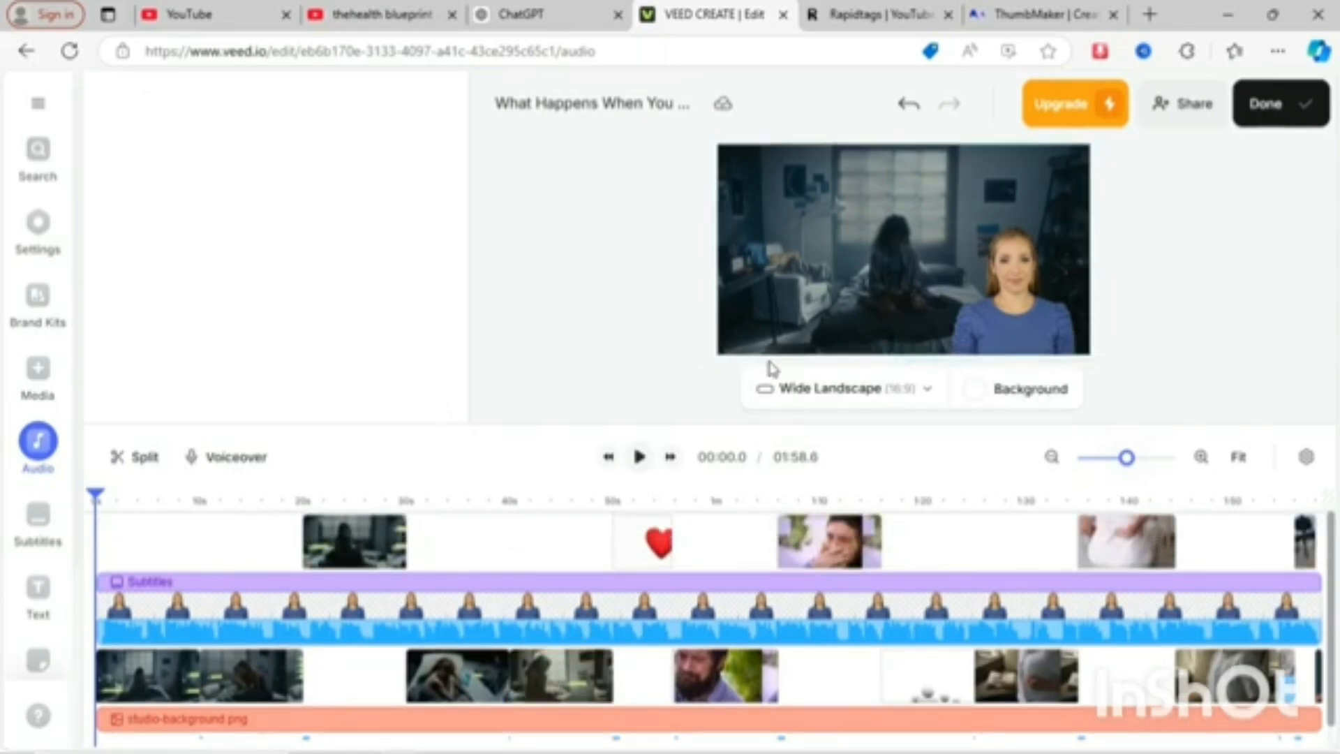
{"action": "left_click", "coordinate": [639, 458]}
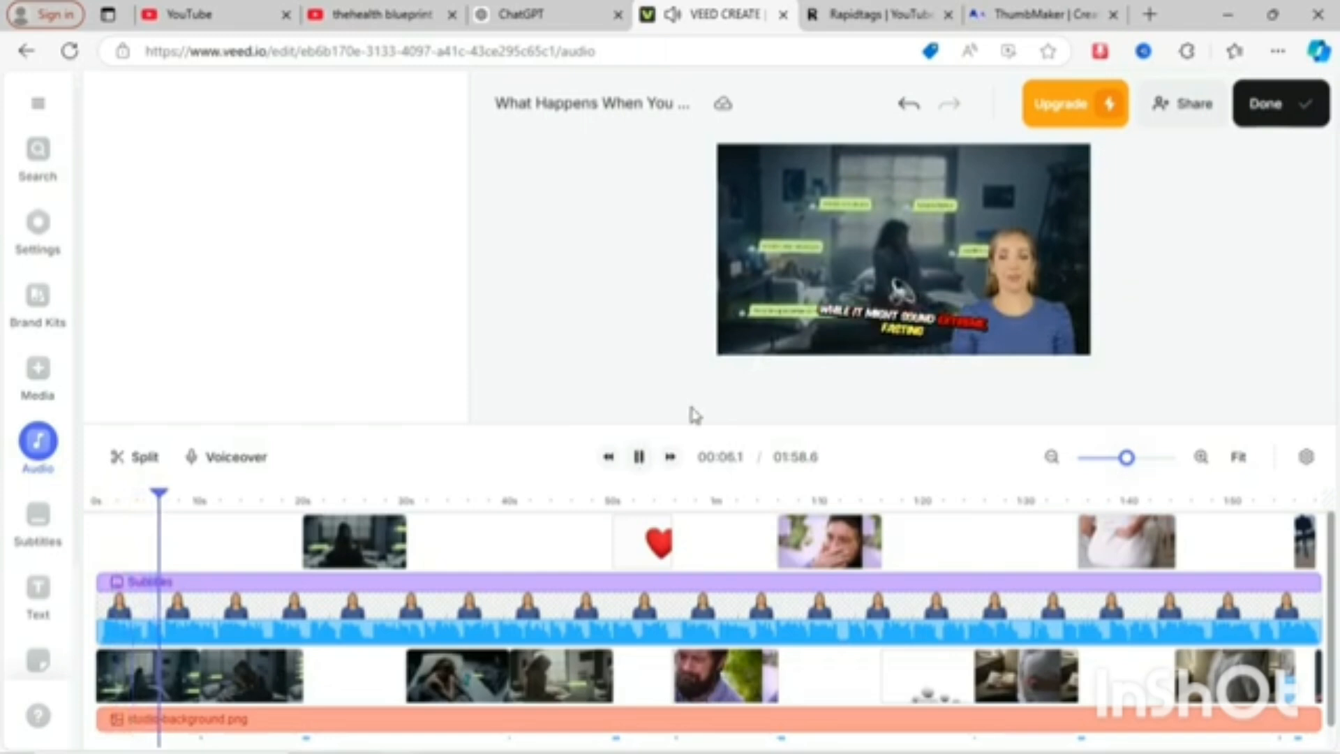
- Pause the preview, export the video with subtitles burned in, and give a thumbs-up to the experience while it renders
{"action": "left_click", "coordinate": [640, 458]}
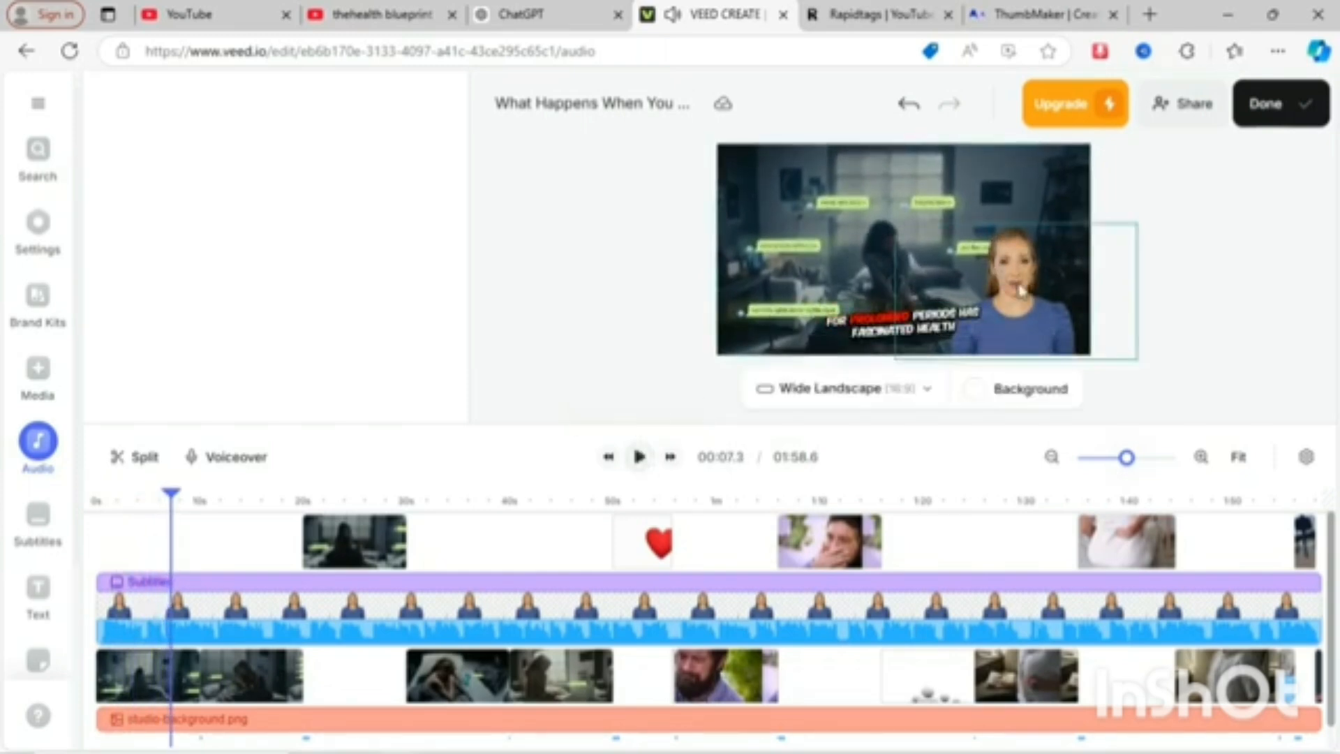
{"action": "left_click", "coordinate": [1281, 113]}
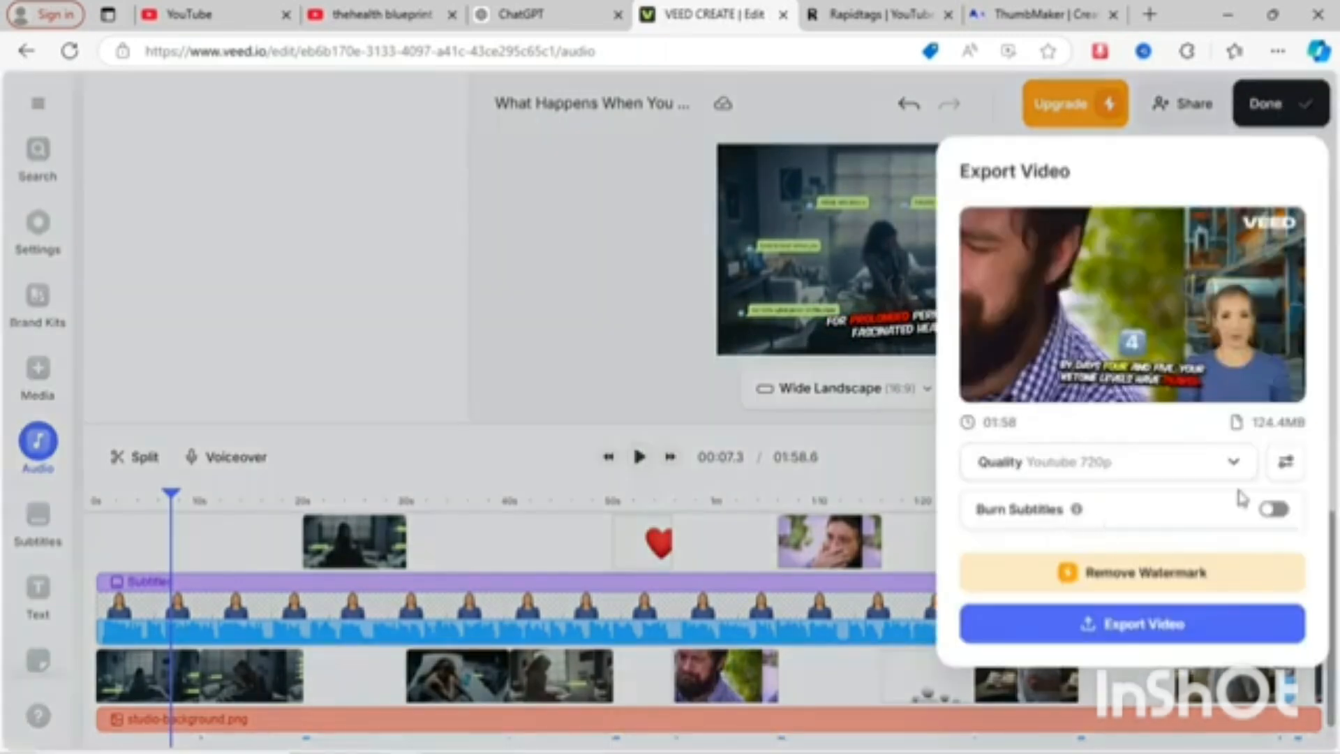
{"action": "left_click", "coordinate": [1276, 515]}
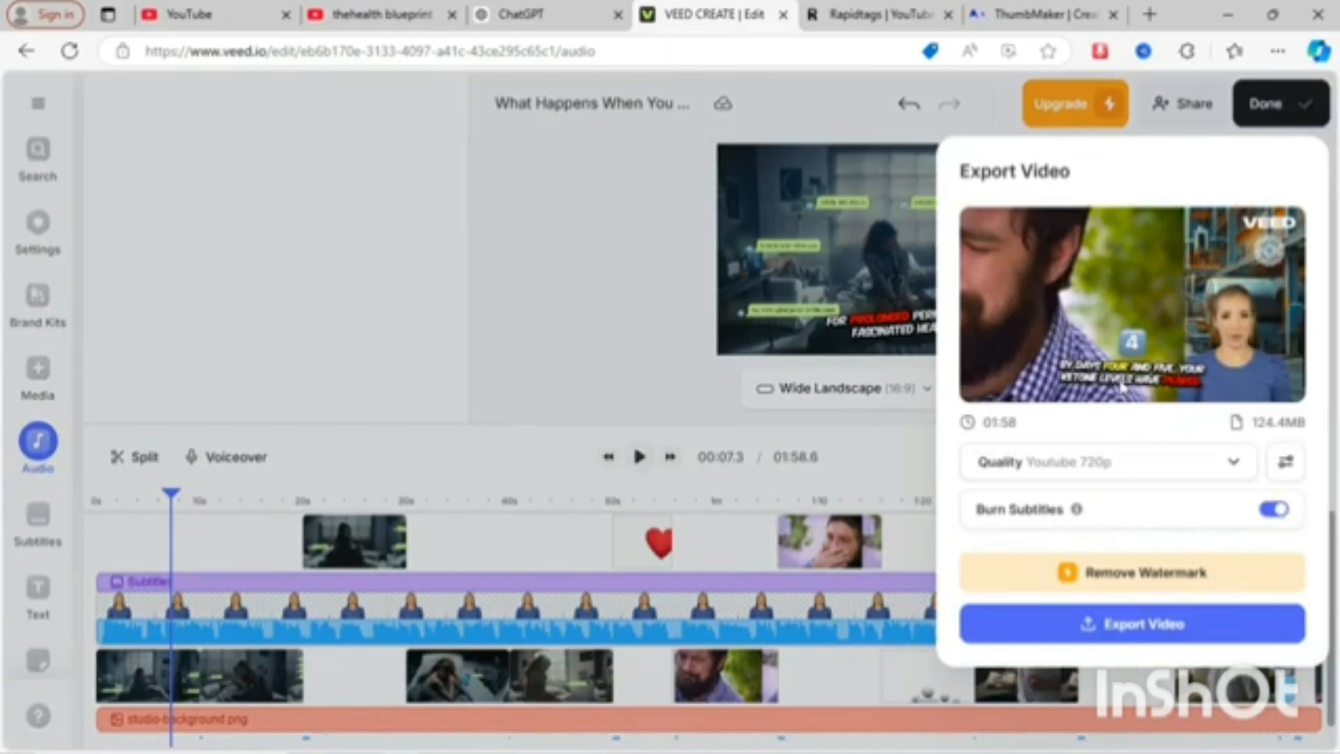
{"action": "left_click", "coordinate": [1111, 626]}
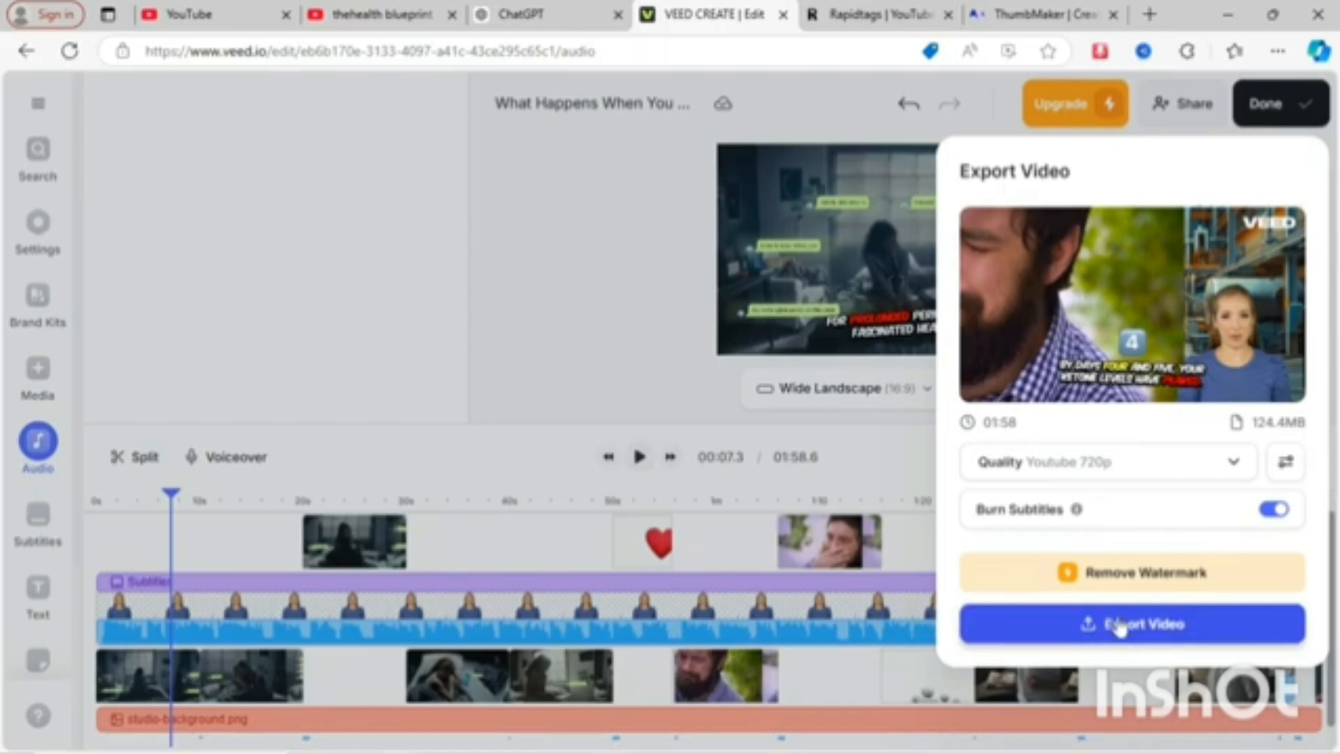
{"action": "left_click", "coordinate": [1164, 624]}
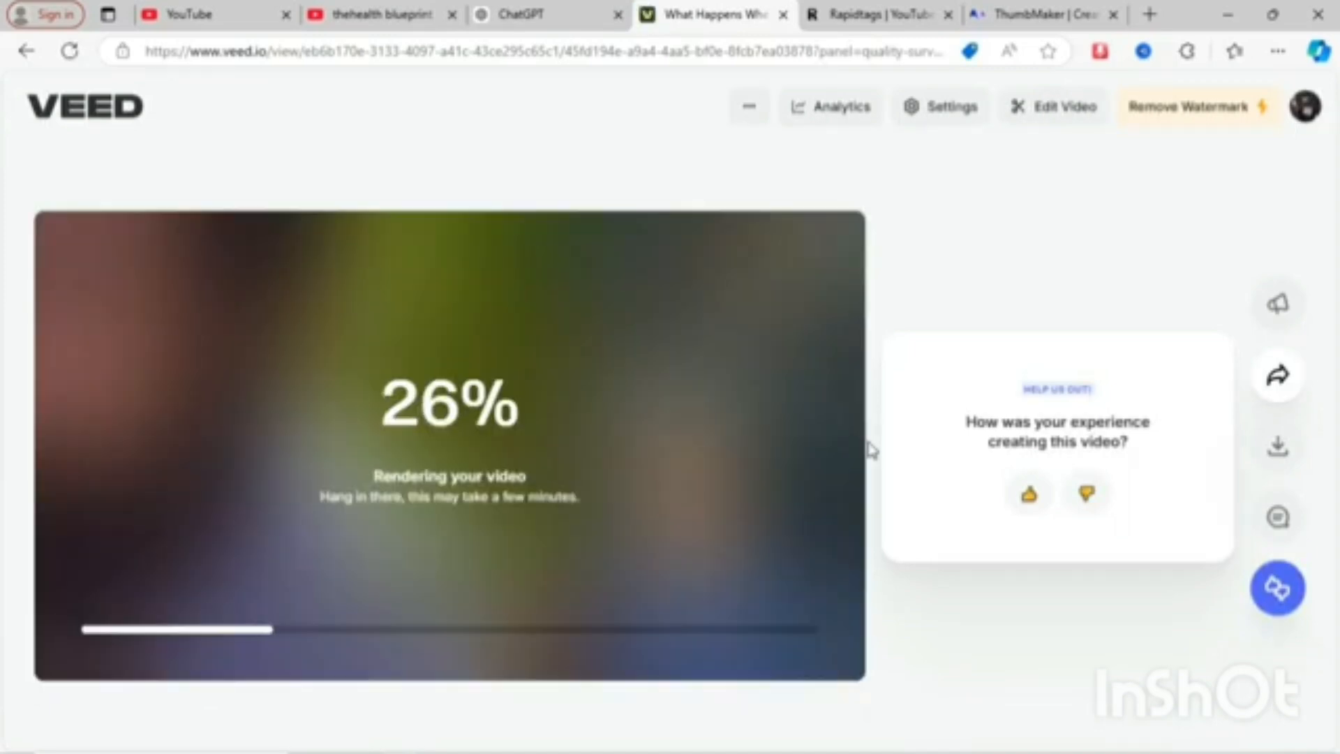
{"action": "left_click", "coordinate": [1029, 495]}
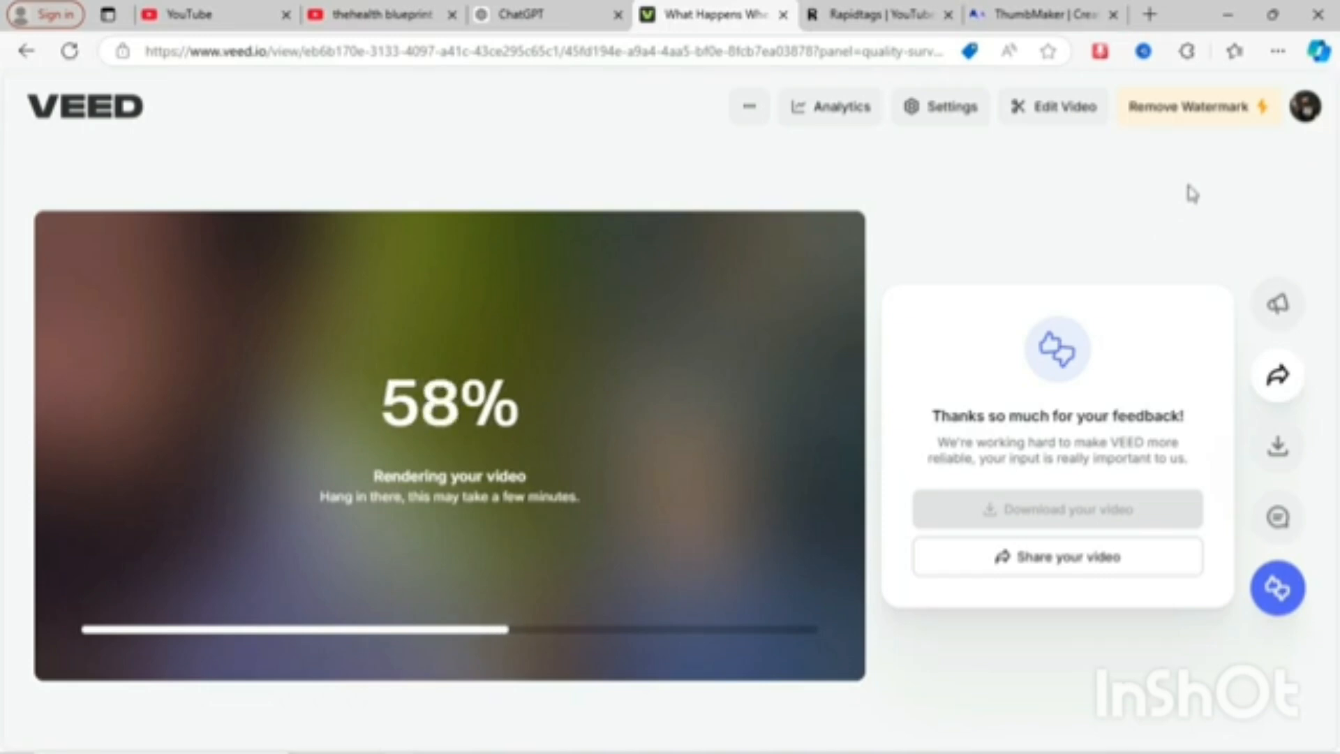
- Open the watermark removal offer, compare the Lite, Pro and Enterprise plans, and close it
{"action": "left_click", "coordinate": [1210, 120]}
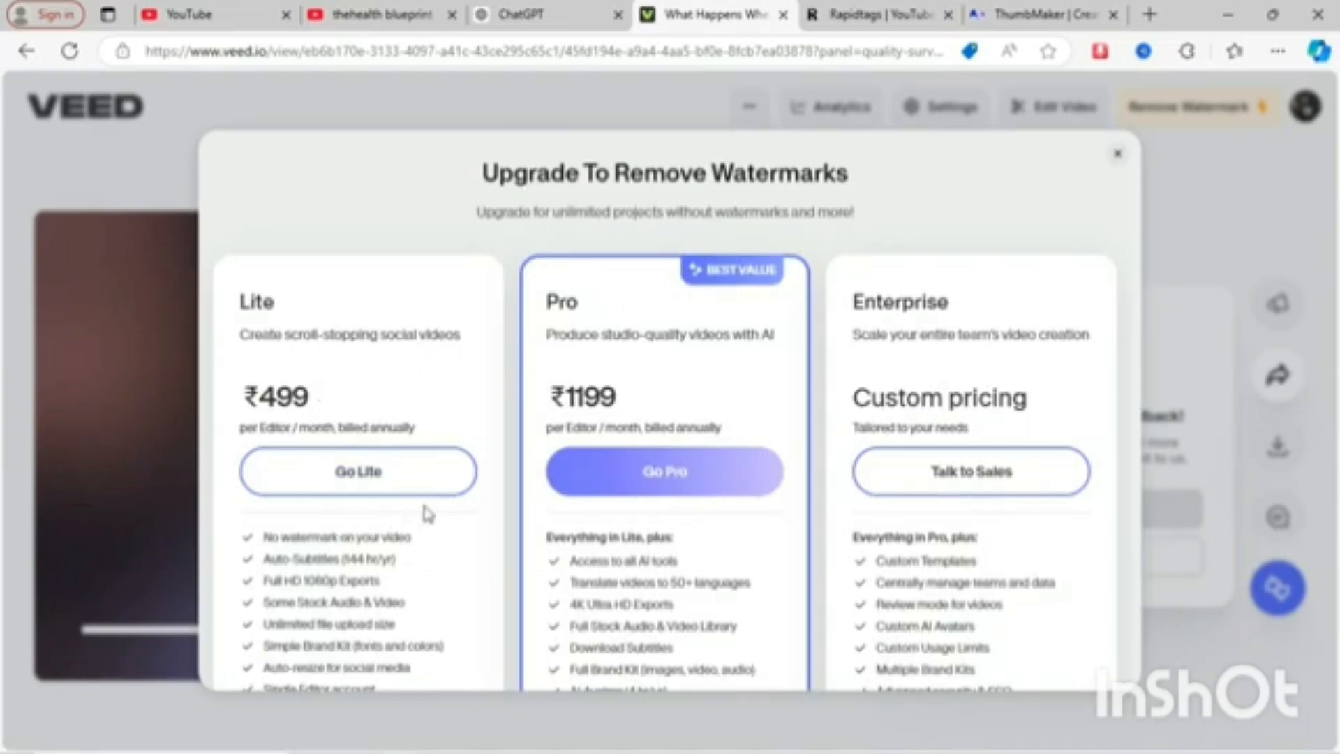
{"action": "scroll", "coordinate": [428, 514], "scroll_direction": "down", "scroll_amount": 2}
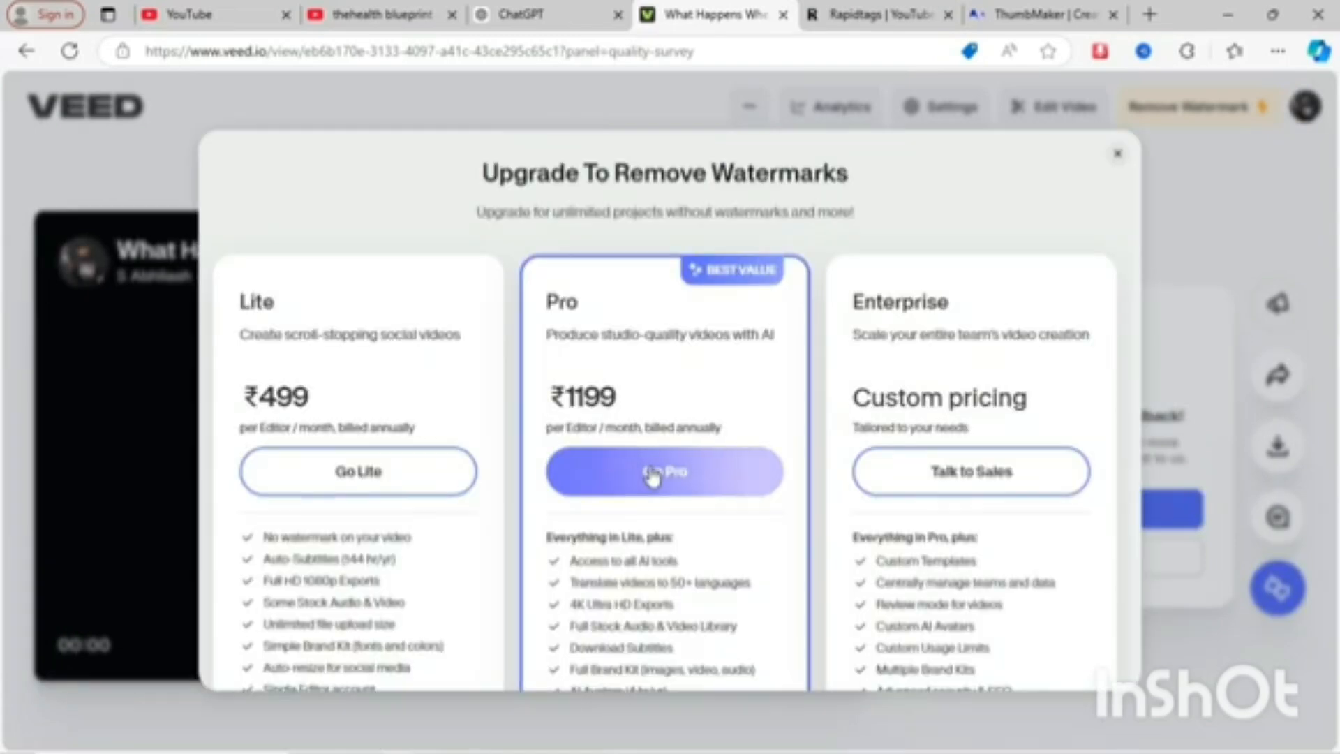
{"action": "scroll", "coordinate": [653, 478], "scroll_direction": "down", "scroll_amount": 3}
{"action": "scroll", "coordinate": [650, 473], "scroll_direction": "up", "scroll_amount": 2}
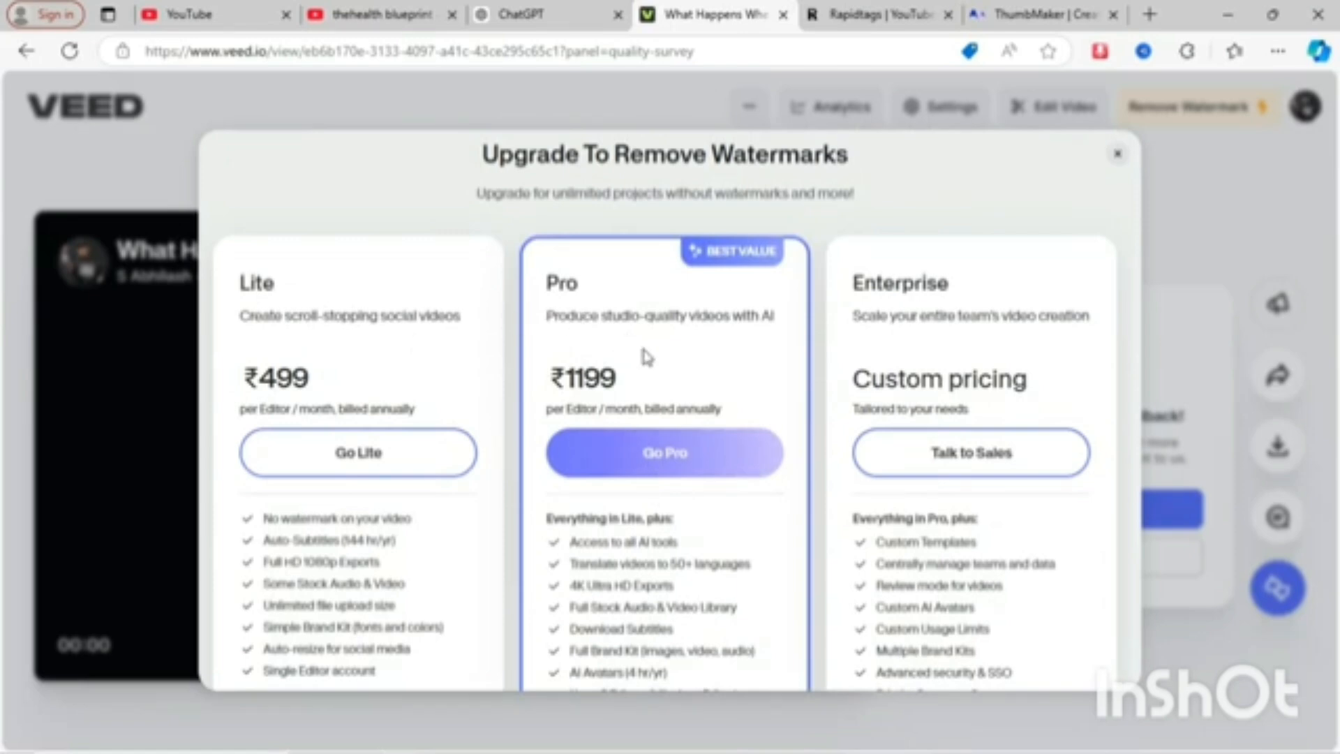
{"action": "scroll", "coordinate": [645, 357], "scroll_direction": "down", "scroll_amount": 2}
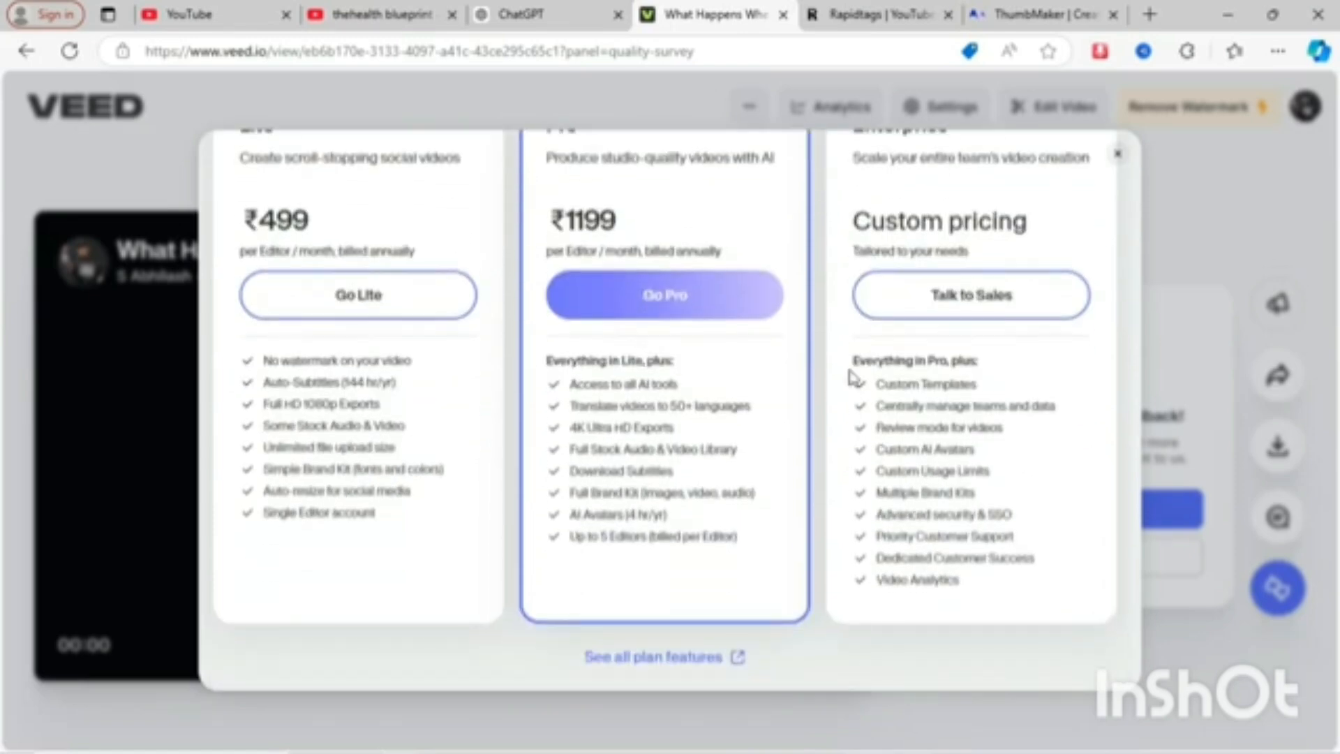
{"action": "scroll", "coordinate": [869, 344], "scroll_direction": "up", "scroll_amount": 1}
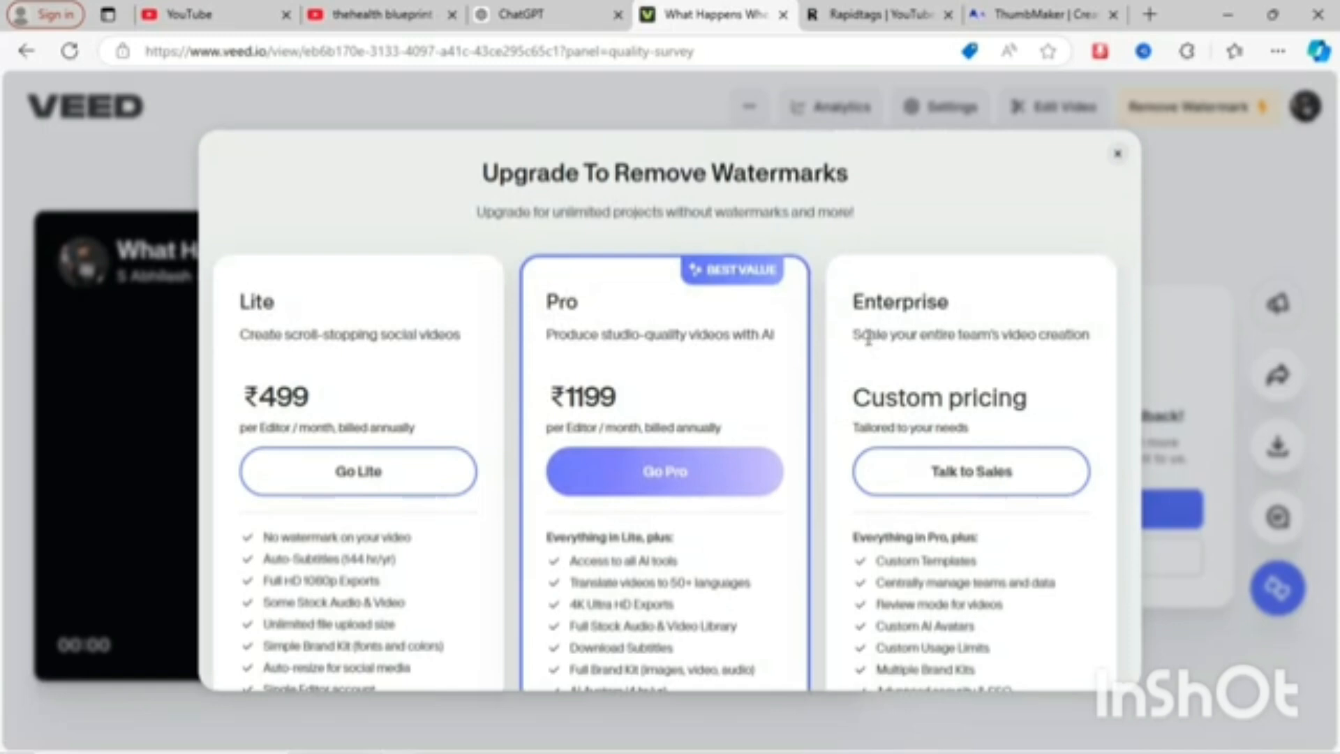
{"action": "scroll", "coordinate": [868, 340], "scroll_direction": "down", "scroll_amount": 1}
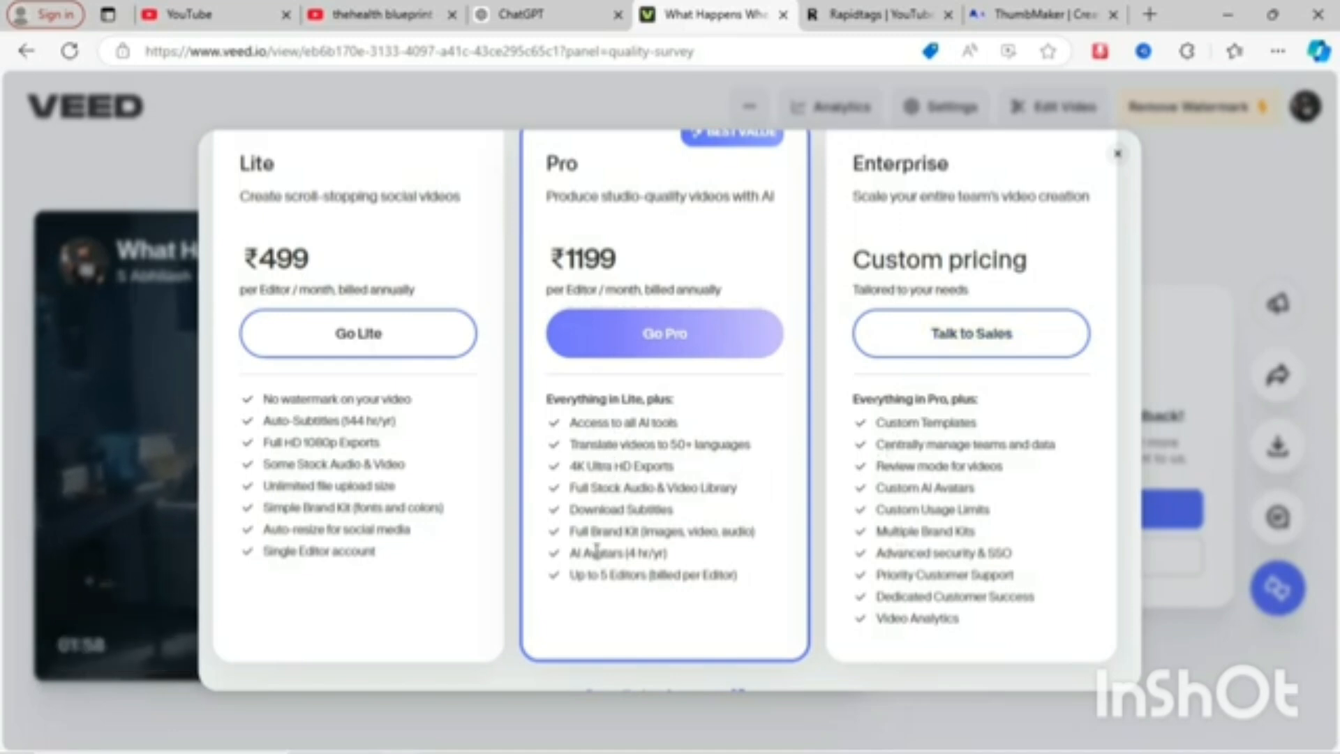
{"action": "scroll", "coordinate": [621, 513], "scroll_direction": "up", "scroll_amount": 3}
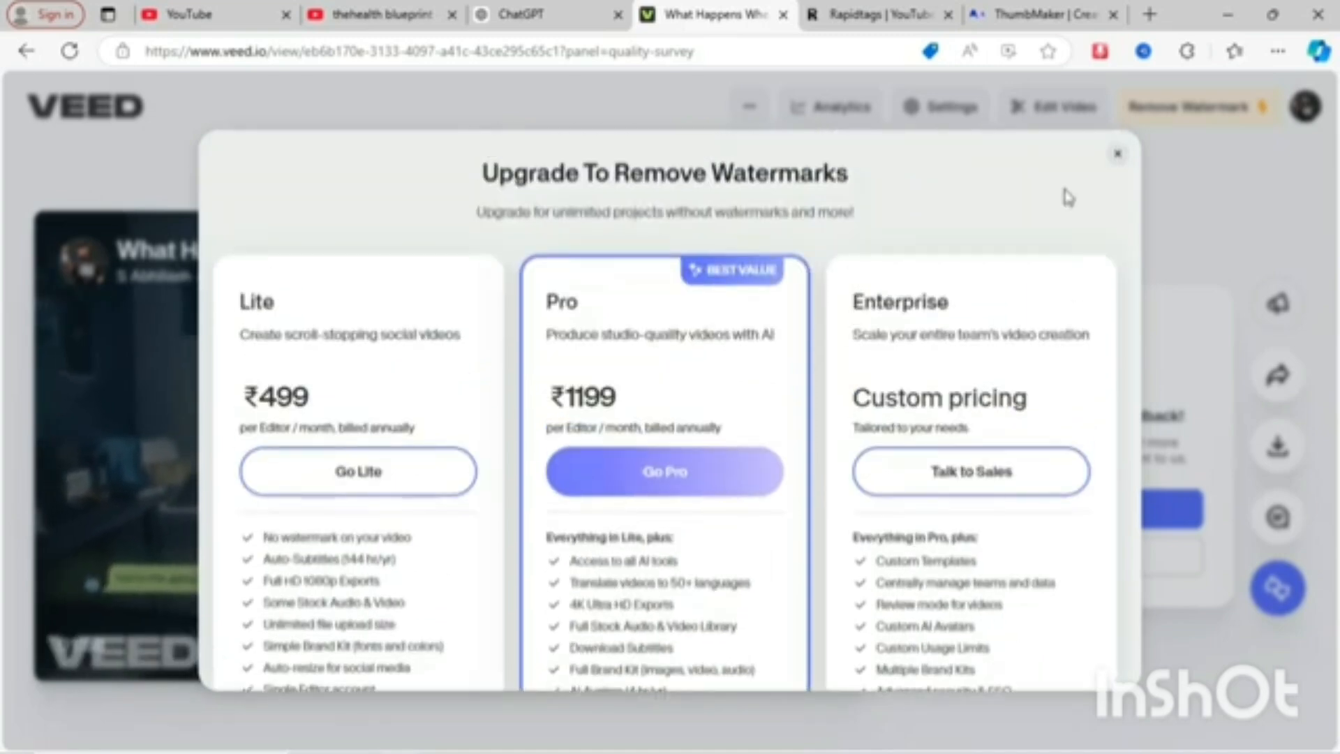
{"action": "left_click", "coordinate": [1117, 155]}
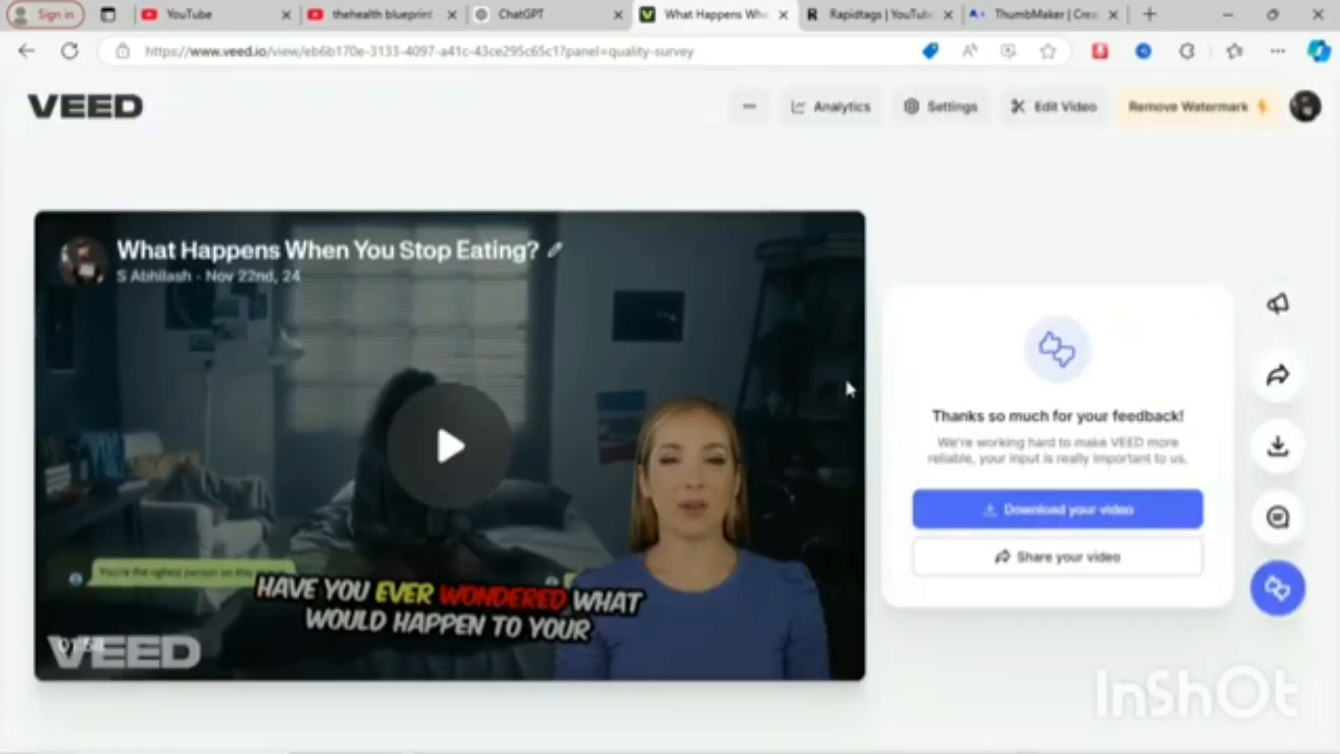
- Download the rendered video for free as an MP4 file
{"action": "left_click", "coordinate": [1278, 447]}
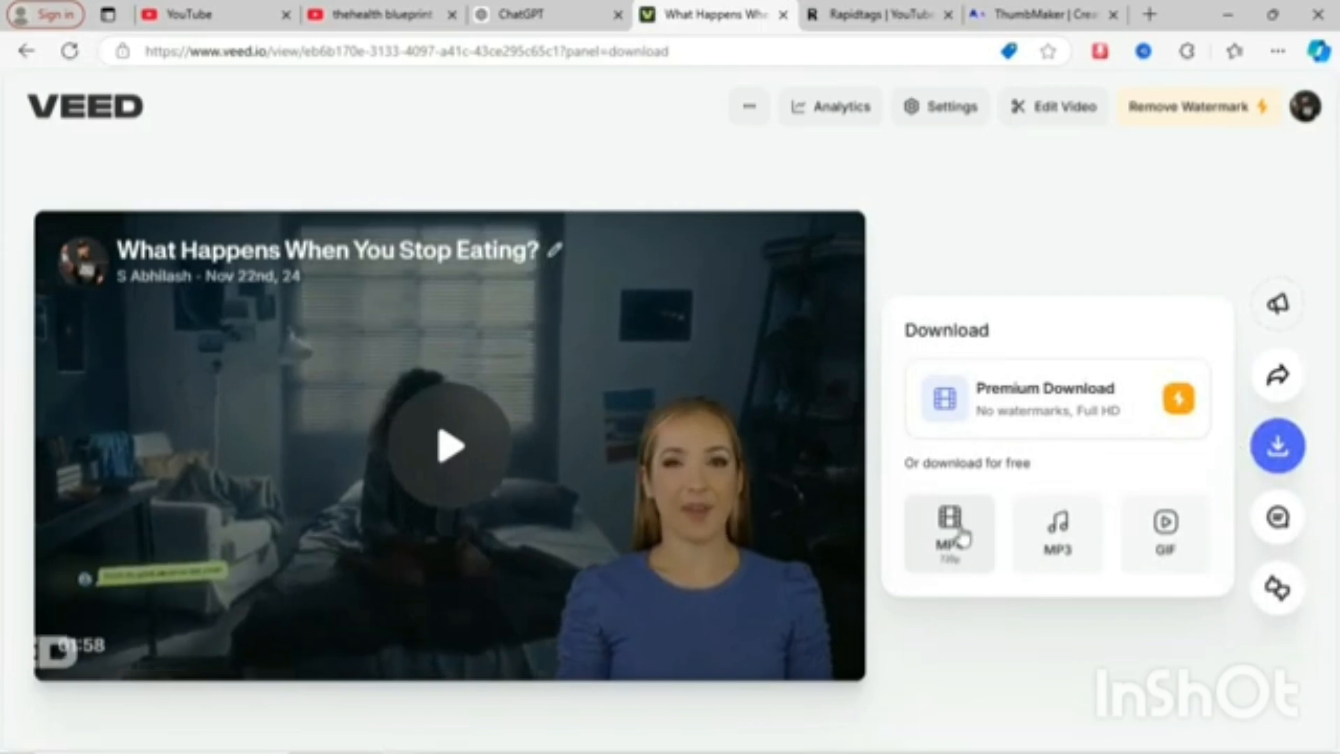
{"action": "left_click", "coordinate": [961, 538]}
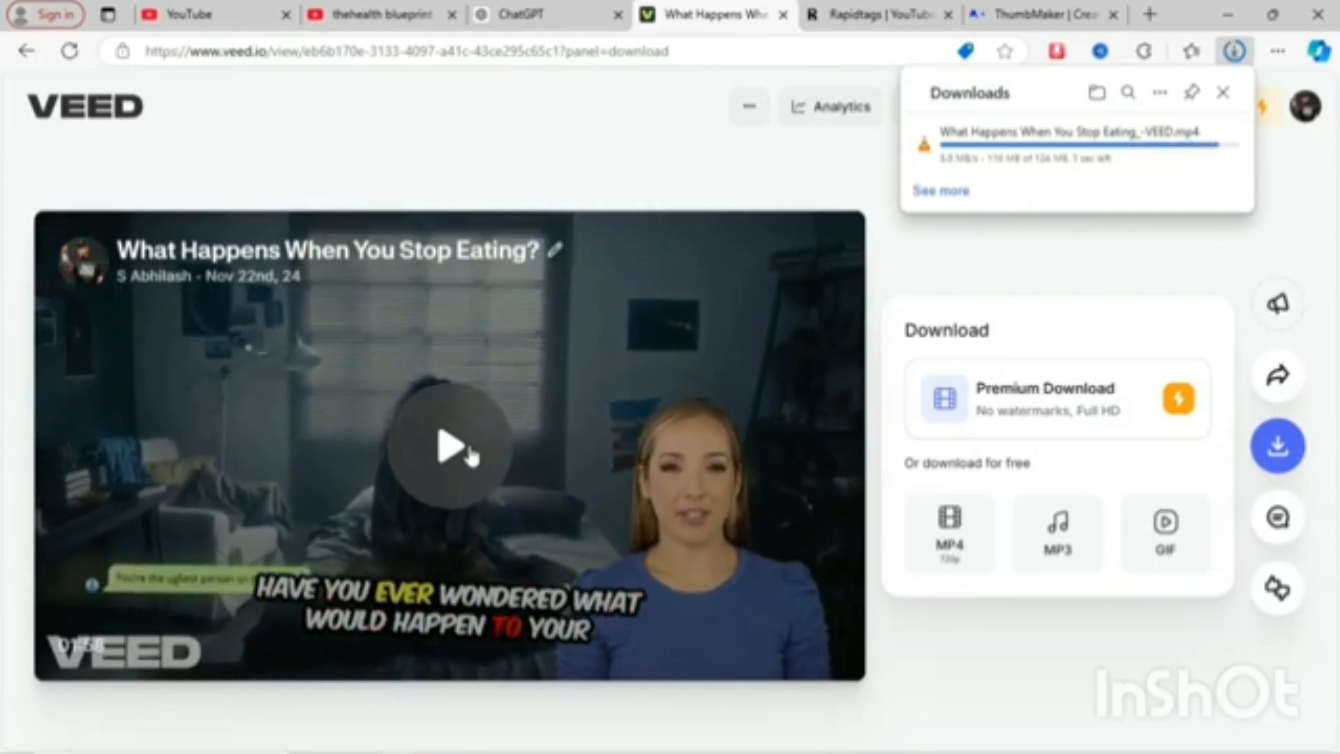
- Switch to the channel's YouTube videos page and look over the uploaded videos
{"action": "left_click", "coordinate": [387, 14]}
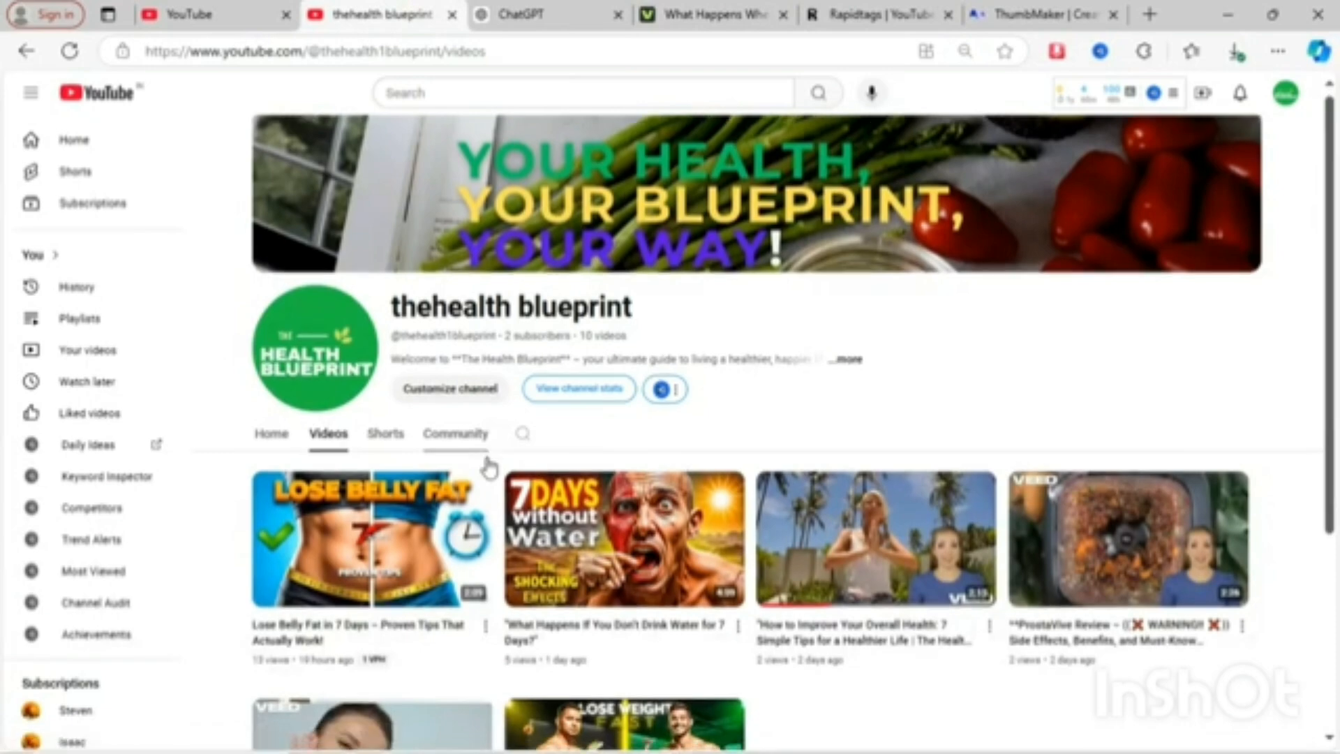
{"action": "scroll", "coordinate": [488, 464], "scroll_direction": "down", "scroll_amount": 3}
{"action": "scroll", "coordinate": [488, 469], "scroll_direction": "up", "scroll_amount": 3}
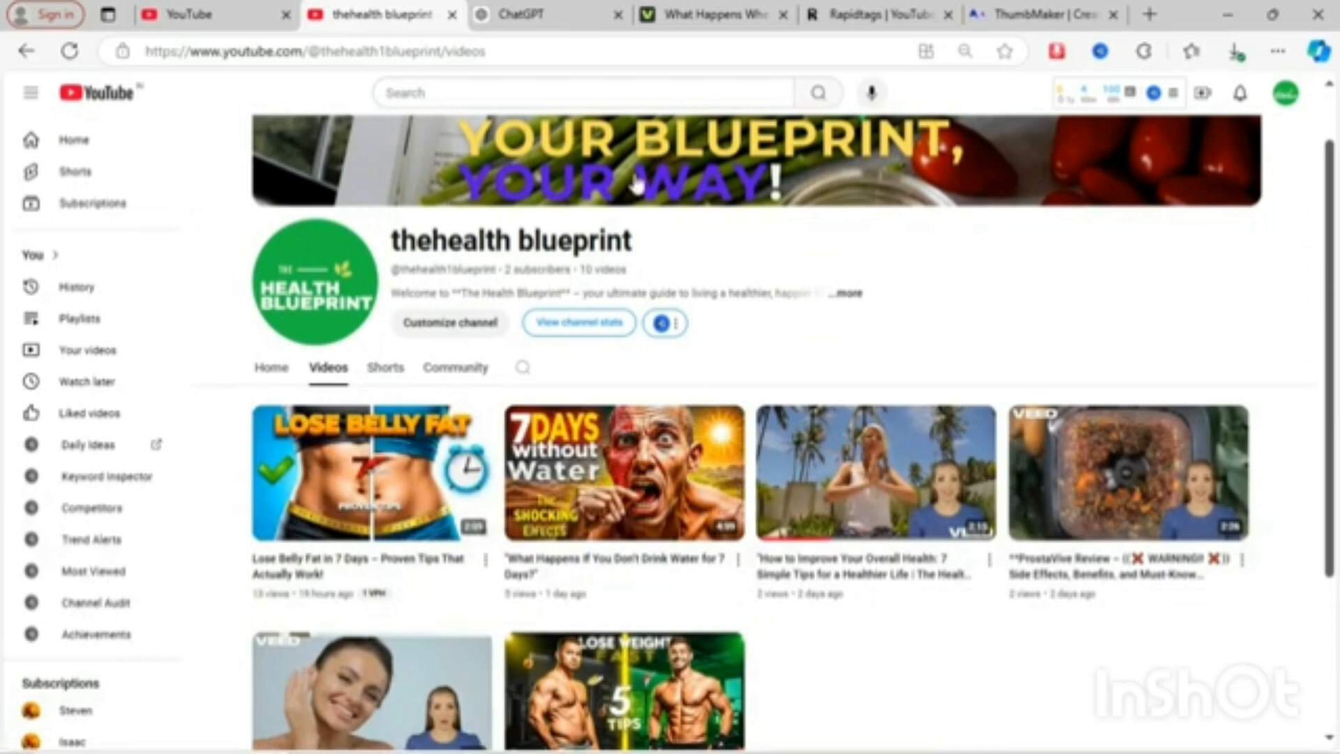
- Return to the VEED tab and open the browser's downloads list to check the MP4 download
{"action": "left_click", "coordinate": [718, 14]}
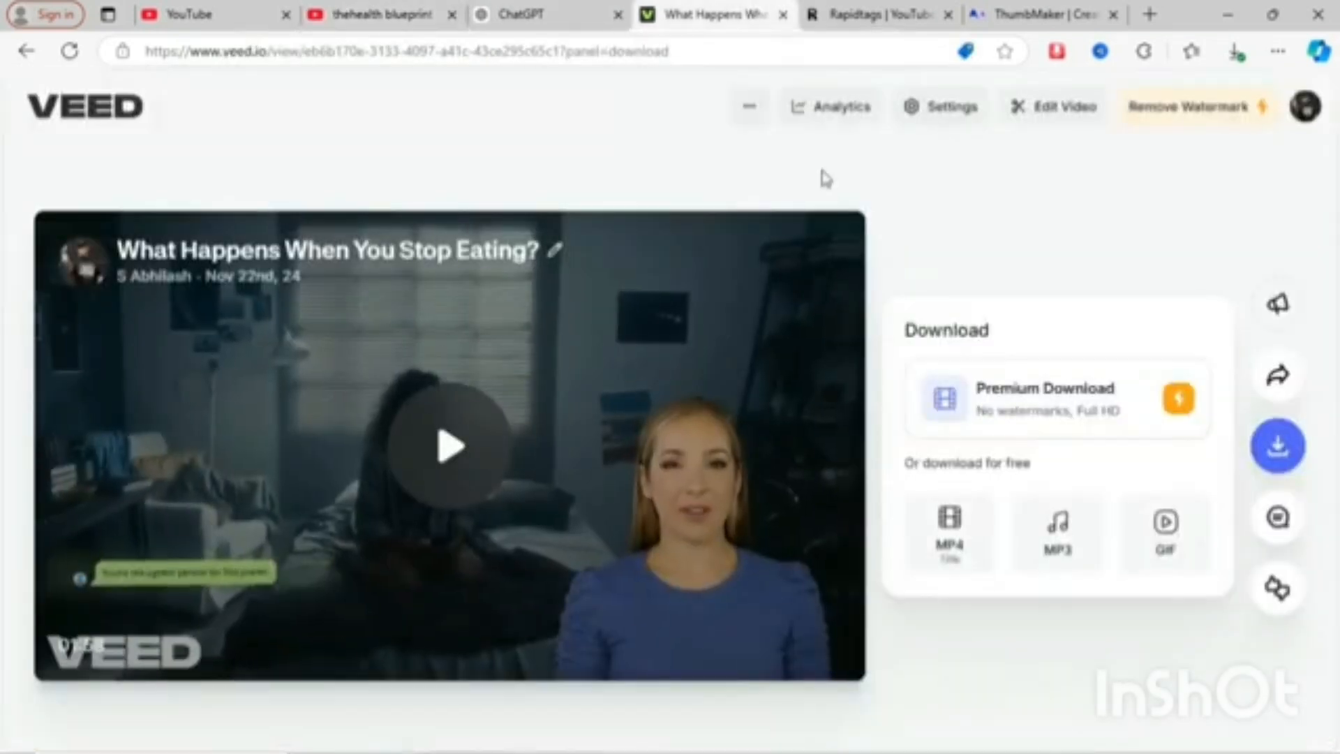
{"action": "left_click", "coordinate": [1234, 53]}
{"action": "left_click", "coordinate": [1234, 57]}
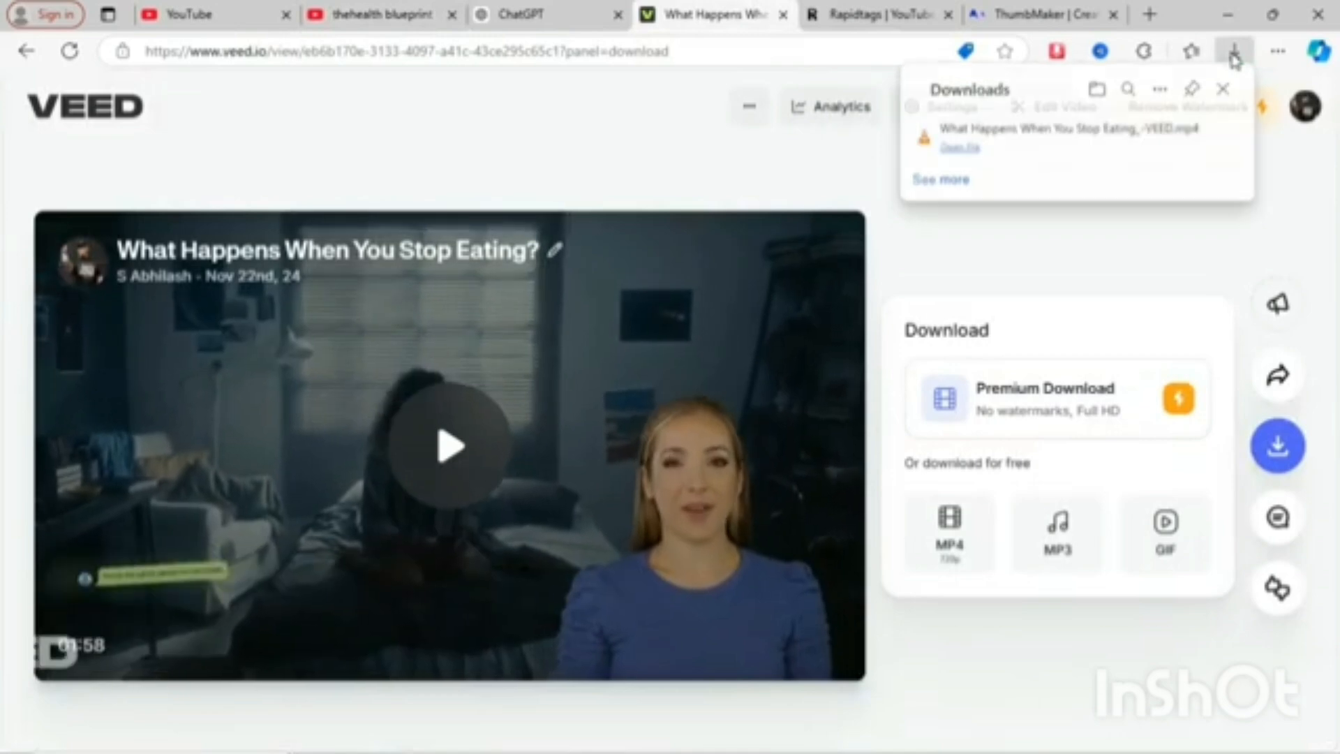